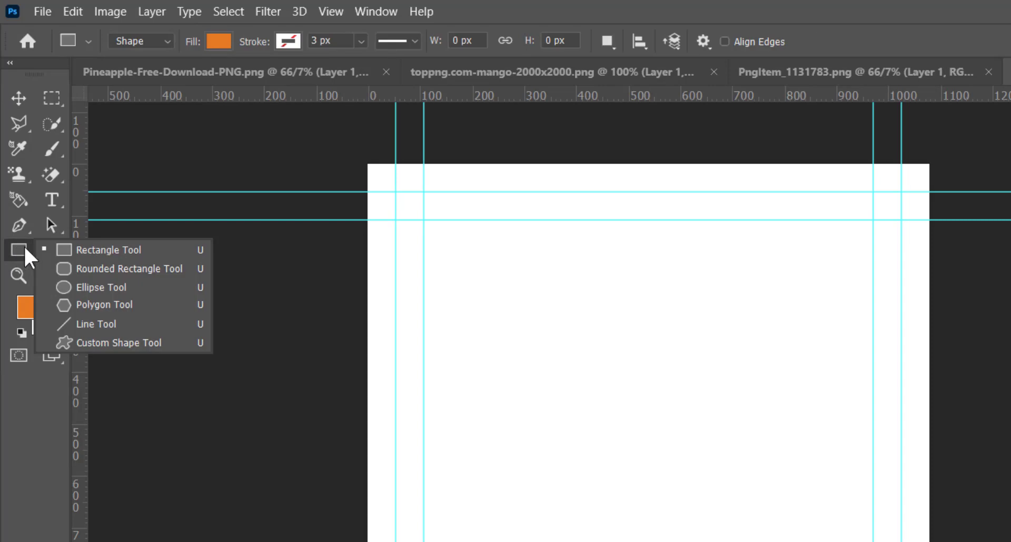
Draw an orange rounded rectangle about 395 × 395 px with 37 px corners, overlapping the canvas's upper edge.
click(68, 265)
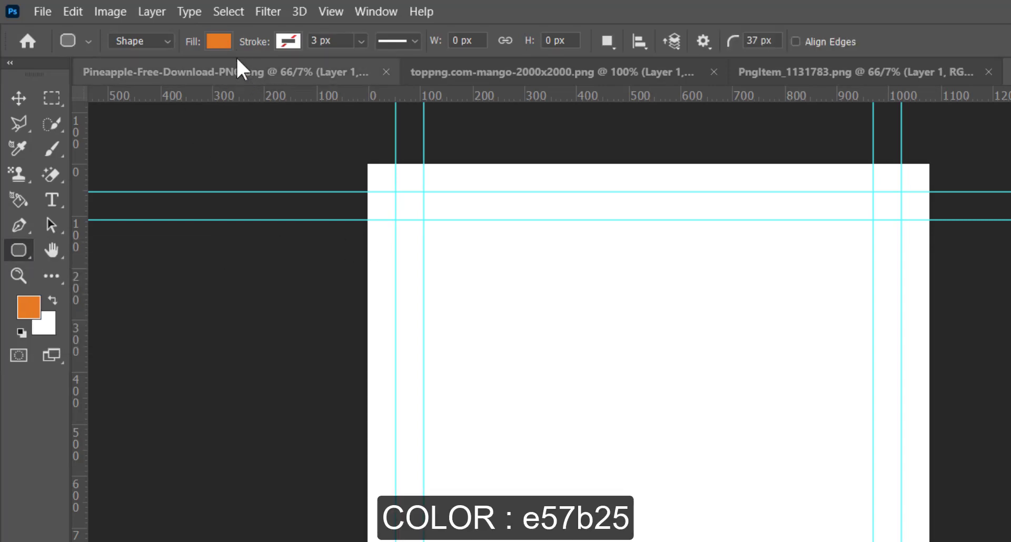
click(223, 40)
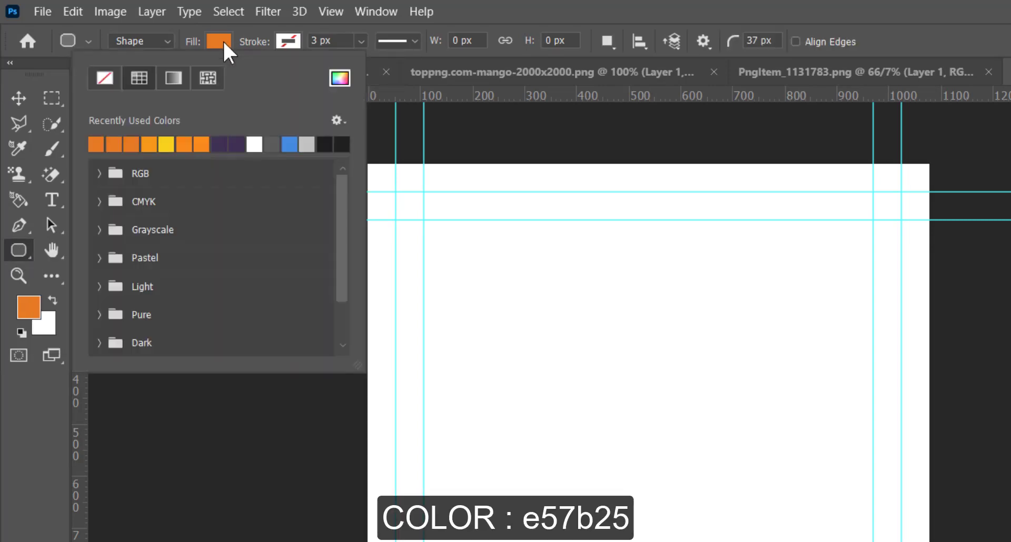
click(548, 2)
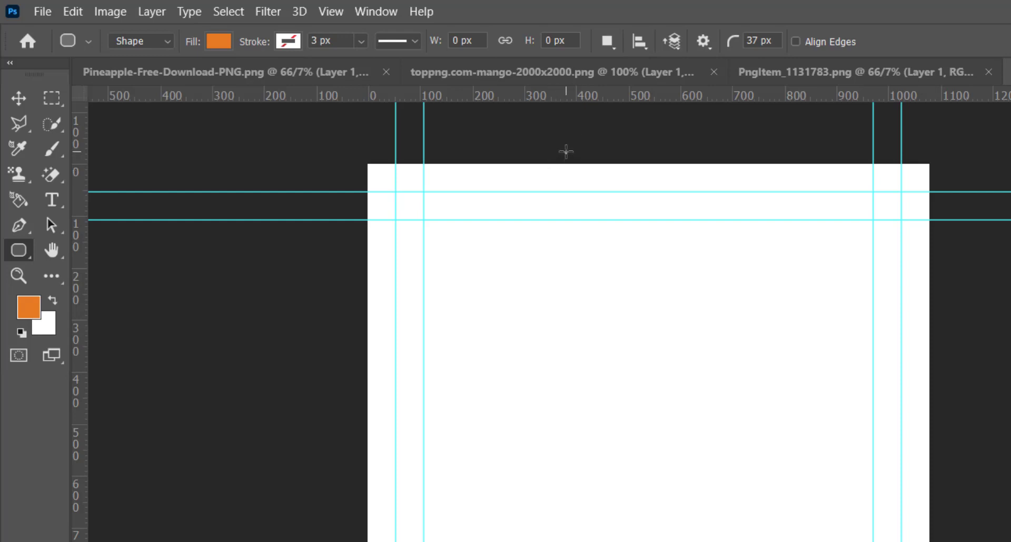
drag(566, 152, 771, 374)
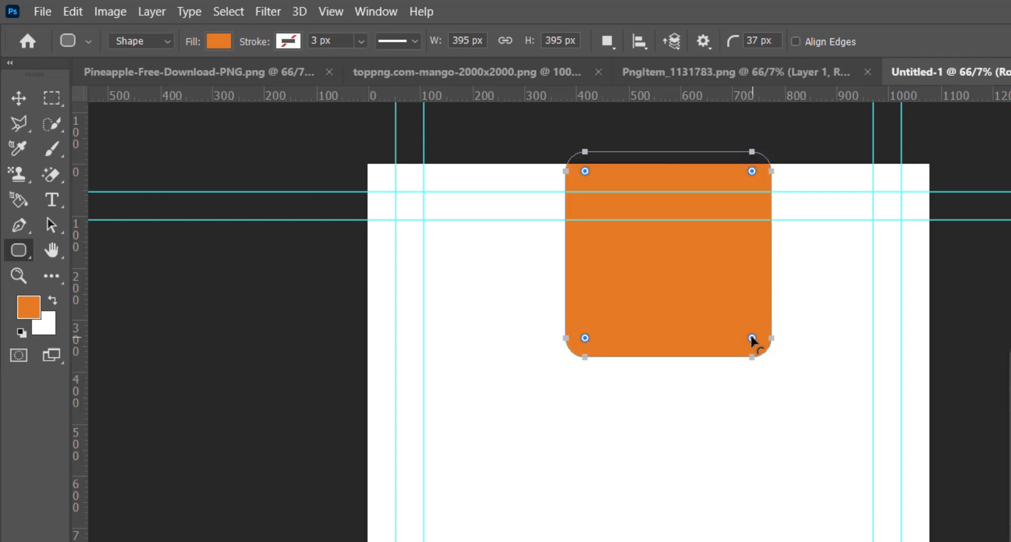
Stretch the rounded rectangle downward to about 114% height and shift it up, roughly centred, so its rounded top lies off the canvas.
click(18, 98)
click(663, 356)
drag(663, 357, 666, 386)
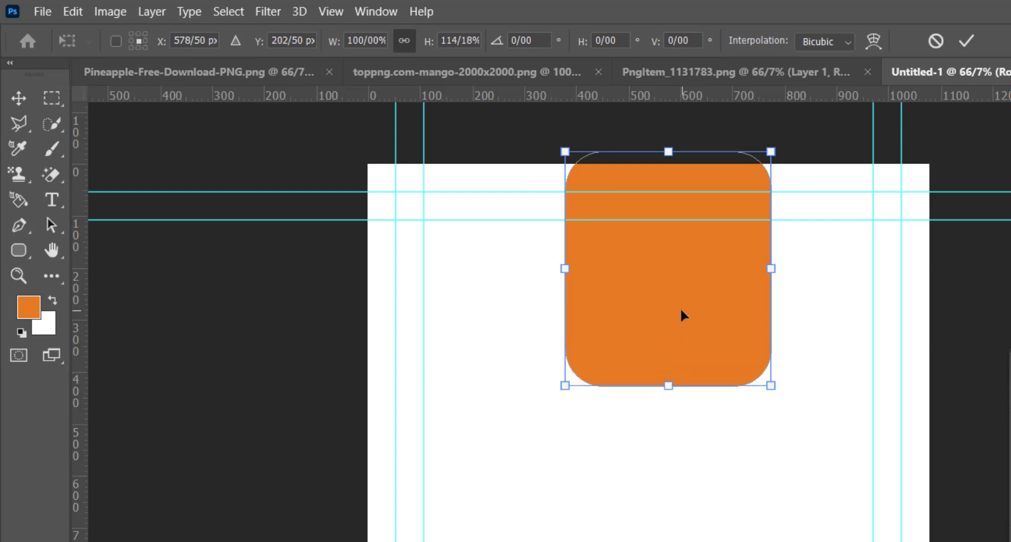
key(Return)
mouse_move(703, 295)
mouse_down()
mouse_move(659, 293)
mouse_move(693, 309)
mouse_move(695, 280)
mouse_up()
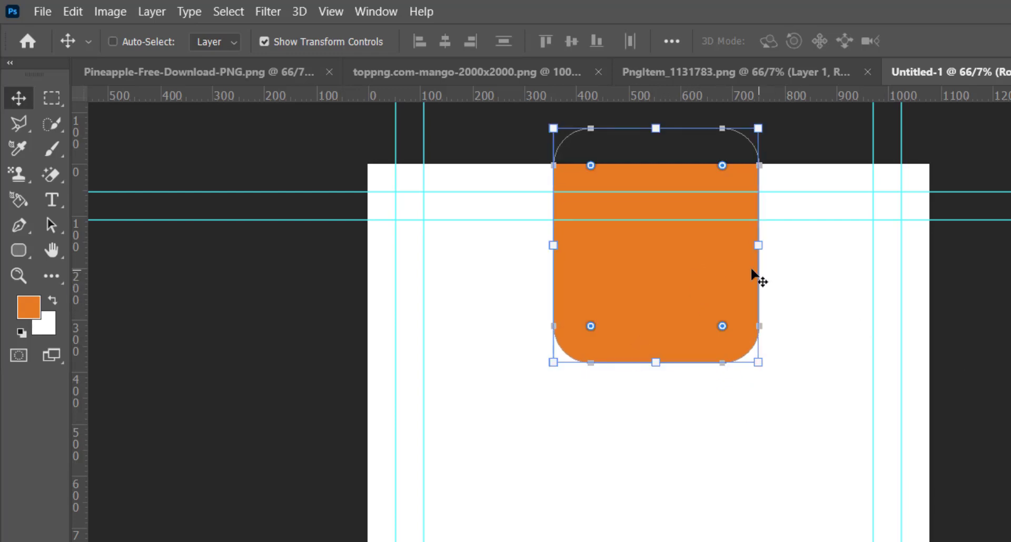
Draw an orange ellipse about 1309 × 578 px across the lower part of the canvas.
click(18, 250)
right_click(19, 250)
click(93, 285)
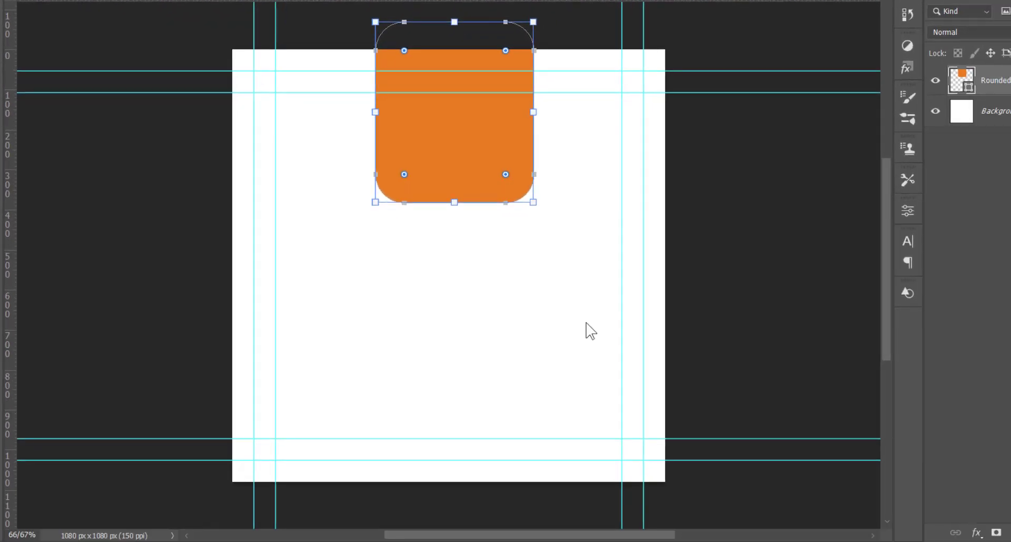
drag(692, 301, 168, 529)
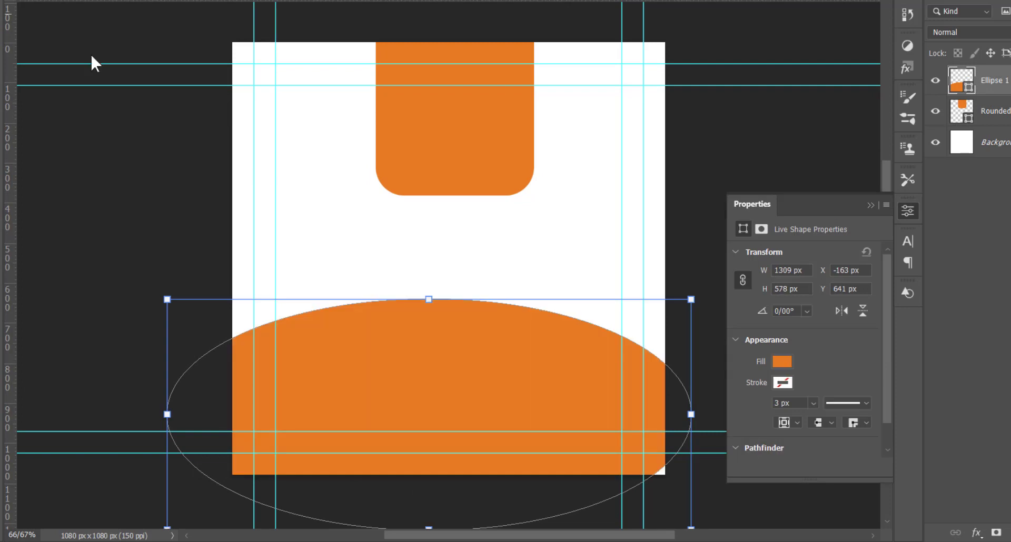
Lower the ellipse to about Y 867 px and widen it to about 1471 px, centred as a curved base.
drag(503, 356, 526, 440)
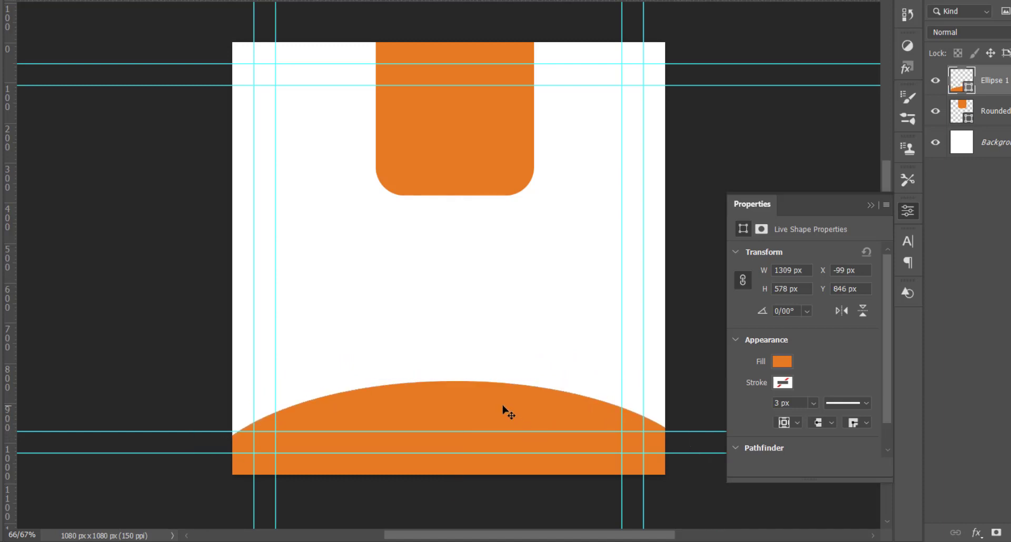
drag(503, 407, 509, 416)
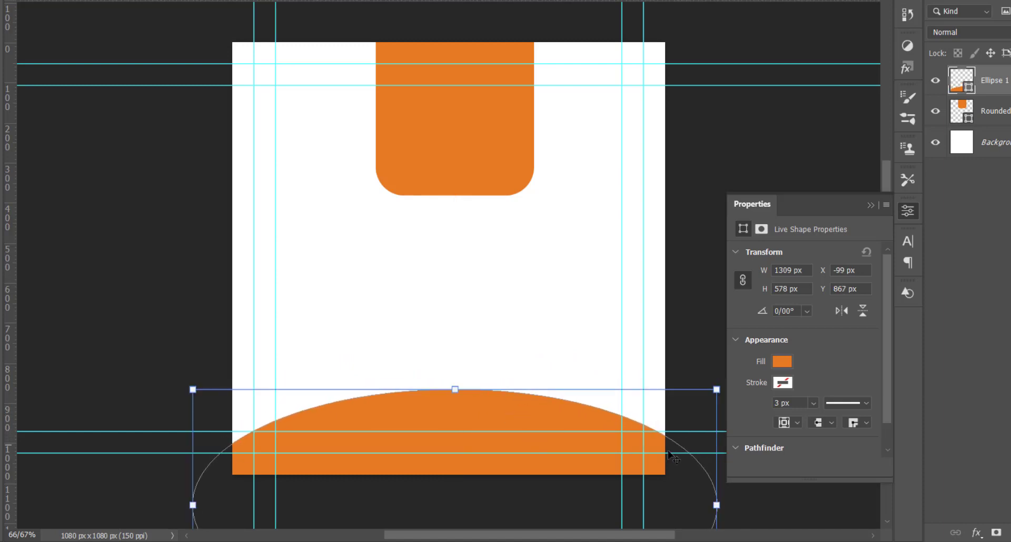
drag(716, 505, 753, 506)
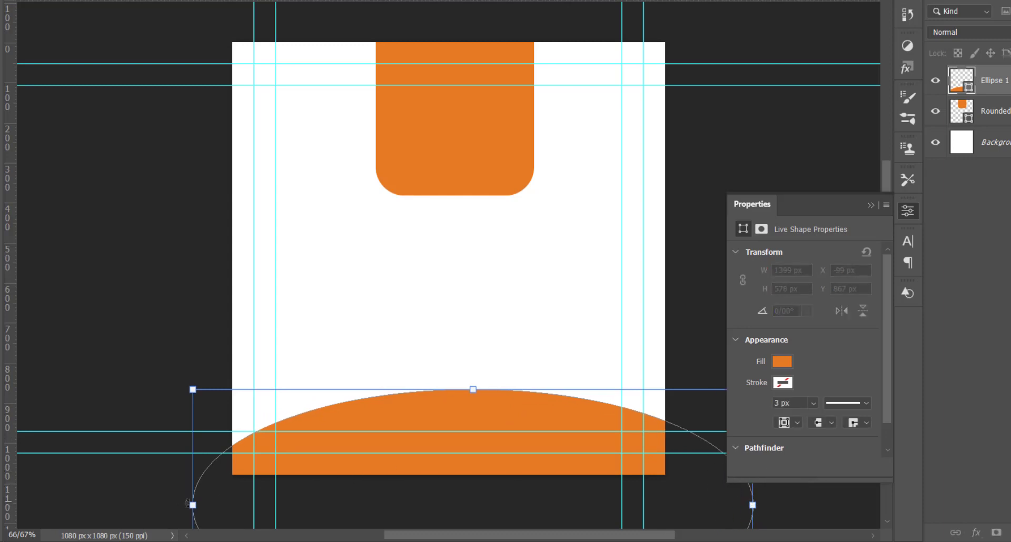
drag(193, 505, 164, 505)
drag(459, 415, 455, 414)
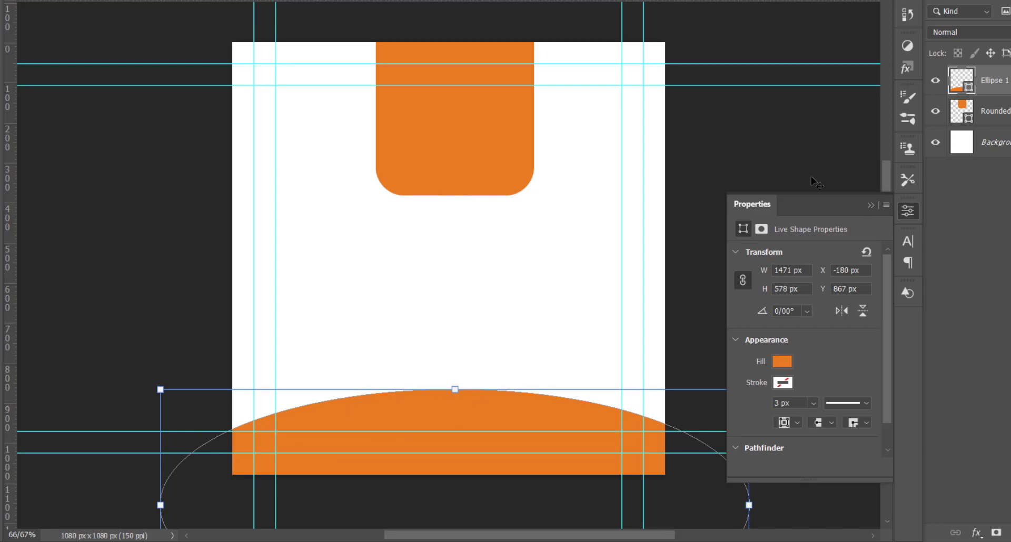
click(1005, 202)
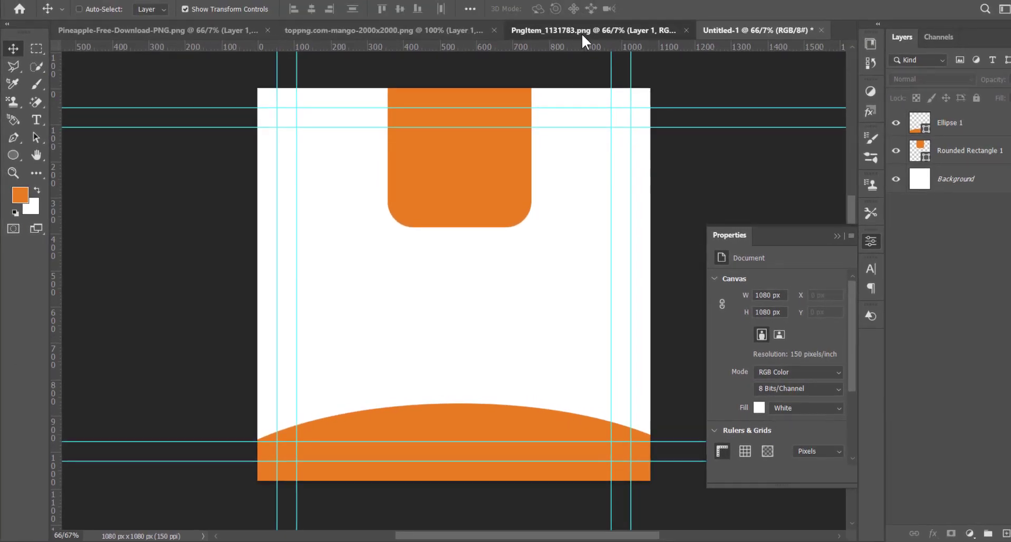
Copy the juice bottle from PngItem_1131783.png into the Untitled-1 document.
click(582, 32)
drag(469, 231, 716, 36)
drag(345, 271, 487, 265)
Scale the bottle to about 368 × 784 px and place it below the orange rectangle, standing on the curved base.
drag(521, 128, 492, 190)
drag(435, 272, 453, 288)
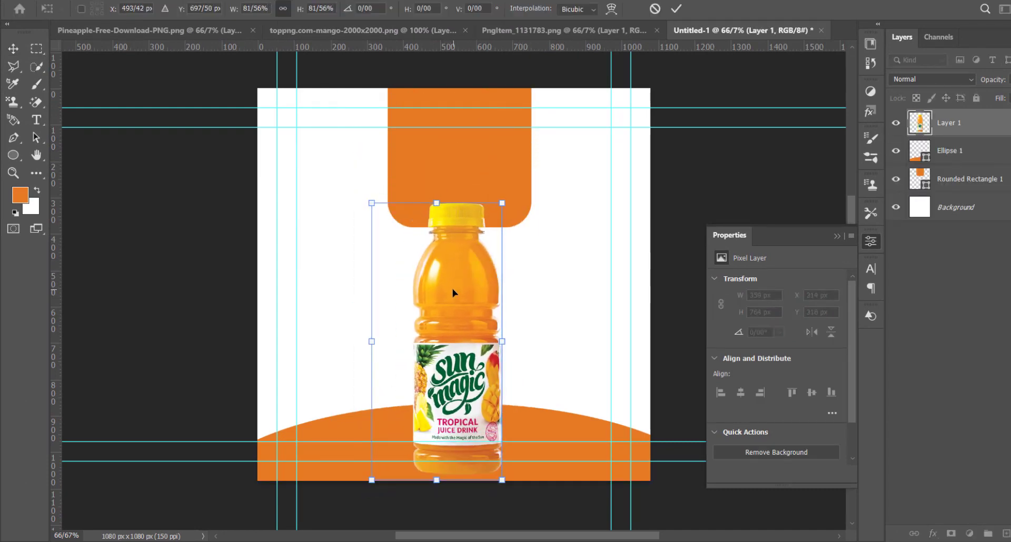
key(Return)
drag(506, 202, 510, 196)
key(Return)
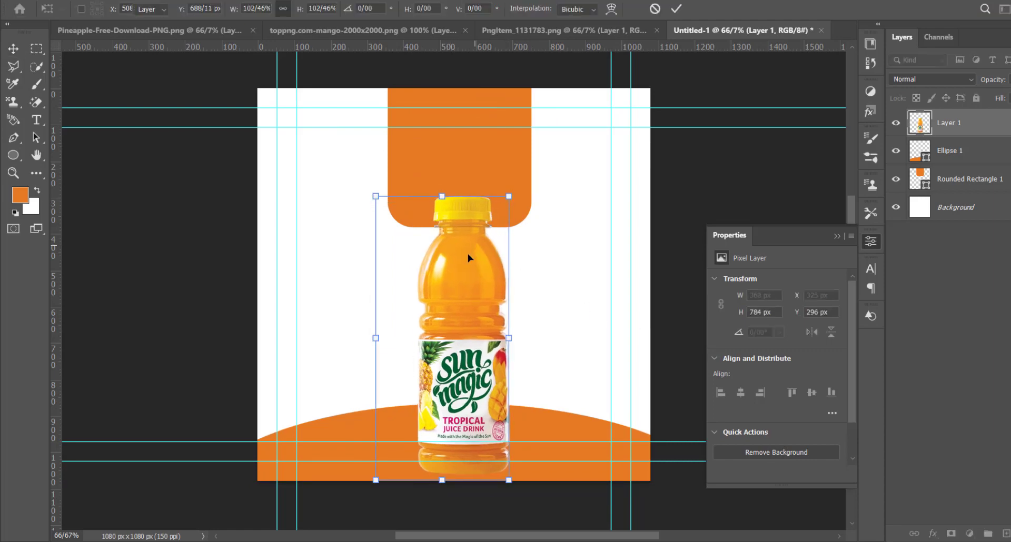
Close the bottle image, then add the mango from toppng.com-mango-2000x2000.png at the bottle's lower right, about 349 × 238 px.
click(542, 30)
key(ctrl+w)
click(430, 32)
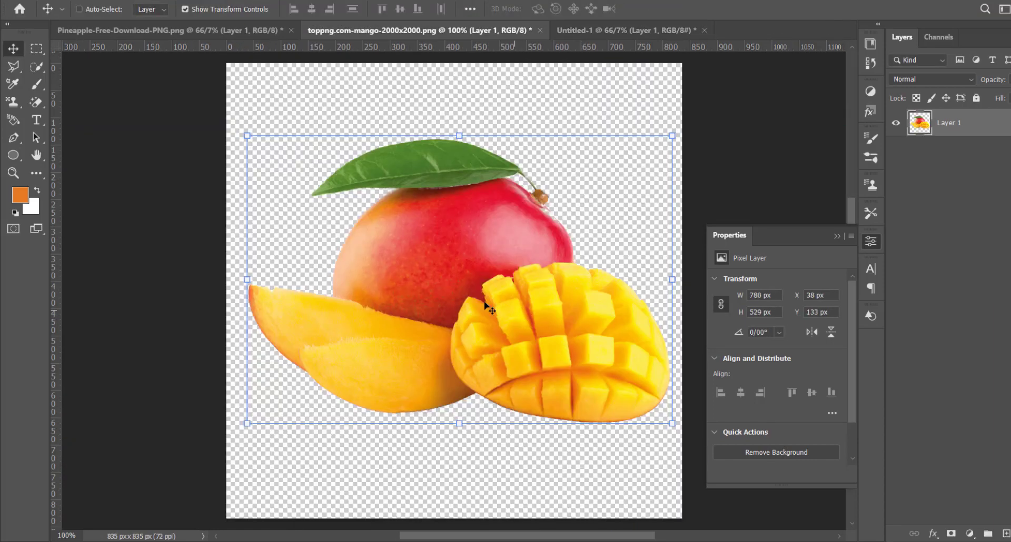
drag(482, 290, 565, 308)
drag(688, 204, 573, 408)
key(Return)
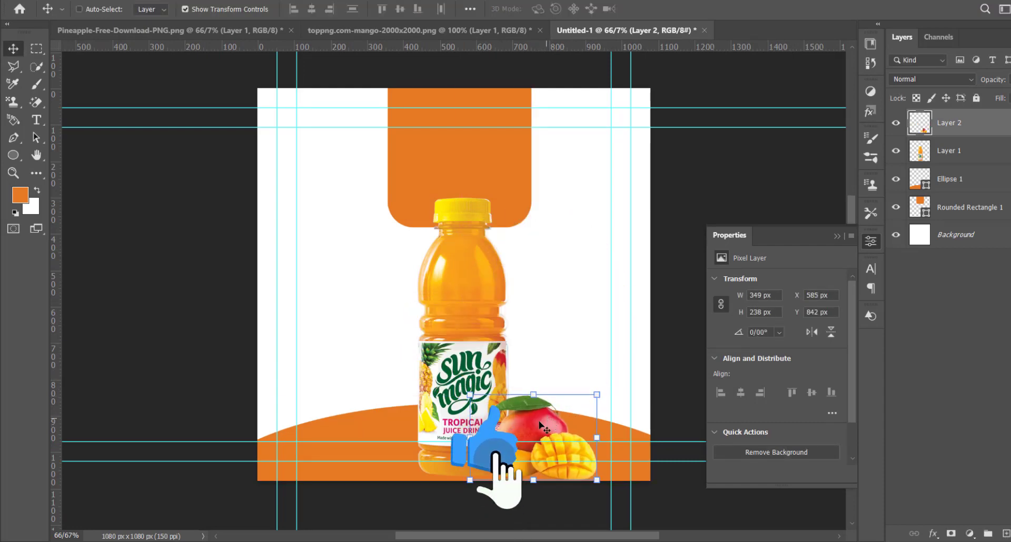
Close the mango source image without saving its changes.
click(511, 32)
key(ctrl+w)
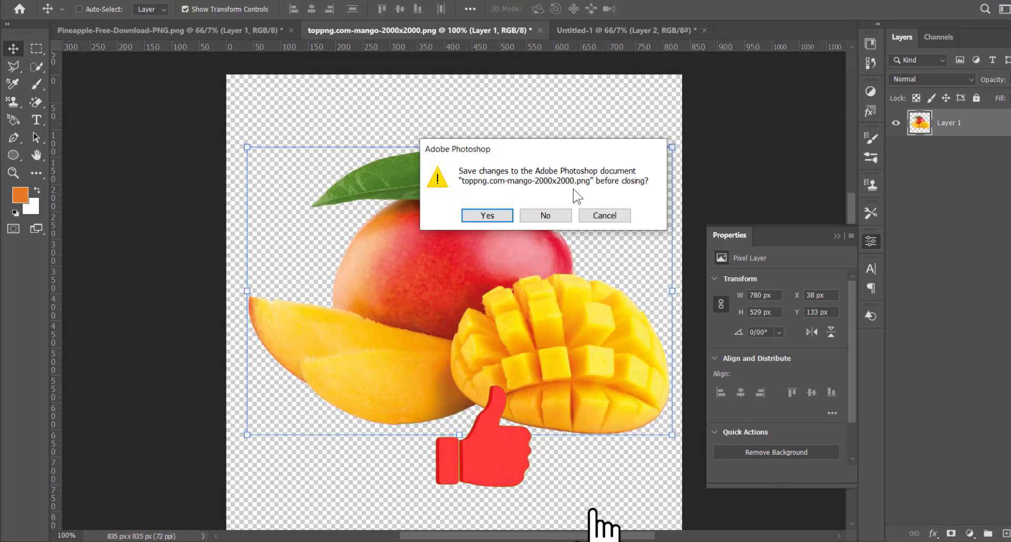
click(540, 213)
Add the pineapple from Pineapple-Free-Download-PNG.png to the poster, scale it to about 49%, and flip it horizontally.
drag(383, 242, 300, 372)
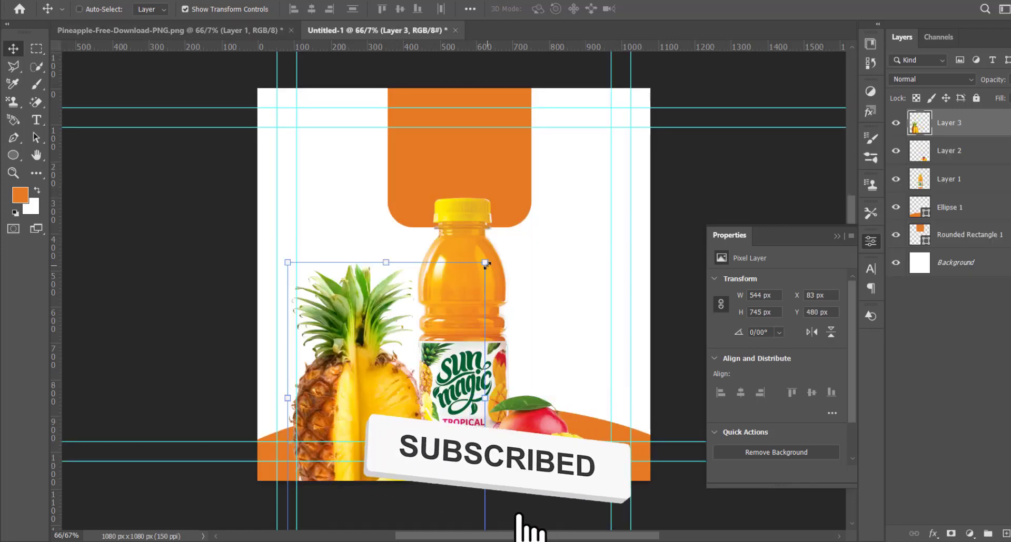
drag(485, 262, 385, 400)
drag(322, 417, 410, 389)
right_click(409, 389)
click(430, 442)
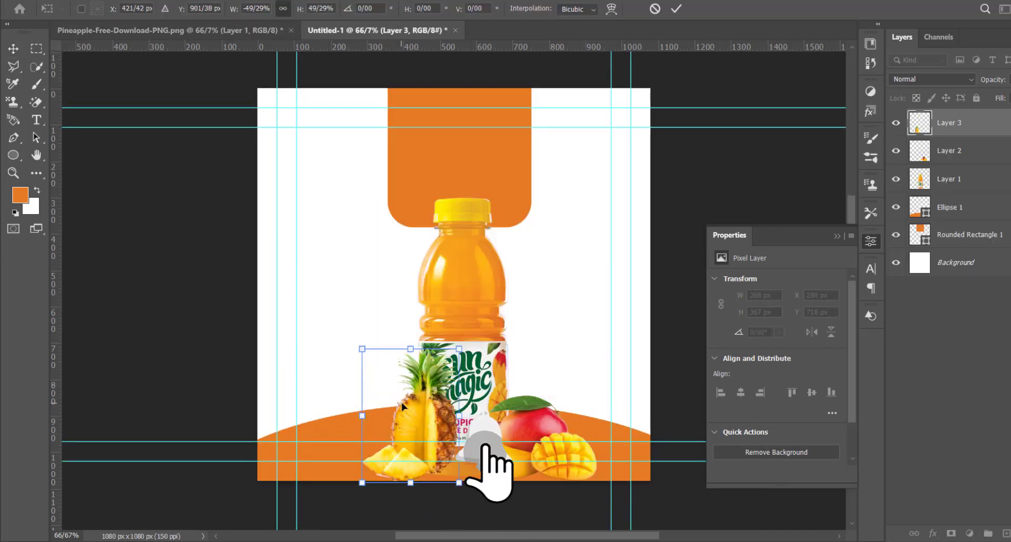
Move the pineapple to the bottle's lower left and shrink it to about 244 × 335 px.
drag(430, 425, 394, 410)
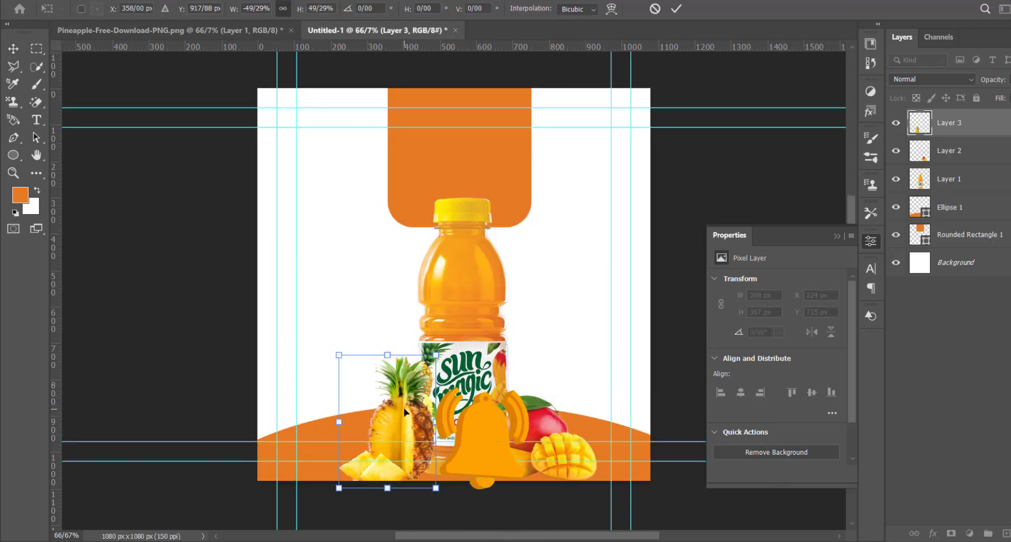
drag(436, 356, 427, 368)
key(Return)
Select the bottle layer and nudge the bottle down and slightly left to X 311 px, Y 329 px.
right_click(467, 356)
click(490, 362)
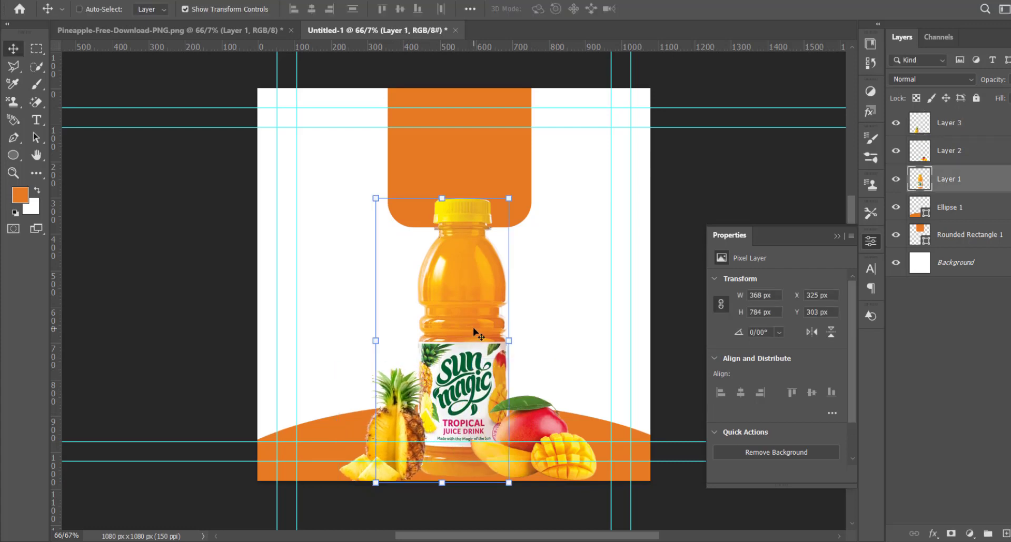
key(Down)
key(Down)
key(Down)
key(Down)
key(Down)
key(Down)
key(Down)
key(Down)
key(Down)
key(Down)
key(Down)
key(Down)
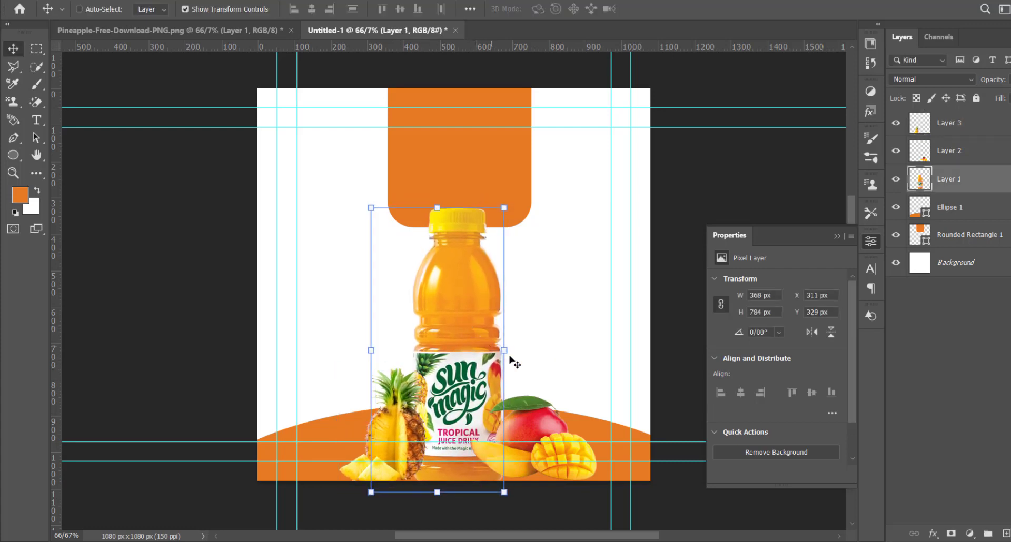
Try small vertical adjustments of the pineapple's position beside the bottle.
right_click(521, 424)
click(533, 428)
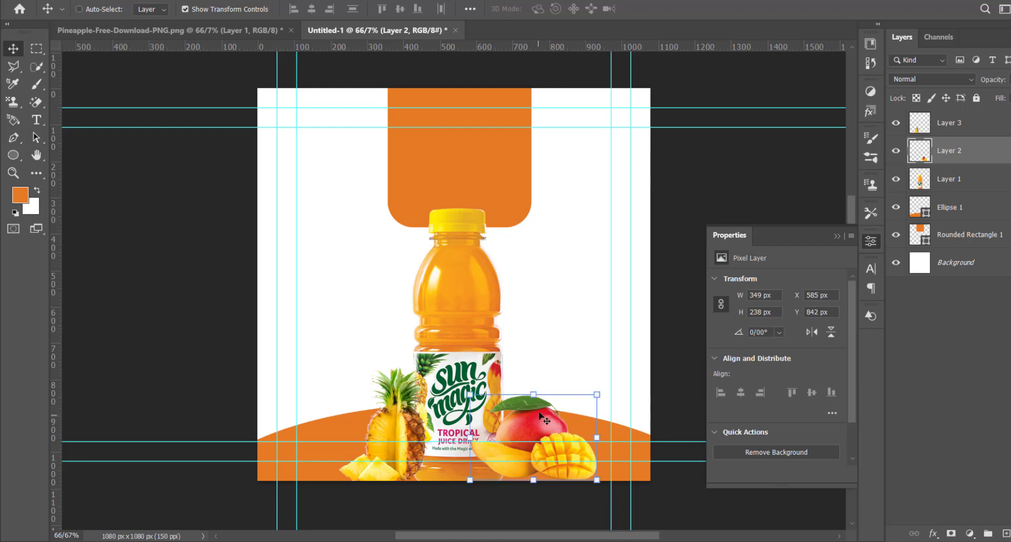
right_click(393, 410)
click(405, 416)
key(Up)
key(Up)
key(Up)
key(Up)
key(Up)
key(Down)
key(Down)
key(Down)
key(Down)
key(Down)
key(Down)
key(Down)
key(Down)
key(Down)
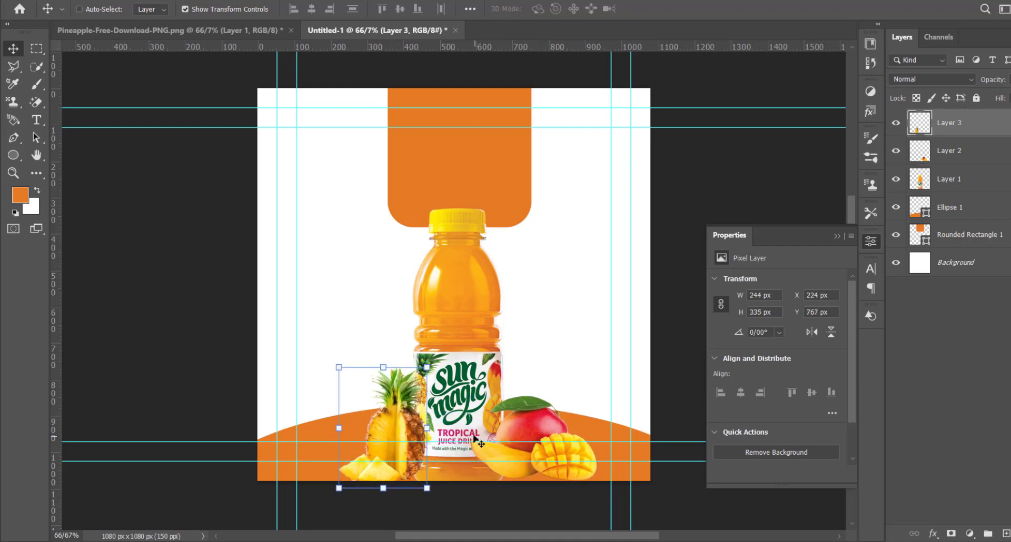
Deselect the artwork and set the text font to Myriad Pro Bold.
click(926, 340)
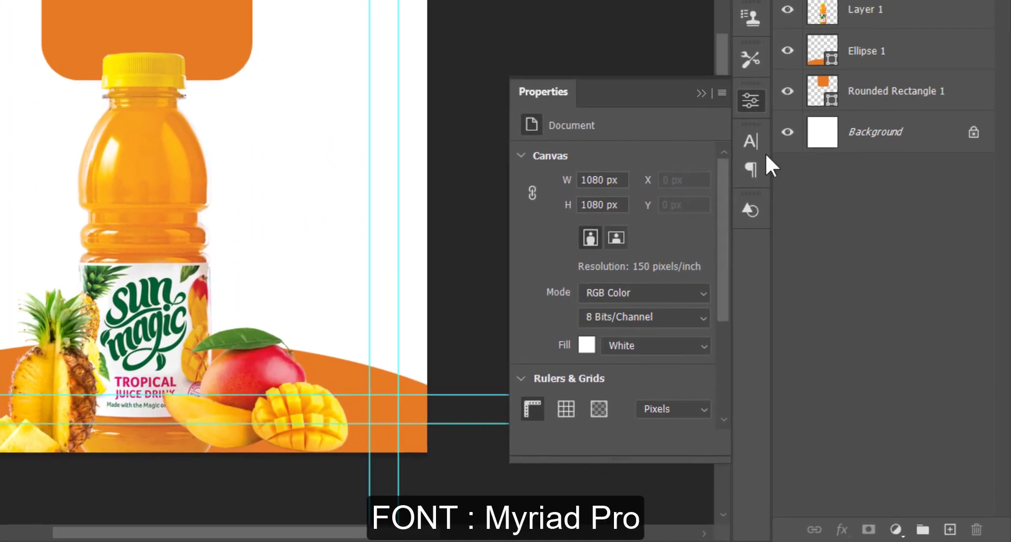
click(759, 141)
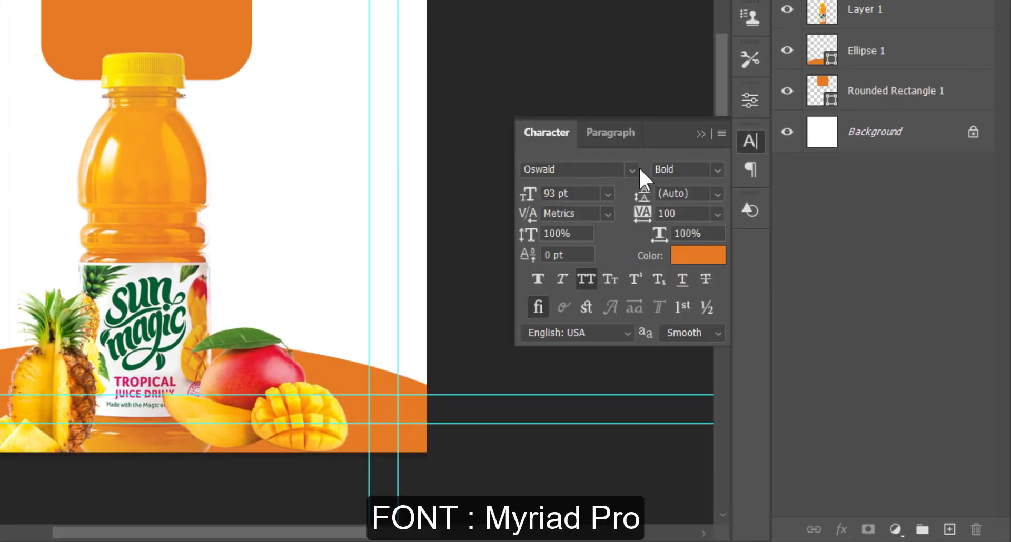
click(632, 170)
key(Up)
key(Up)
key(Up)
key(Up)
key(Up)
key(Up)
key(Up)
key(Up)
key(Up)
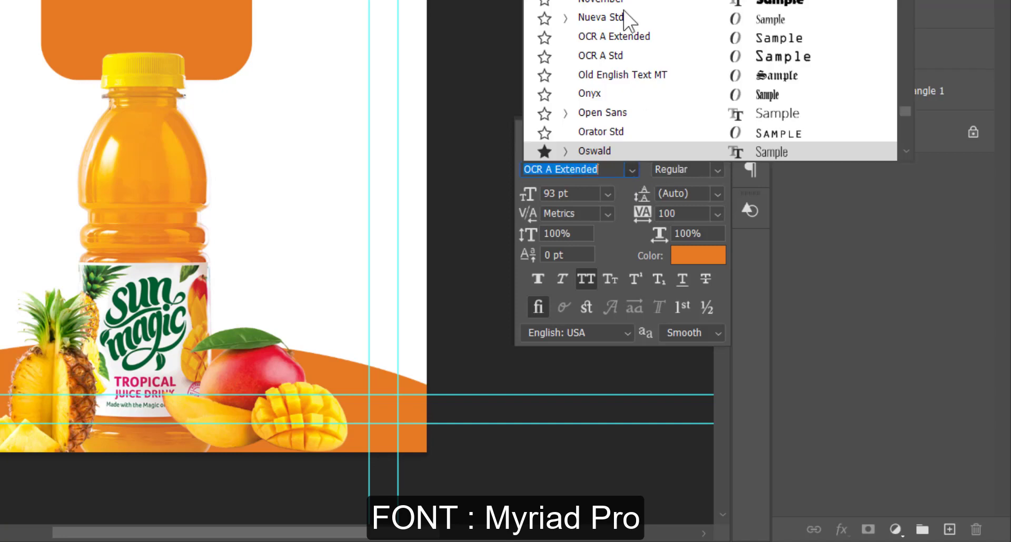
key(Up)
key(Up)
key(Up)
key(Up)
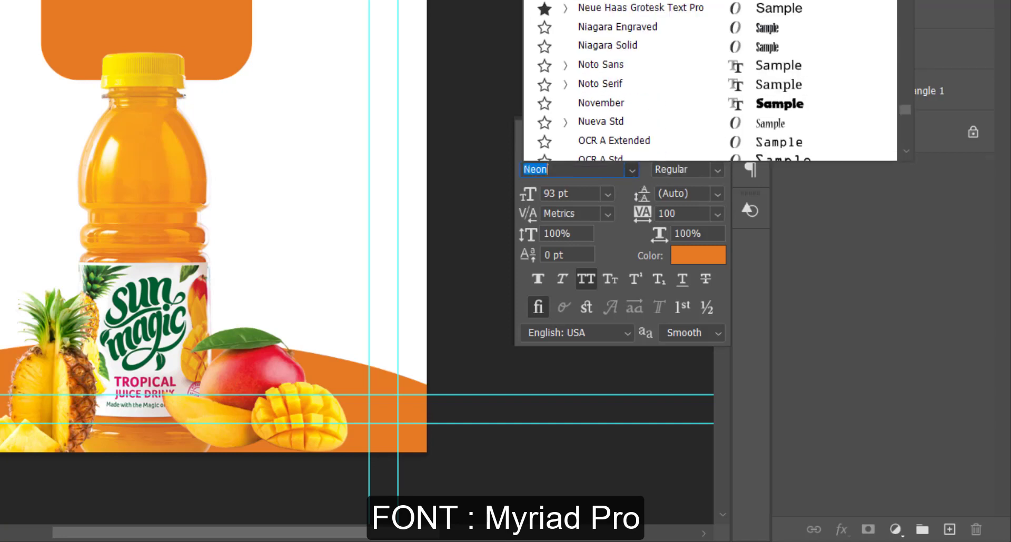
key(Up)
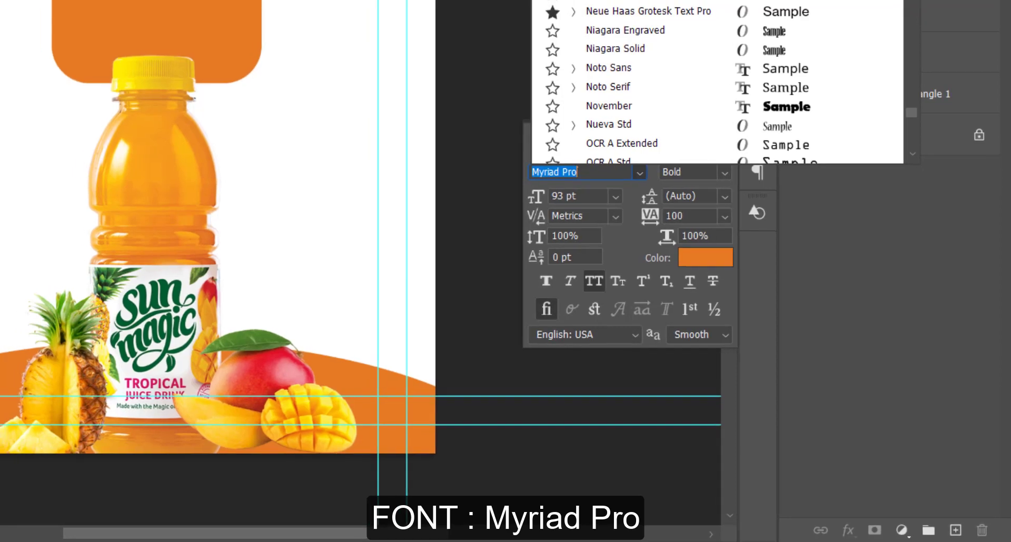
key(Return)
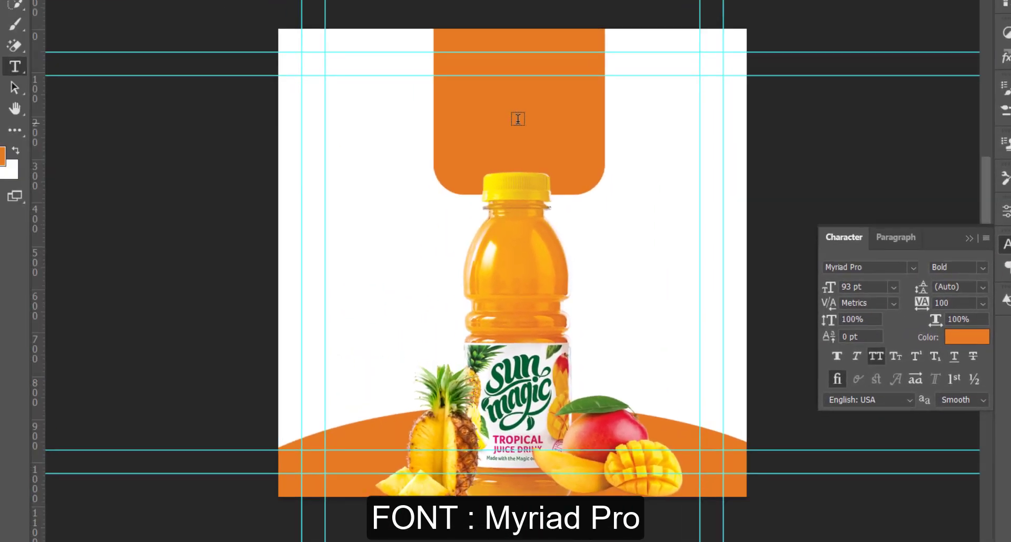
Add the text SPECIAL in white (ffffff) on the orange rounded rectangle above the bottle.
click(519, 119)
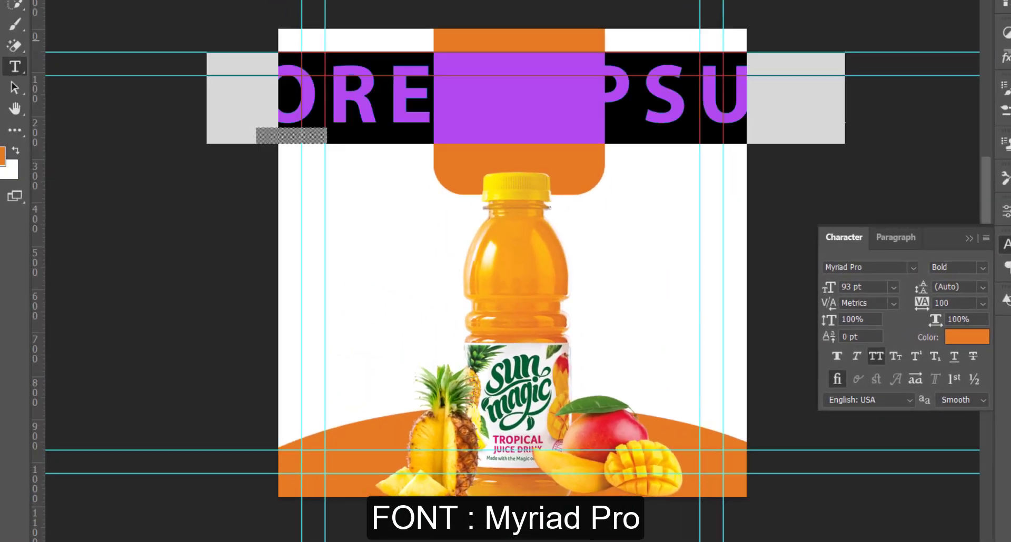
click(969, 339)
drag(789, 238, 697, 190)
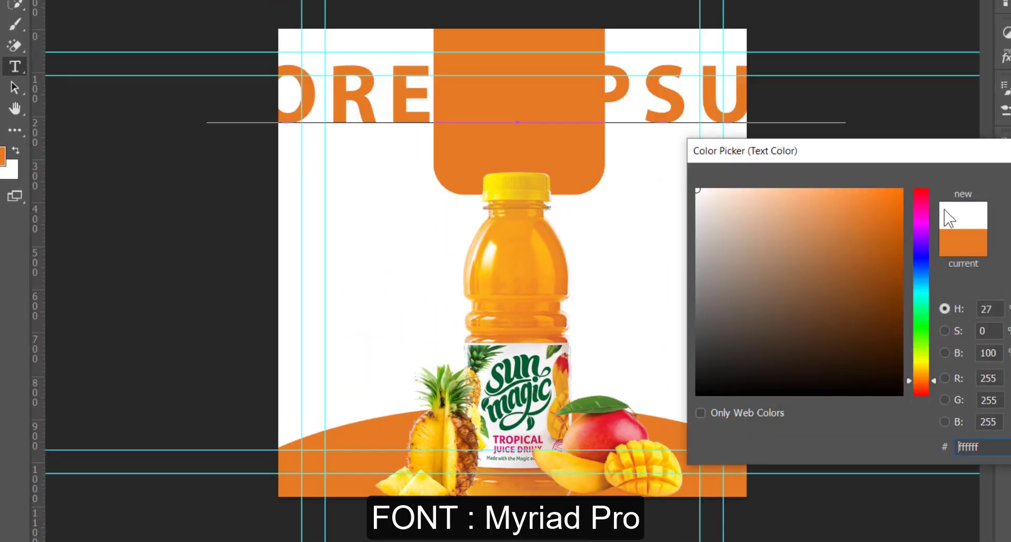
key(Return)
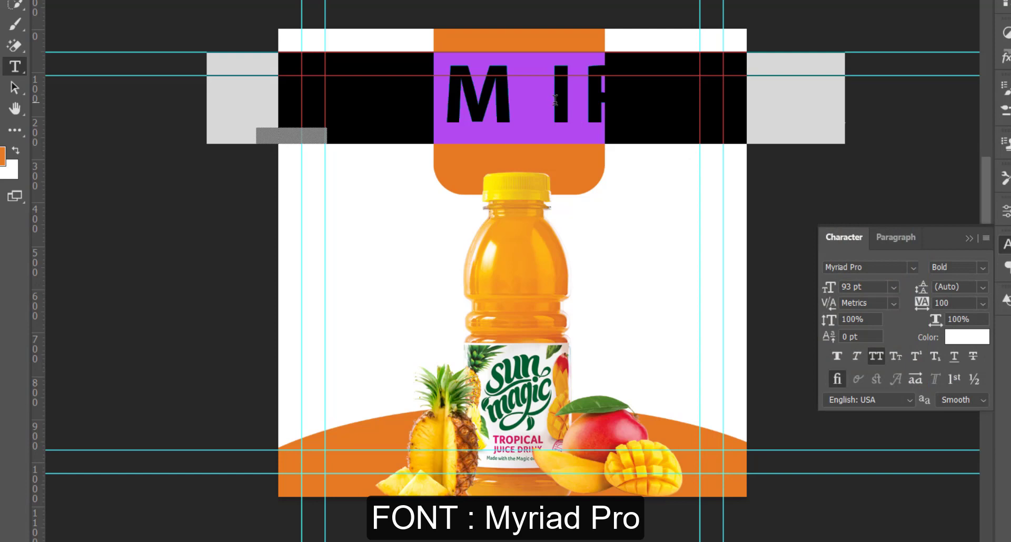
text(S)
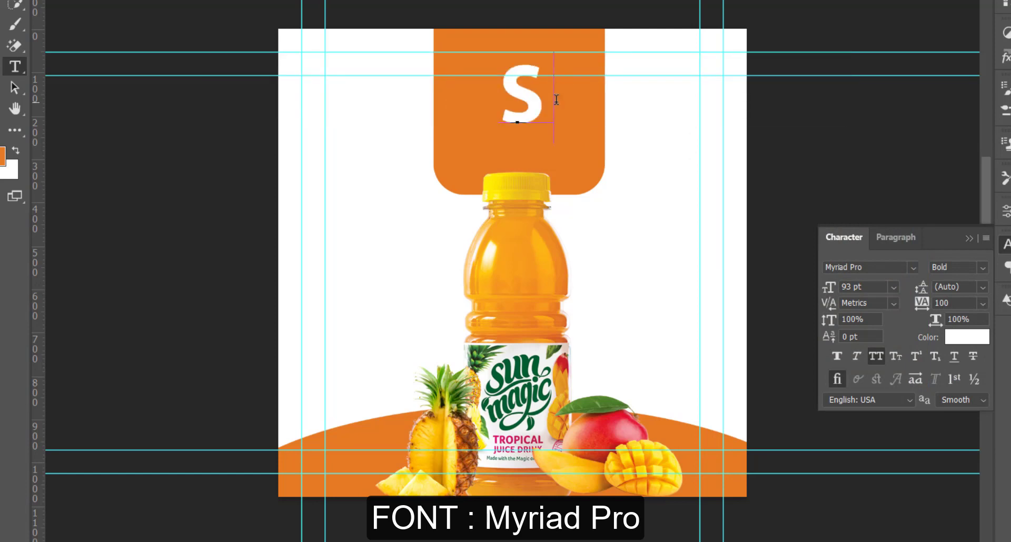
text(PECIAL)
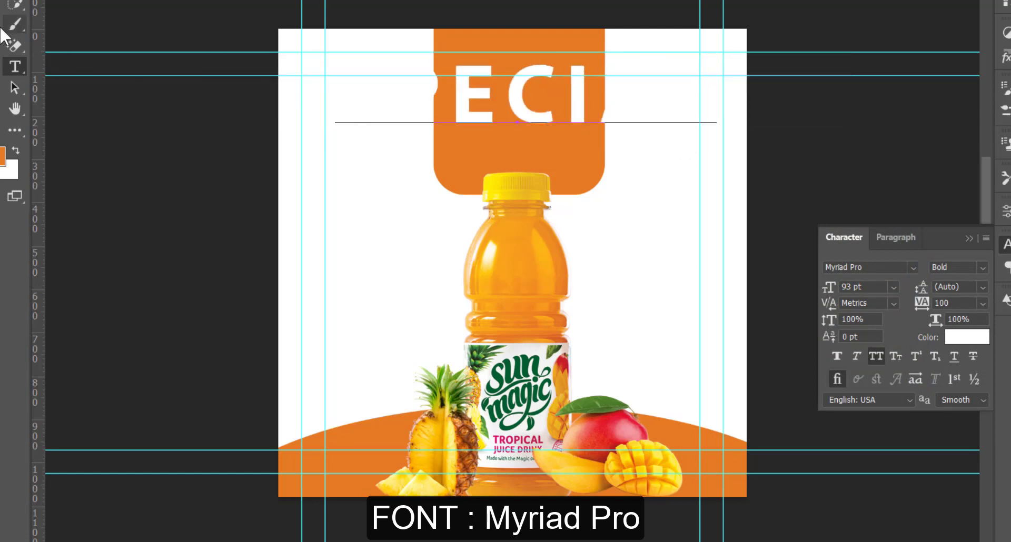
Scale the SPECIAL text down to about 40.13 pt inside the orange rectangle and set its tracking to 0.
key(ctrl+t)
key(ctrl+t)
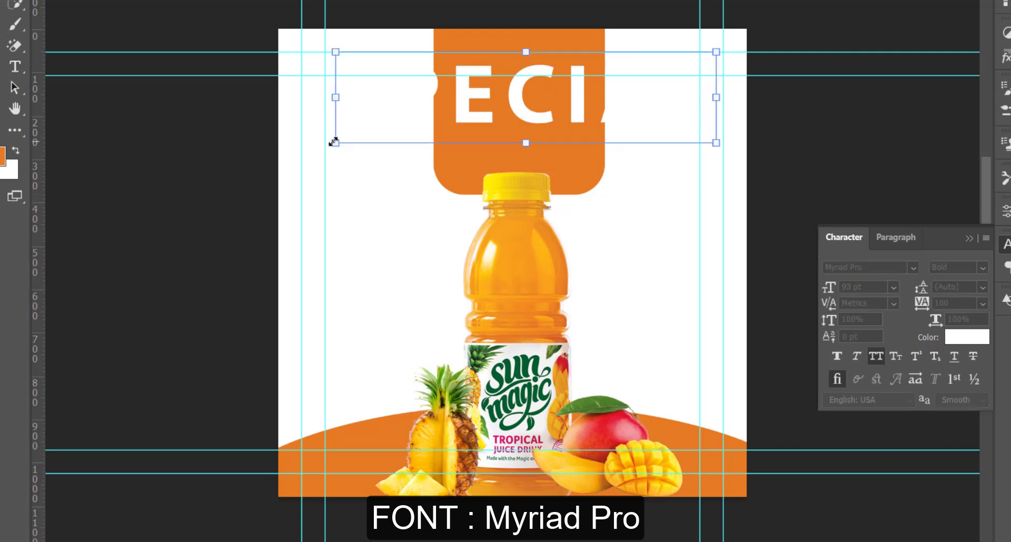
drag(333, 141, 497, 127)
key(Return)
drag(927, 309, 922, 310)
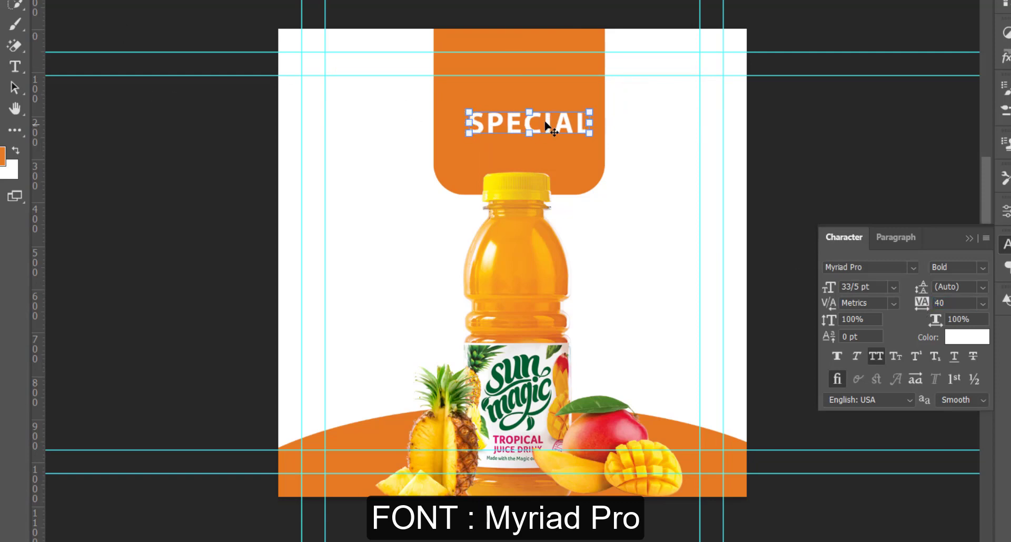
drag(545, 125, 565, 138)
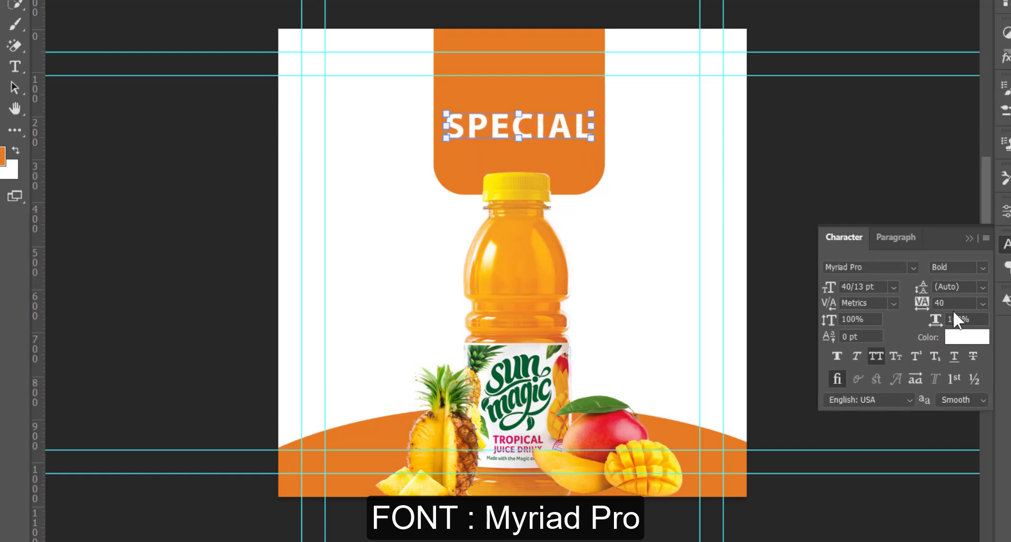
text(0)
key(Return)
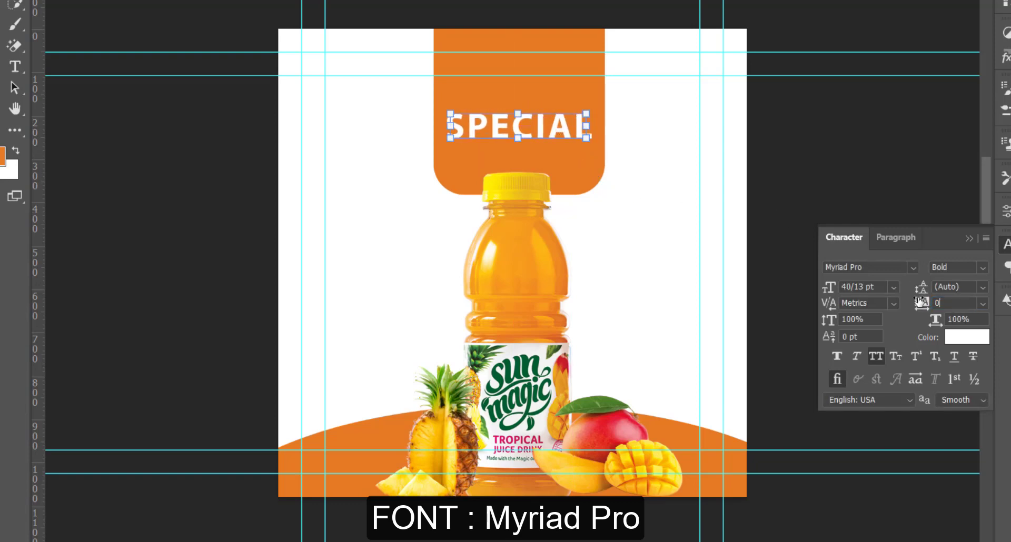
Nudge the SPECIAL text slightly right and up within the orange rectangle.
click(556, 130)
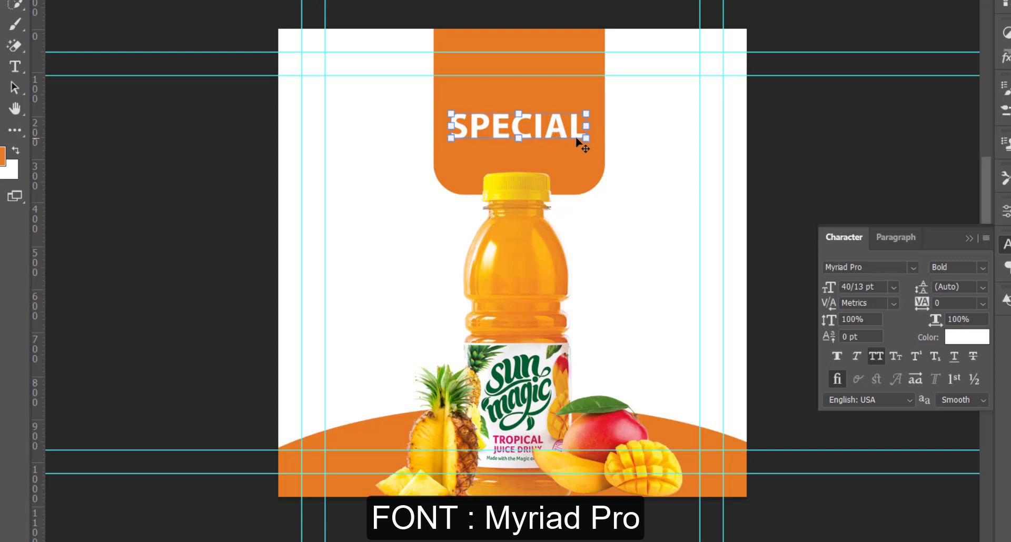
key(Right)
key(Right)
key(Right)
key(Up)
key(Up)
key(Up)
key(Up)
key(Up)
key(Up)
key(Up)
key(Up)
key(Up)
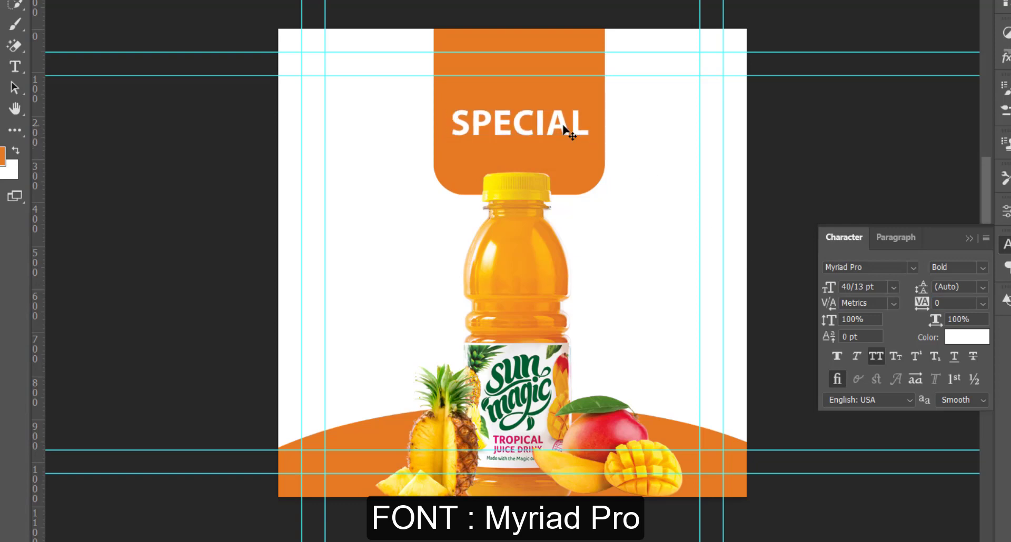
Duplicate the SPECIAL text directly below itself and change the copy's wording to DISCOUNTS.
drag(525, 138, 515, 157)
double_click(515, 153)
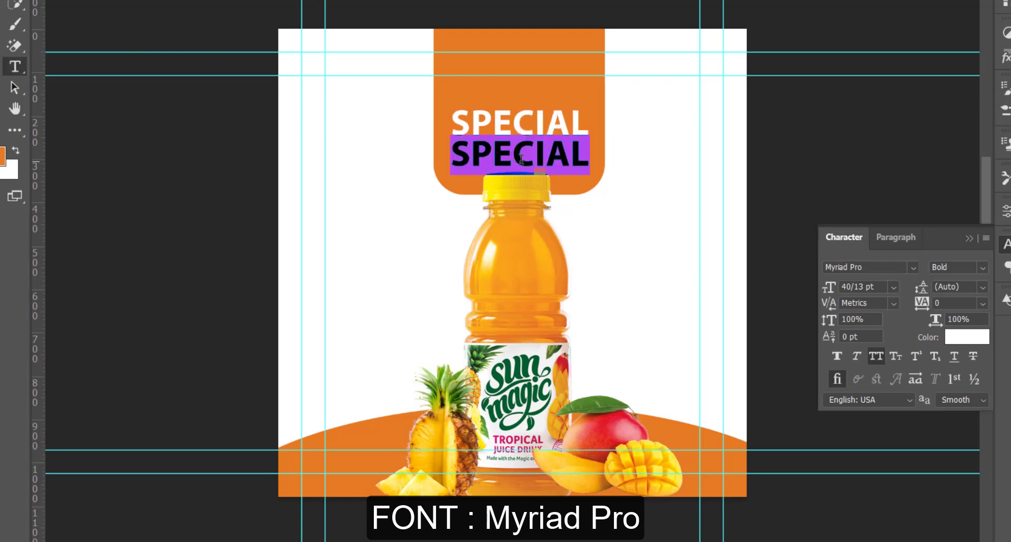
text(DIS)
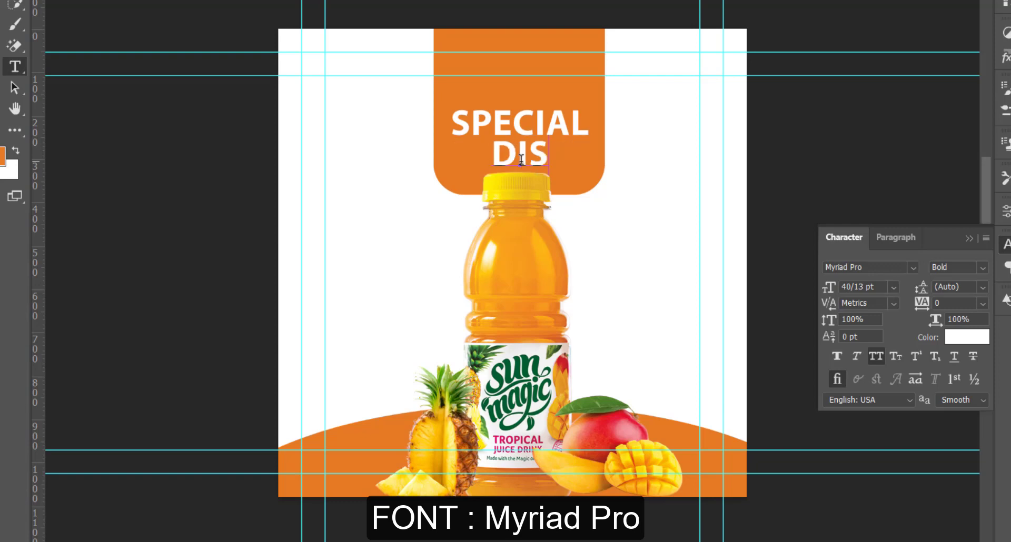
text(CO)
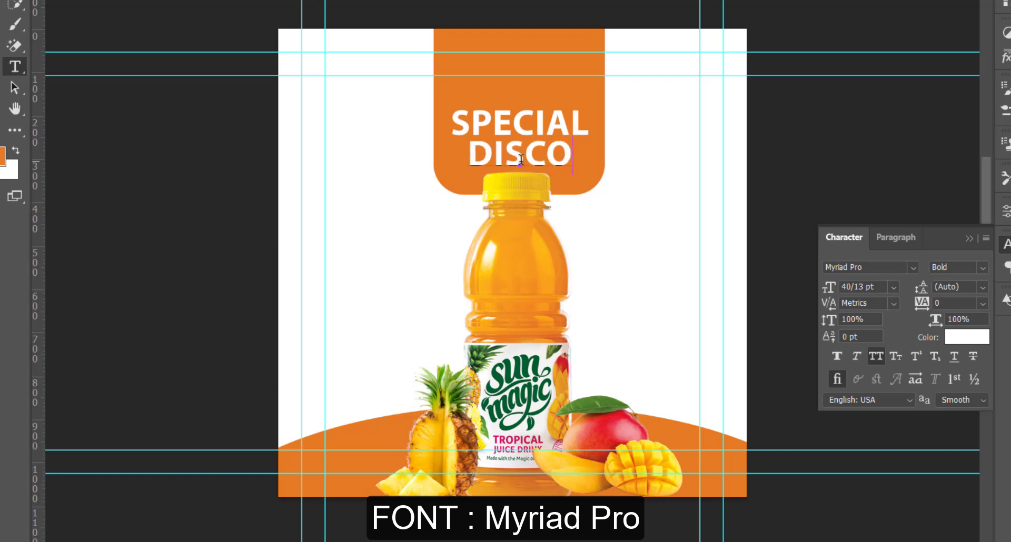
text(UNTS)
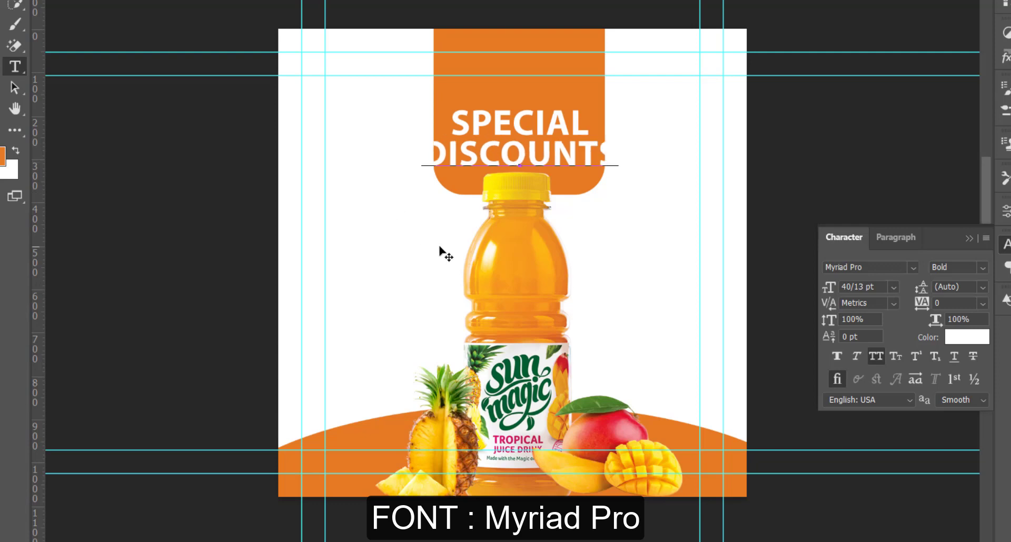
Select all of the DISCOUNTS text and set its font style to Regular.
key(ctrl)
key(ctrl+a)
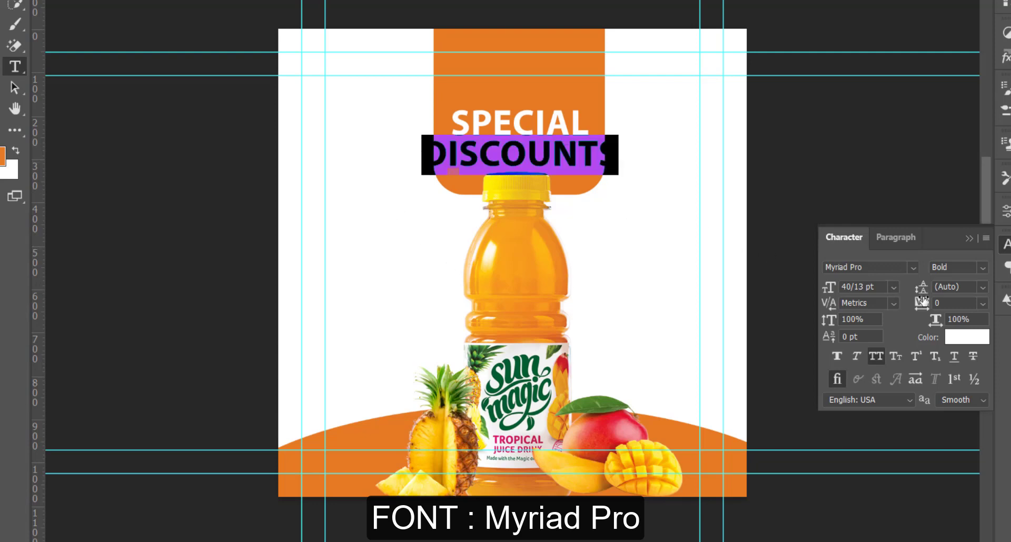
click(983, 268)
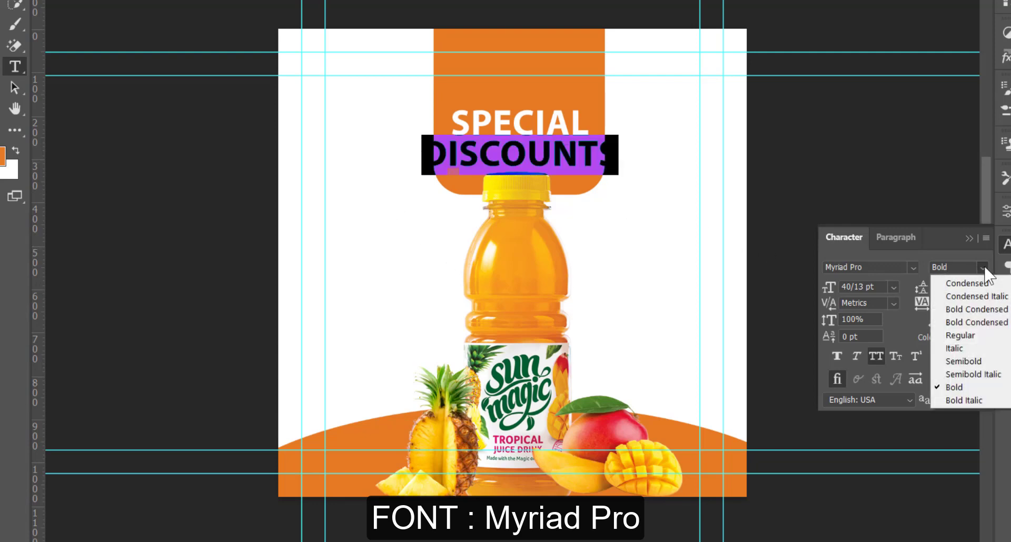
click(974, 336)
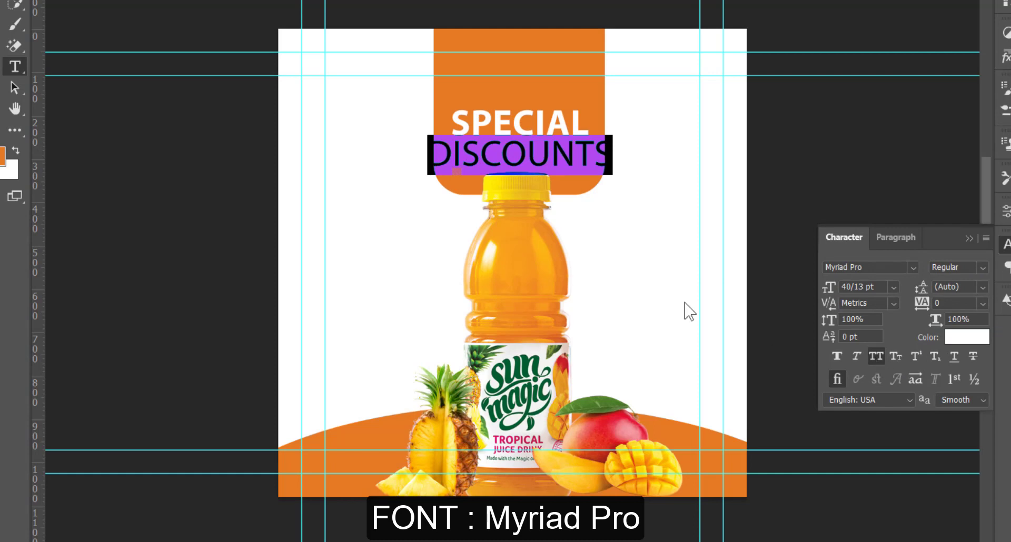
Scale the DISCOUNTS text down to about 16.58 pt and nudge it up closer beneath SPECIAL.
click(531, 149)
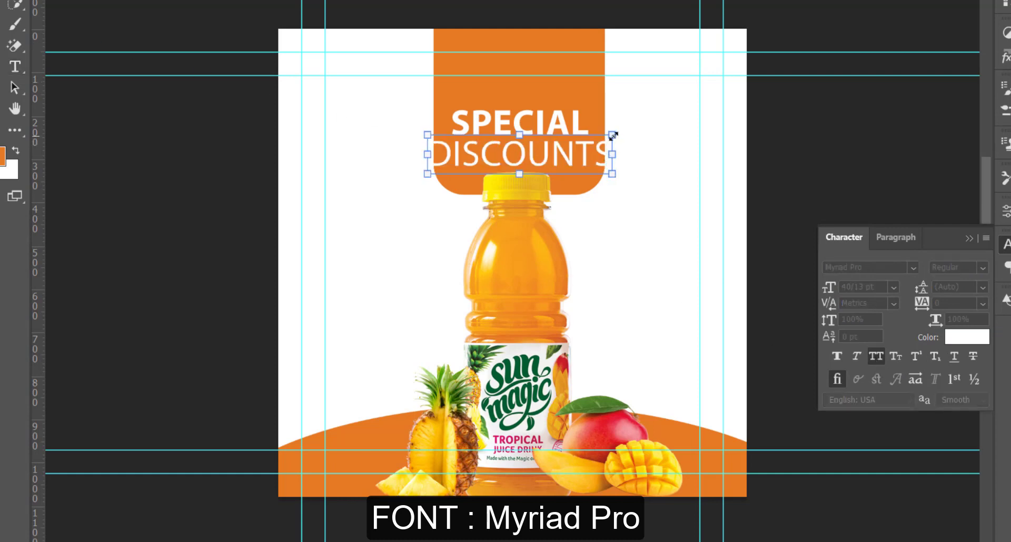
drag(606, 142, 532, 157)
key(Return)
key(Up)
key(Up)
key(Up)
key(Up)
key(Up)
key(Up)
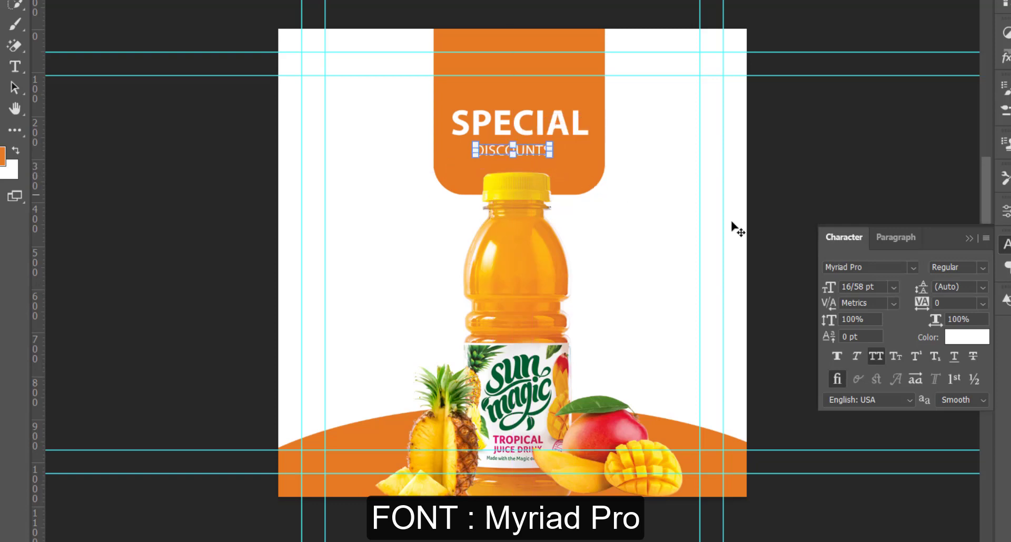
Widen the DISCOUNTS text's tracking to 520 and align the line under SPECIAL.
drag(922, 304, 946, 303)
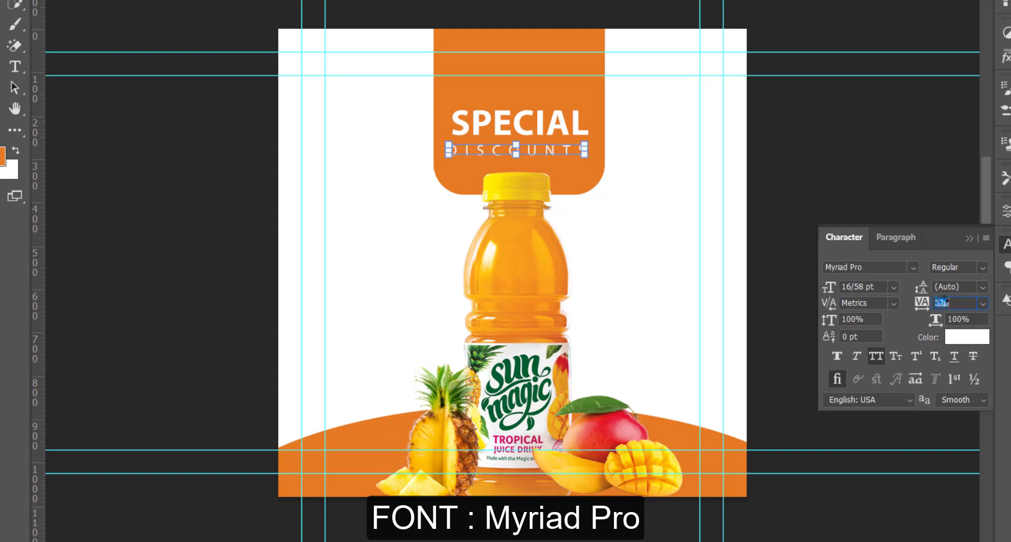
drag(556, 152, 559, 154)
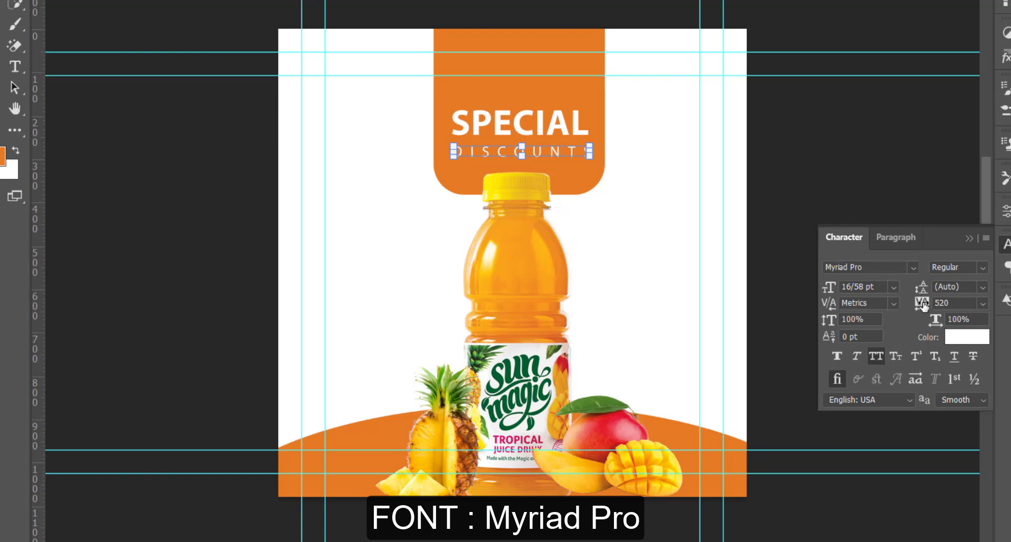
drag(923, 304, 933, 304)
key(ctrl)
key(ctrl+t)
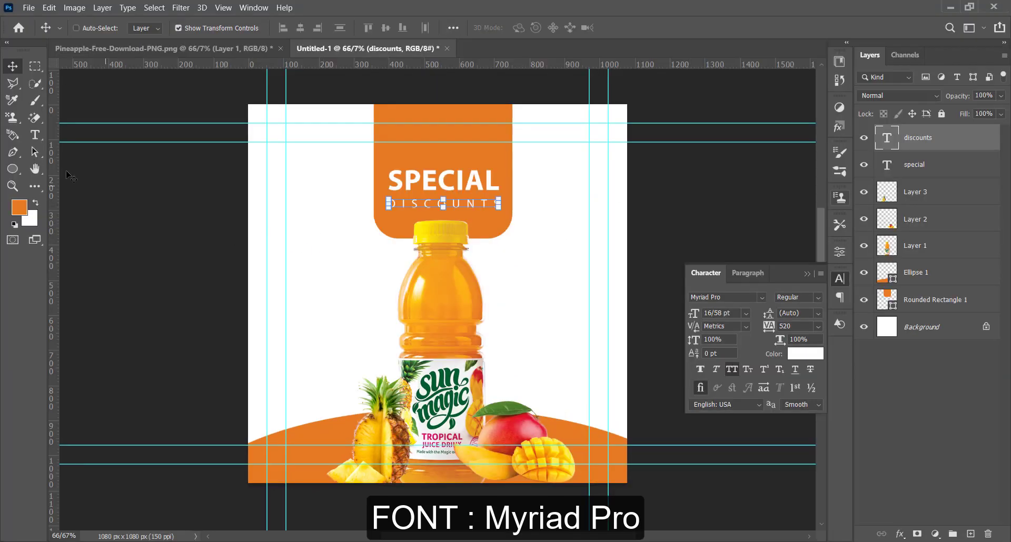
Start a new text object beside the bottle, sampling the rectangle's orange as its color and setting tracking to 0.
click(34, 136)
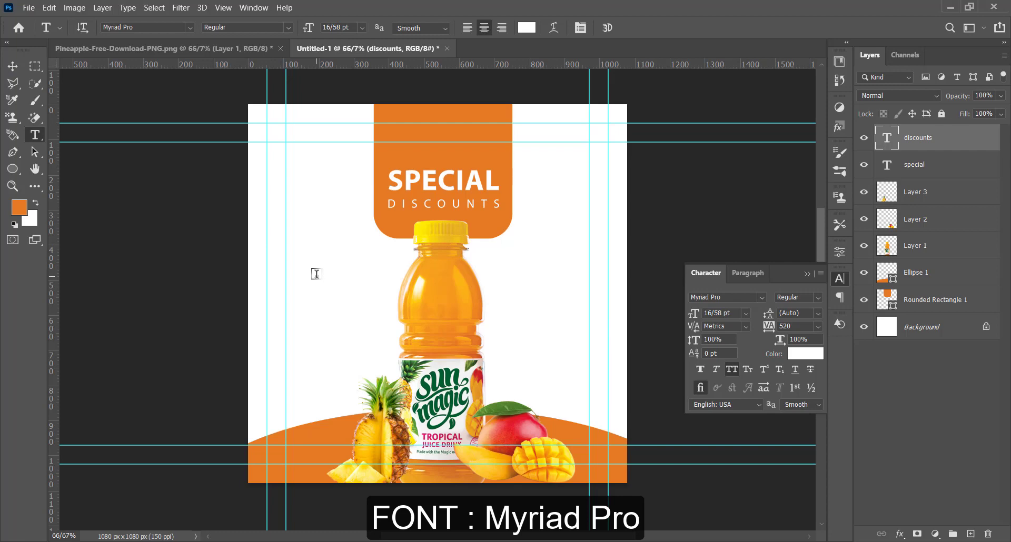
click(316, 274)
click(805, 354)
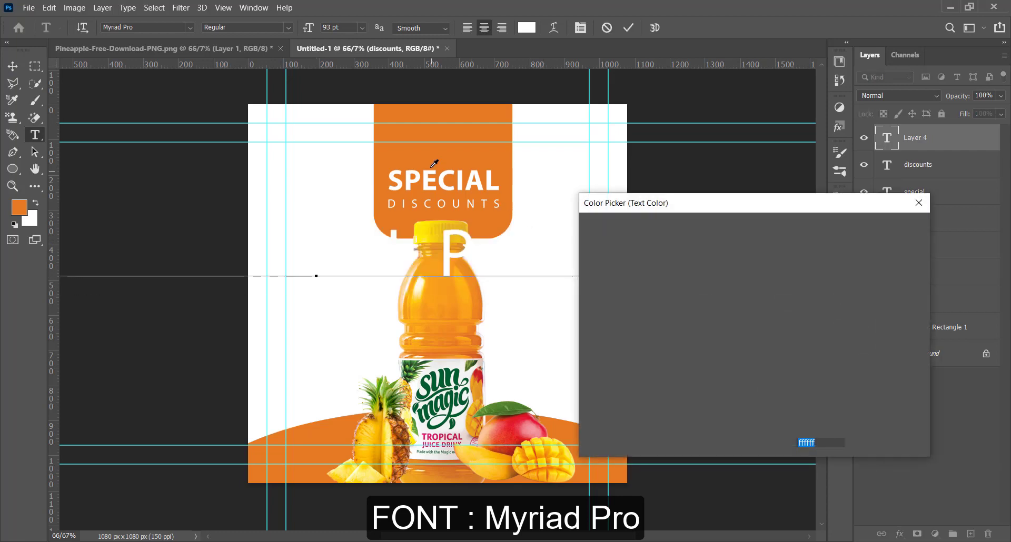
click(441, 156)
click(885, 227)
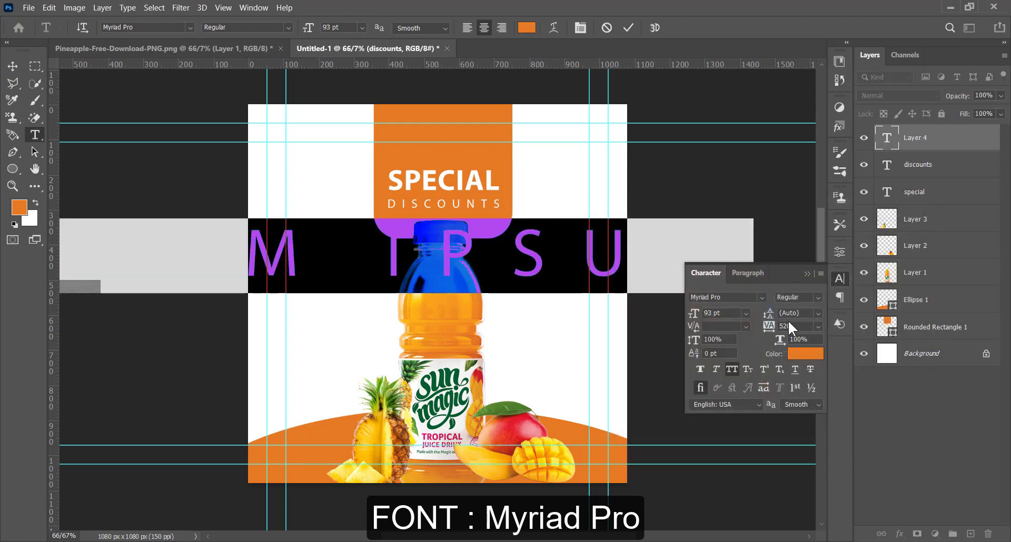
click(791, 327)
text(0)
key(Return)
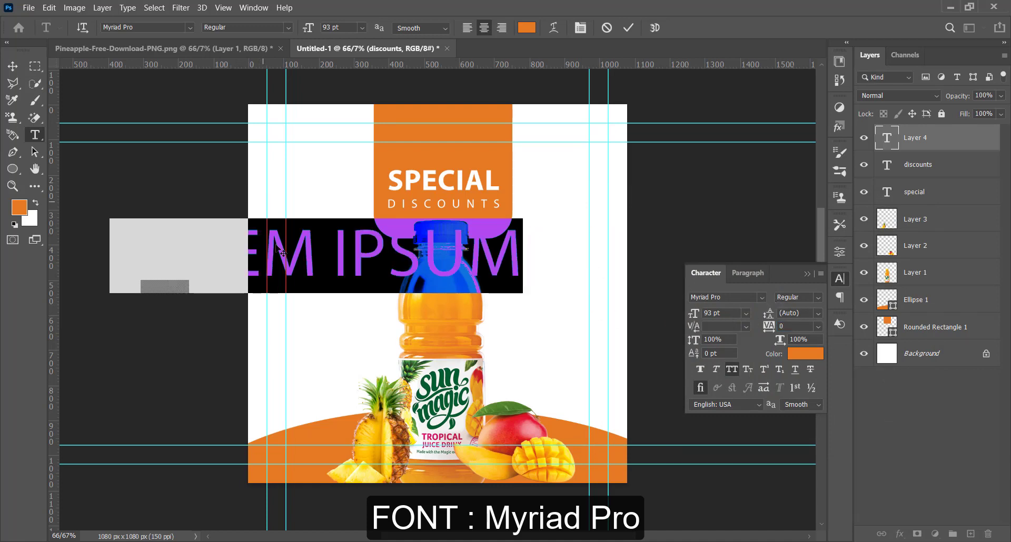
Set the new text to 40 pt without all caps and enter "Have a refreshing morning" on three lines.
drag(693, 315, 659, 312)
text(Have )
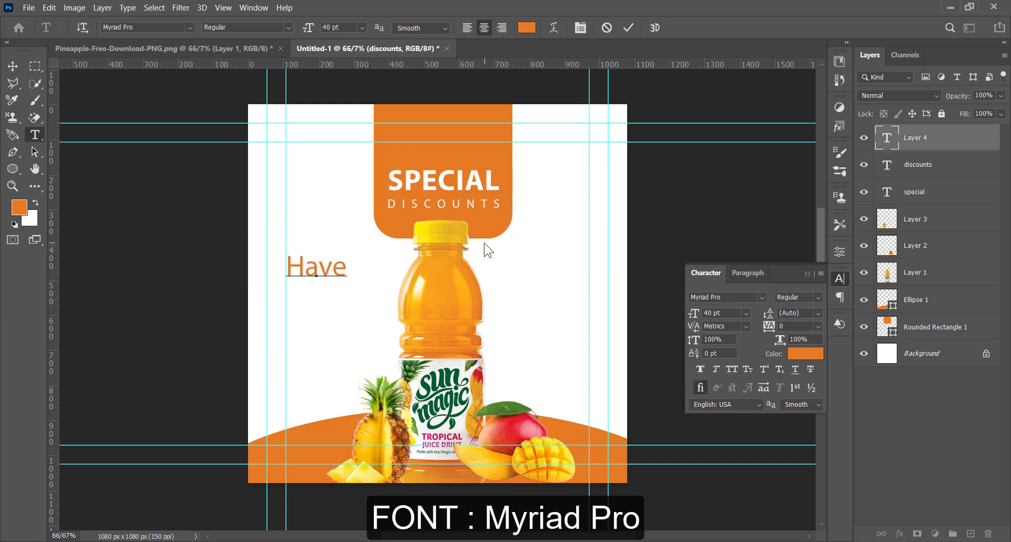
text(a )
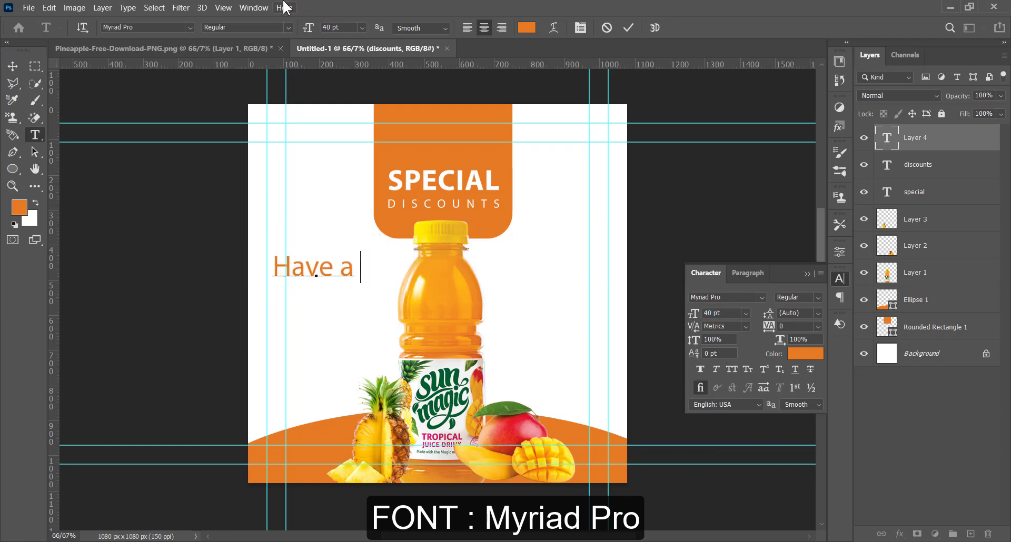
text(refresh)
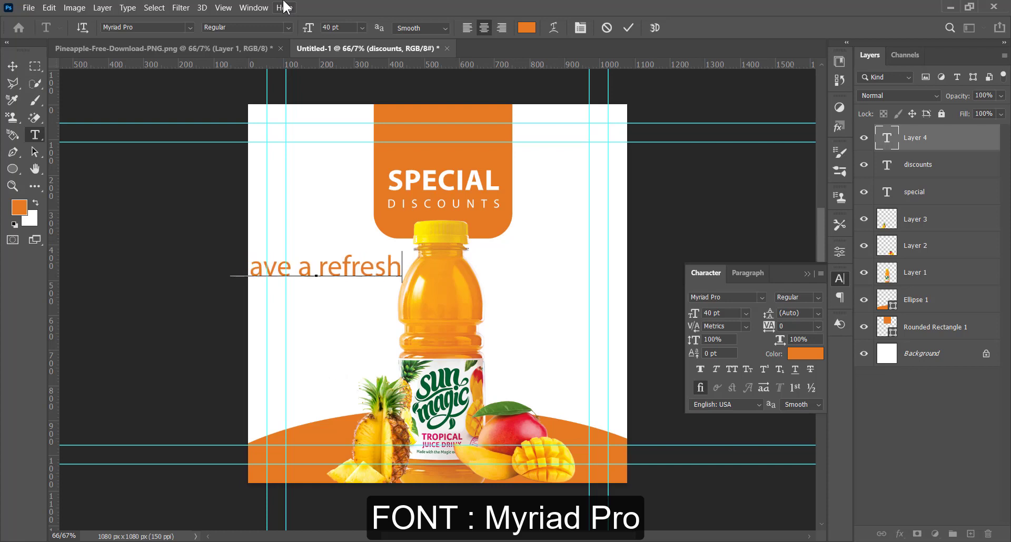
text(ingmo)
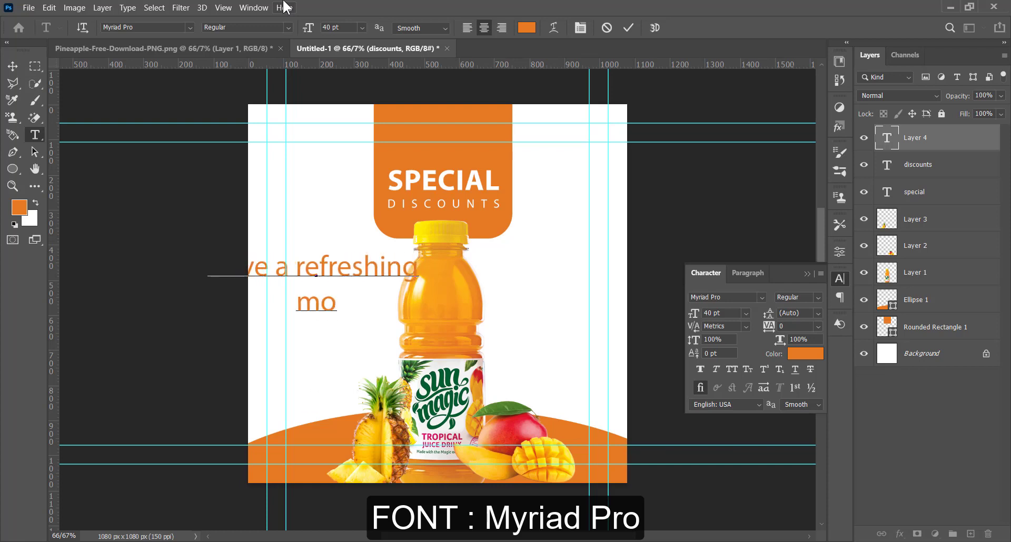
text(rning)
key(Return)
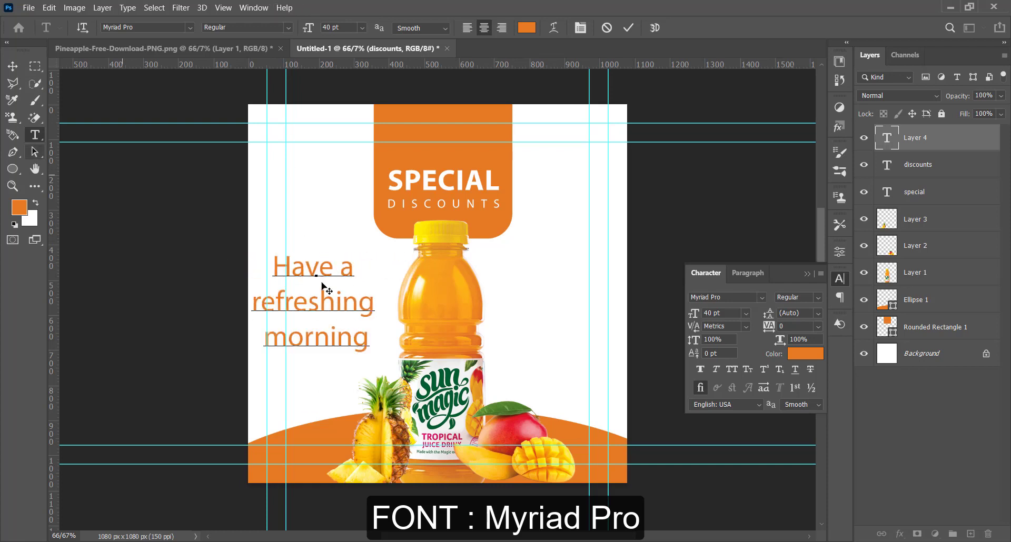
Left-align all three lines of the "Have a refreshing morning" text.
key(ctrl+a)
click(748, 273)
click(702, 298)
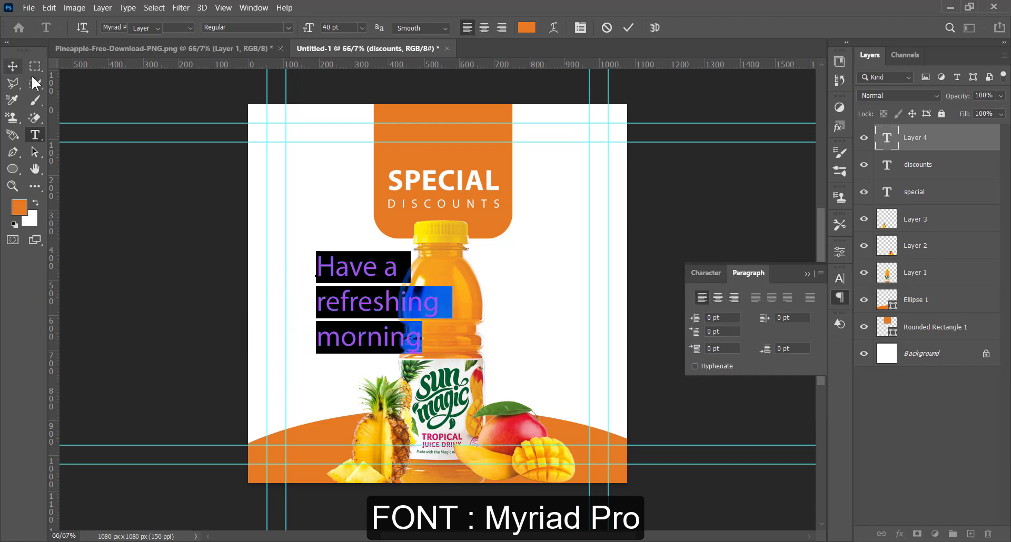
Scale the "Have a refreshing morning" text to about 82% and place it along the outer left guide.
click(13, 66)
key(ctrl+t)
drag(433, 249, 441, 252)
drag(429, 268, 420, 276)
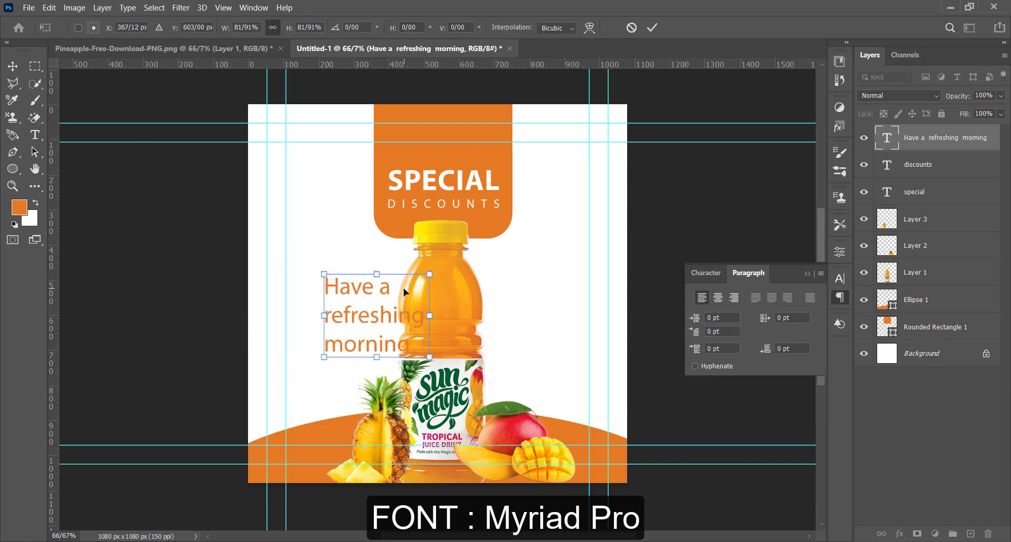
key(Return)
drag(375, 302, 548, 287)
double_click(546, 278)
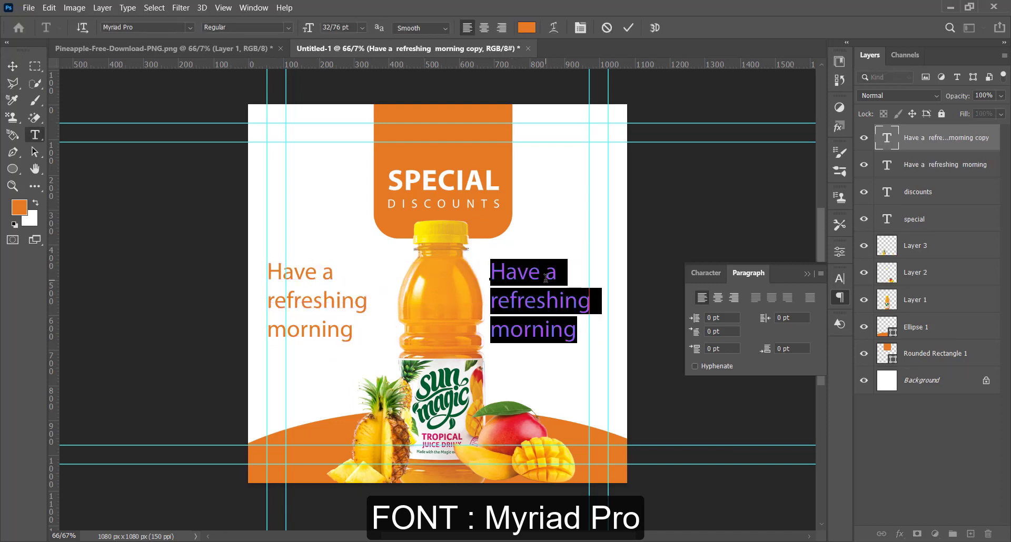
click(12, 66)
key(Delete)
click(35, 135)
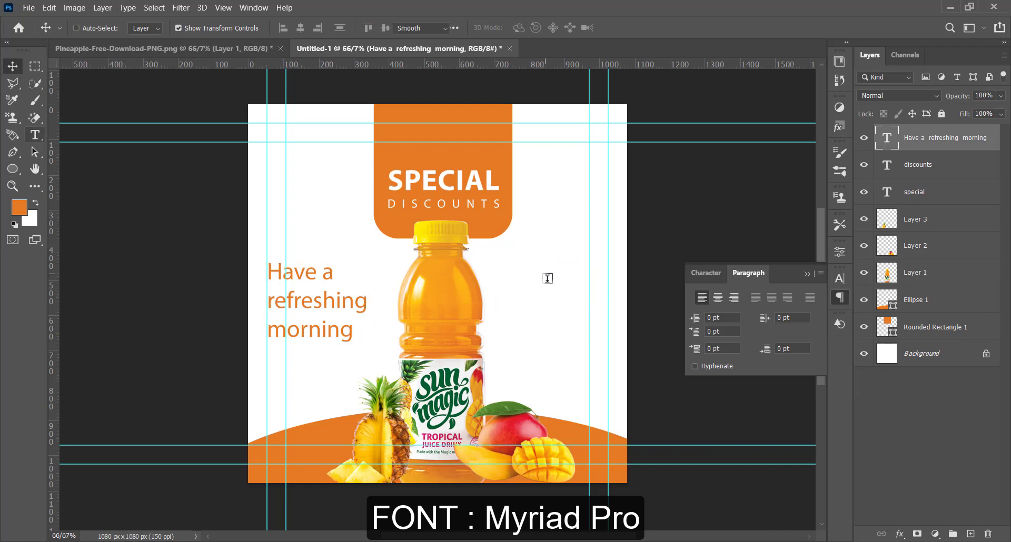
click(546, 282)
drag(572, 299, 455, 300)
click(13, 67)
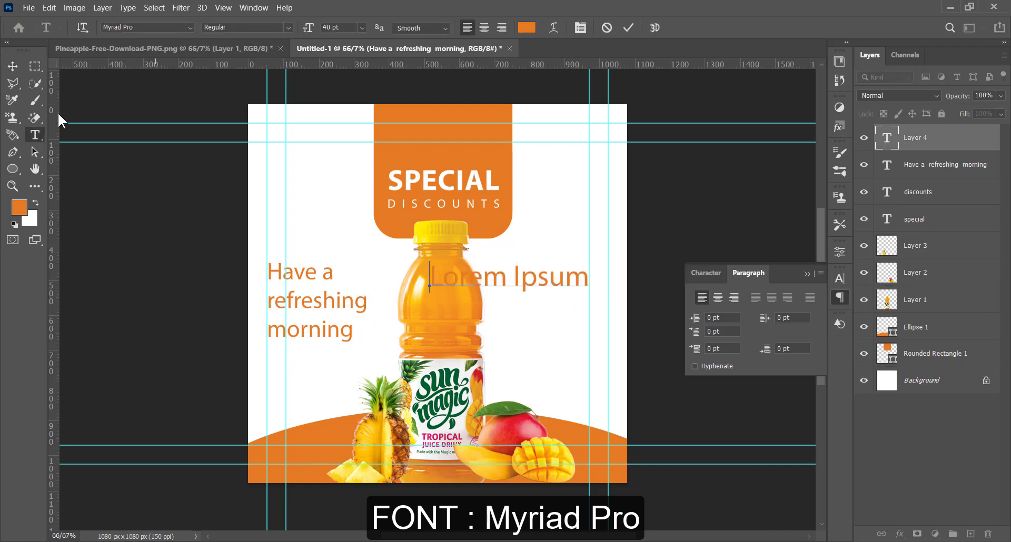
key(Delete)
Create a paragraph text box with Lorem ipsum placeholder text at 18 pt and place it beside the bottle, opposite the slogan.
key(t)
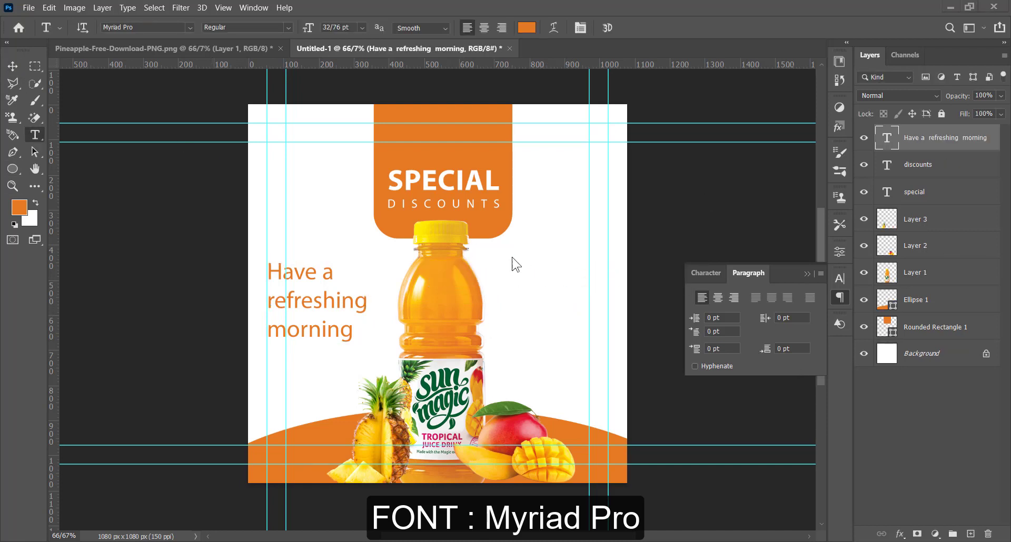
drag(505, 250, 627, 287)
click(706, 273)
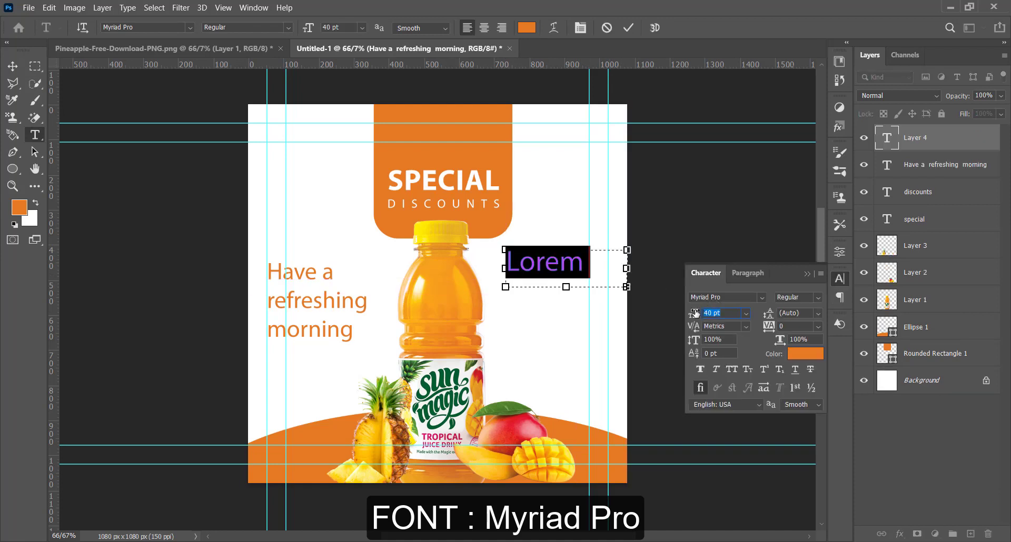
drag(694, 313, 679, 313)
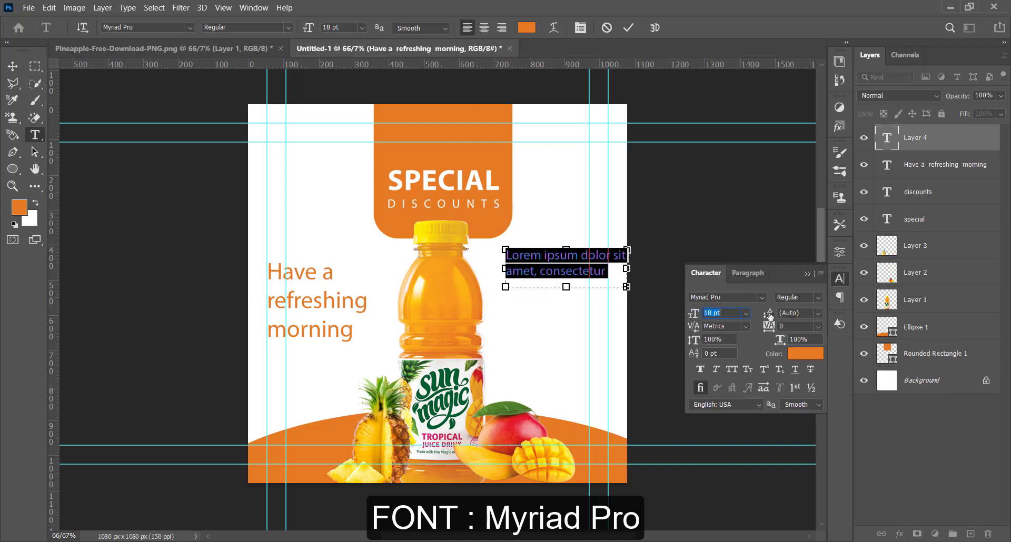
click(12, 66)
mouse_move(534, 266)
mouse_down()
mouse_move(513, 273)
mouse_move(565, 277)
mouse_move(524, 282)
mouse_up()
Resize the Lorem ipsum text box to about 341 × 167 px, with its outer edge on the outer vertical guide.
double_click(574, 281)
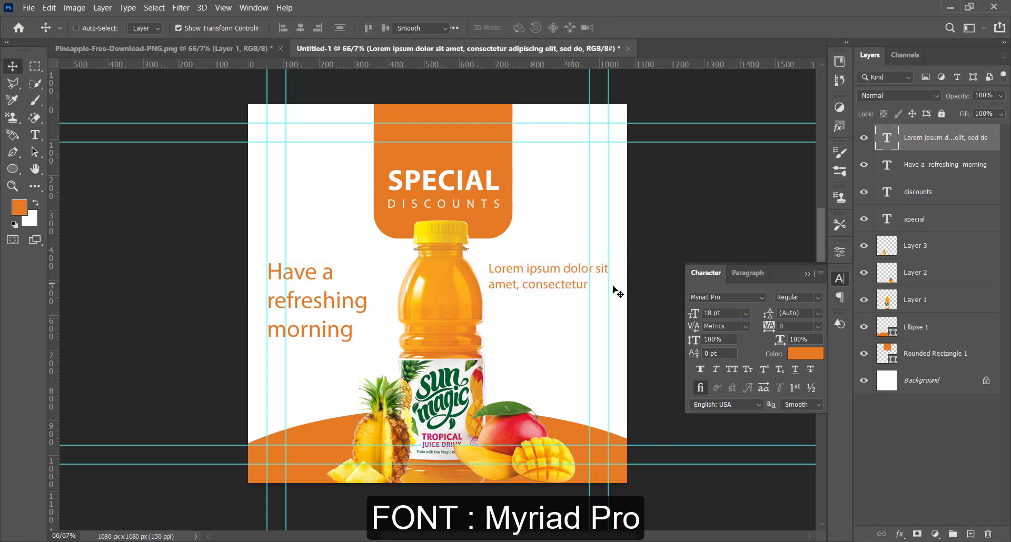
drag(609, 282, 545, 321)
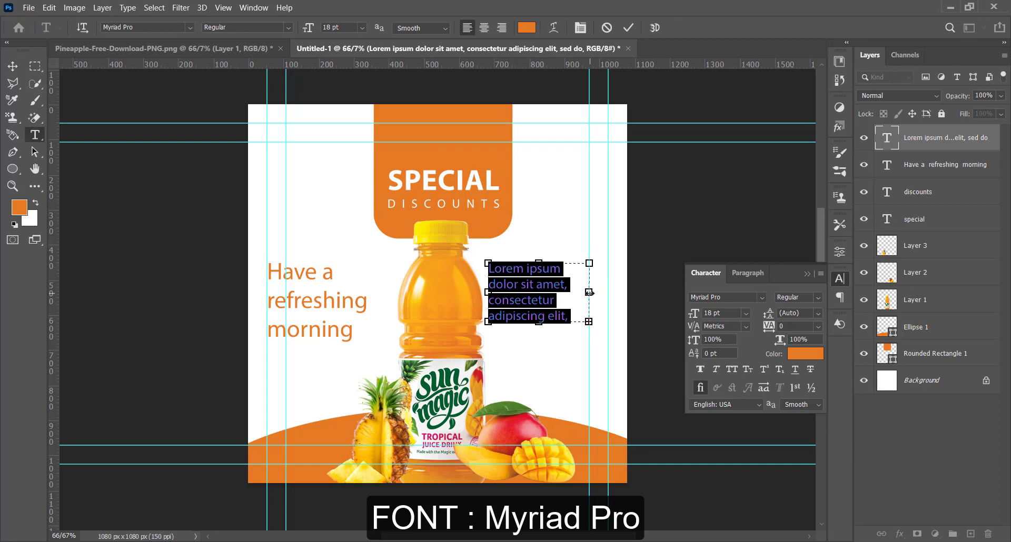
drag(598, 293, 614, 295)
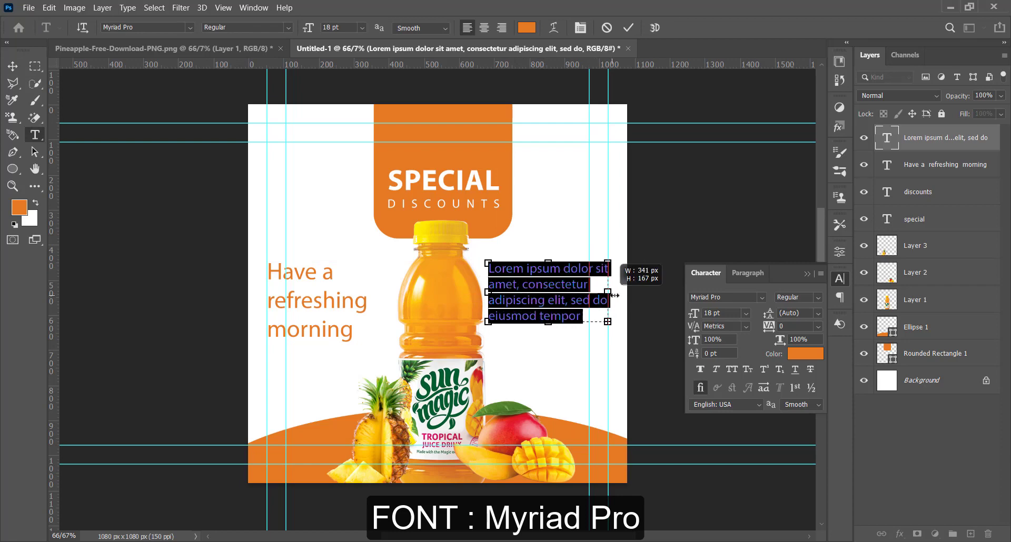
click(548, 293)
click(13, 66)
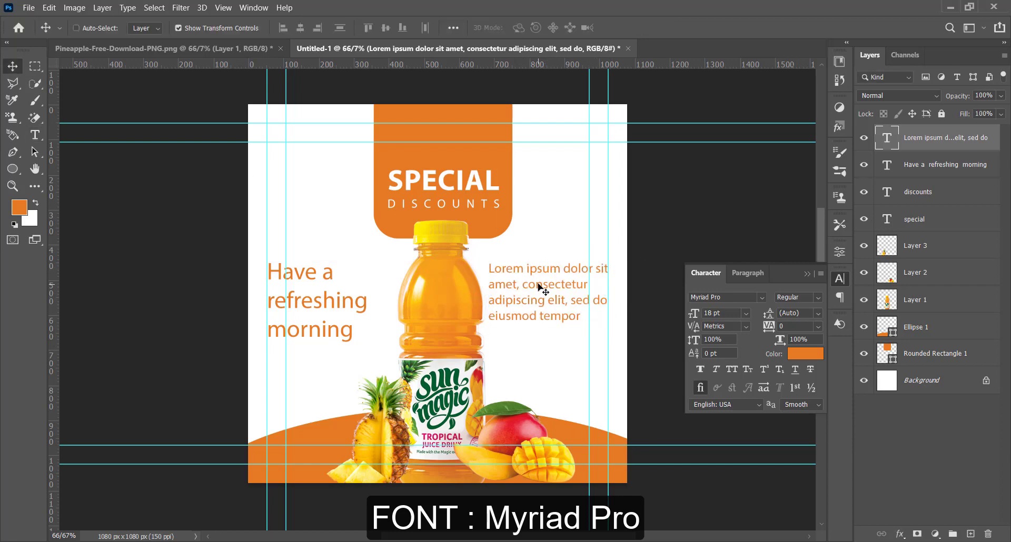
Set the Lorem ipsum paragraph to 15 pt and nudge it slightly to the right.
click(541, 288)
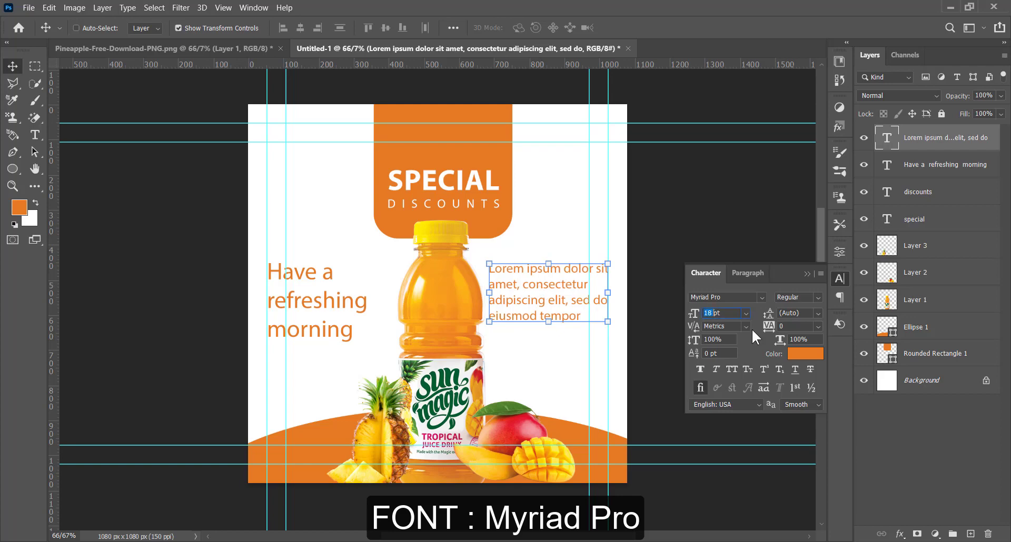
text(15)
key(Return)
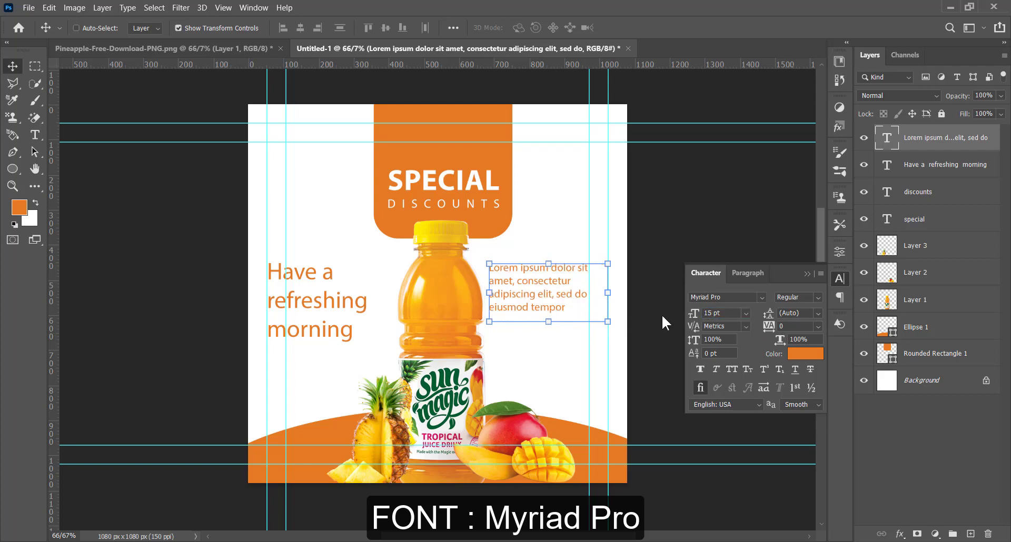
double_click(568, 315)
click(13, 67)
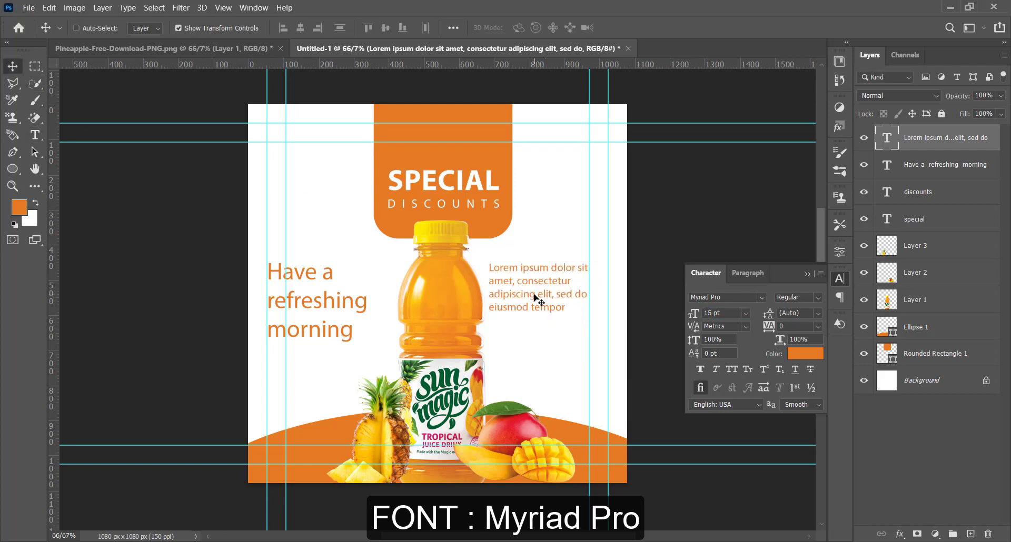
key(Right)
key(Right)
key(Right)
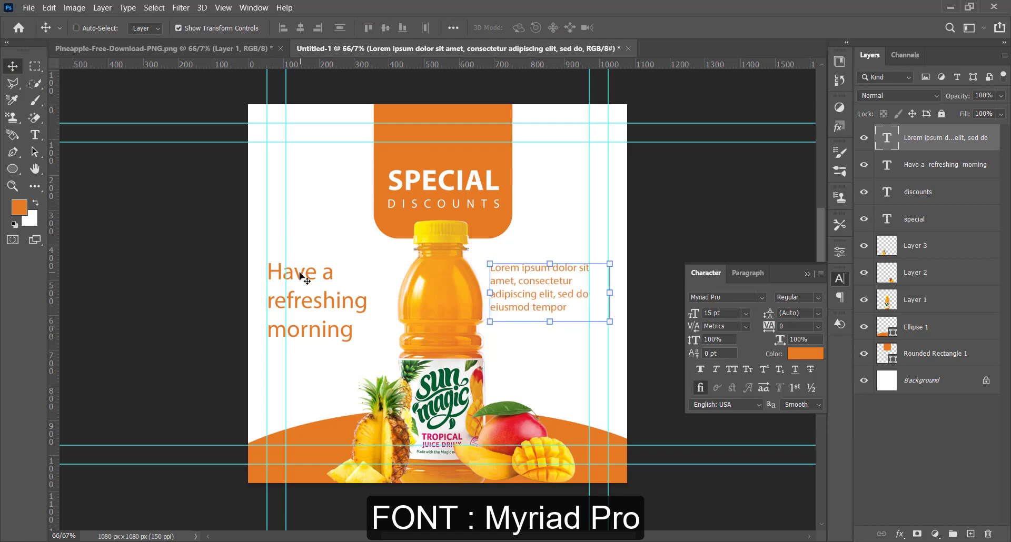
Move the "Have a refreshing morning" text slightly up and set its font size to 30 pt.
drag(303, 277, 303, 267)
text(3)
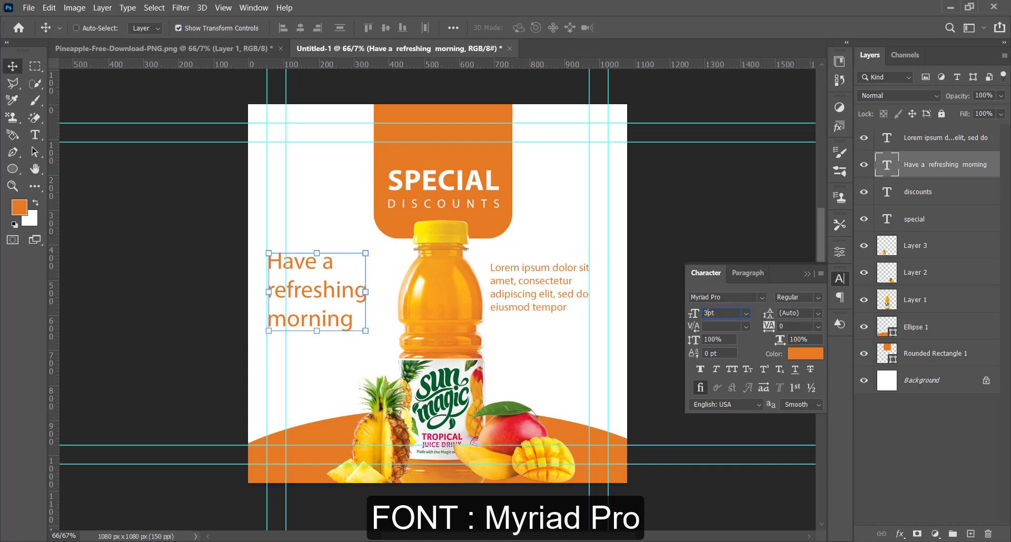
text(0)
key(Return)
Set the Lorem ipsum paragraph to 13 pt, shorten its box to four lines and raise it level with the slogan.
ctrl+click(525, 292)
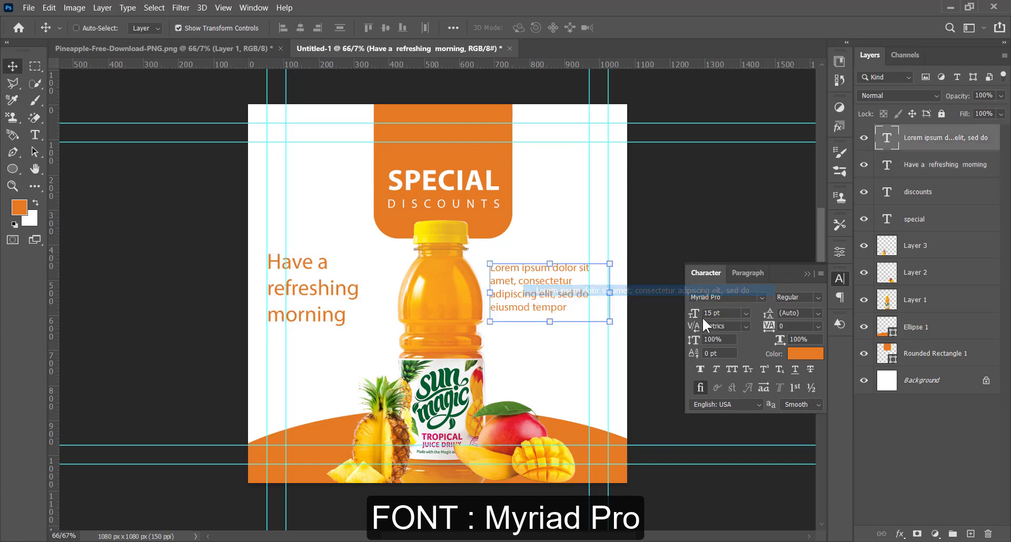
key(Return)
double_click(555, 304)
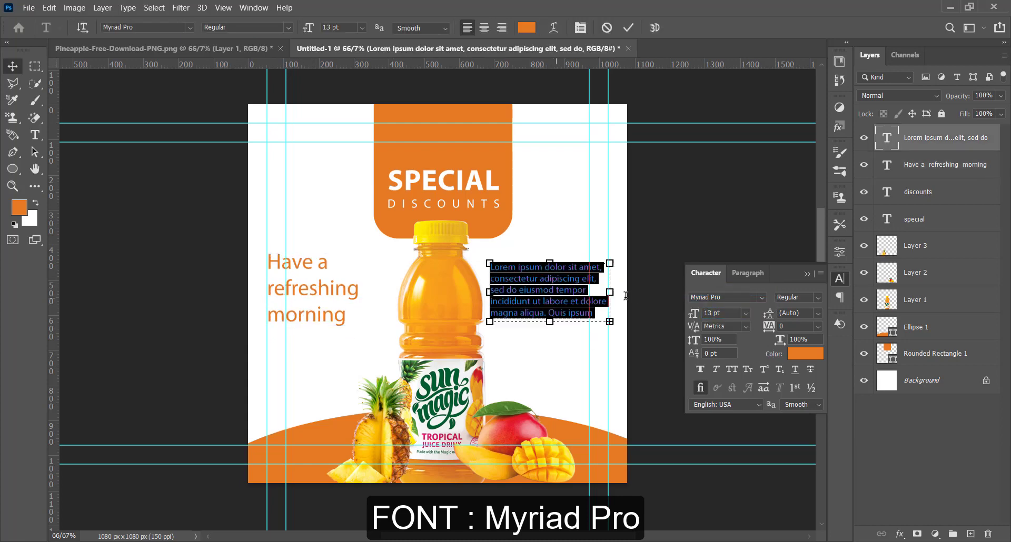
drag(550, 323, 566, 296)
key(ctrl+Return)
key(v)
Deselect all layers and set the Type tool's font to Oswald with the Medium style.
key(t)
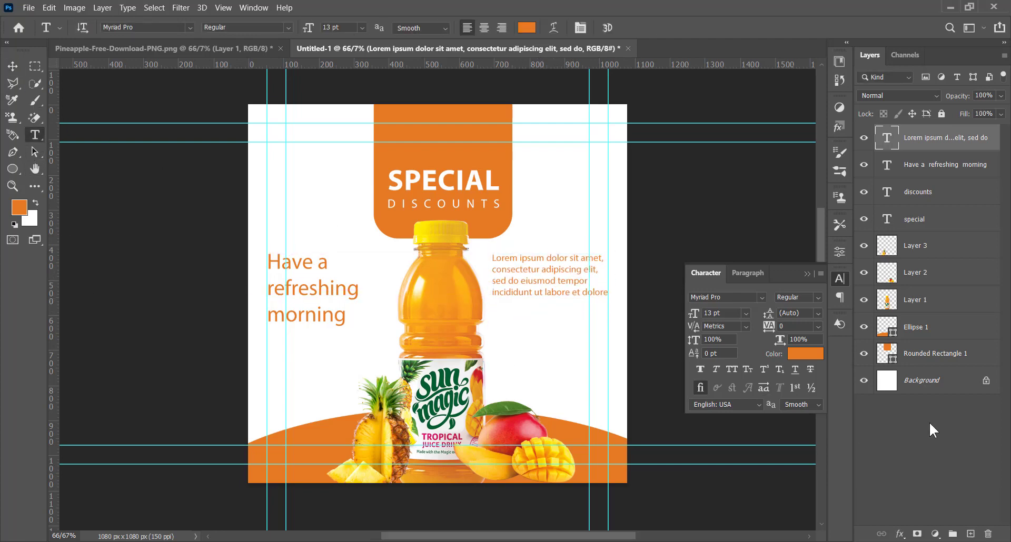
click(930, 425)
click(762, 297)
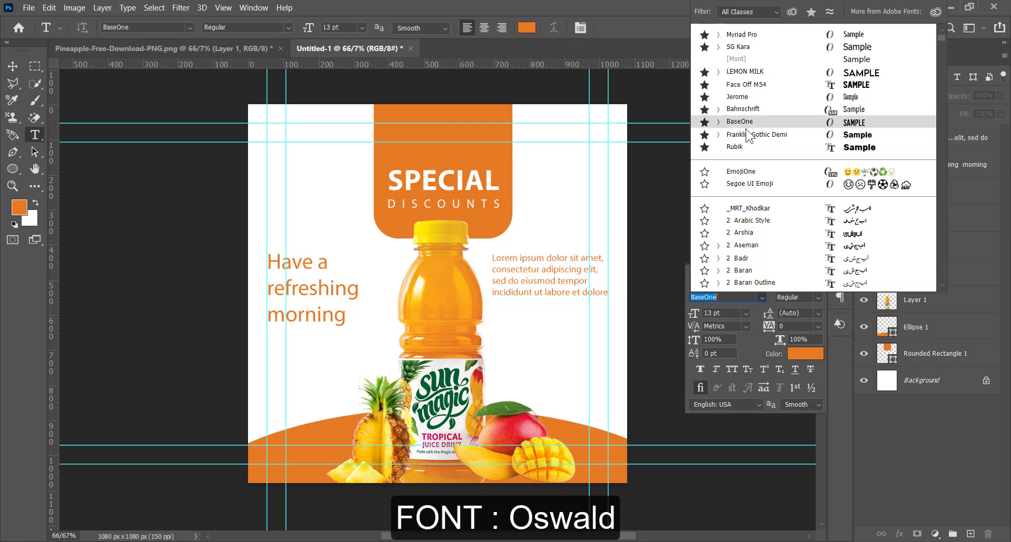
scroll(774, 158, down, 15)
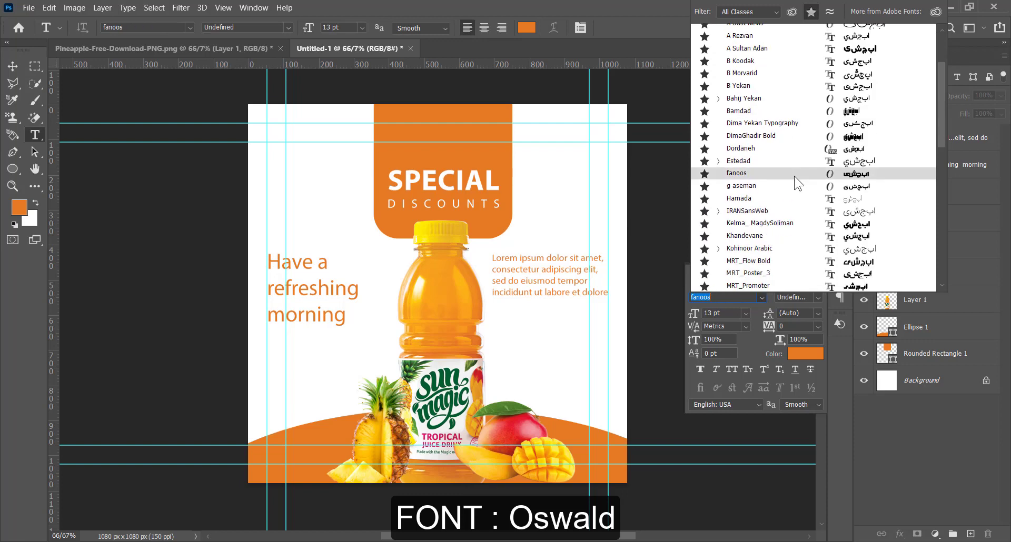
scroll(798, 181, down, 5)
click(737, 276)
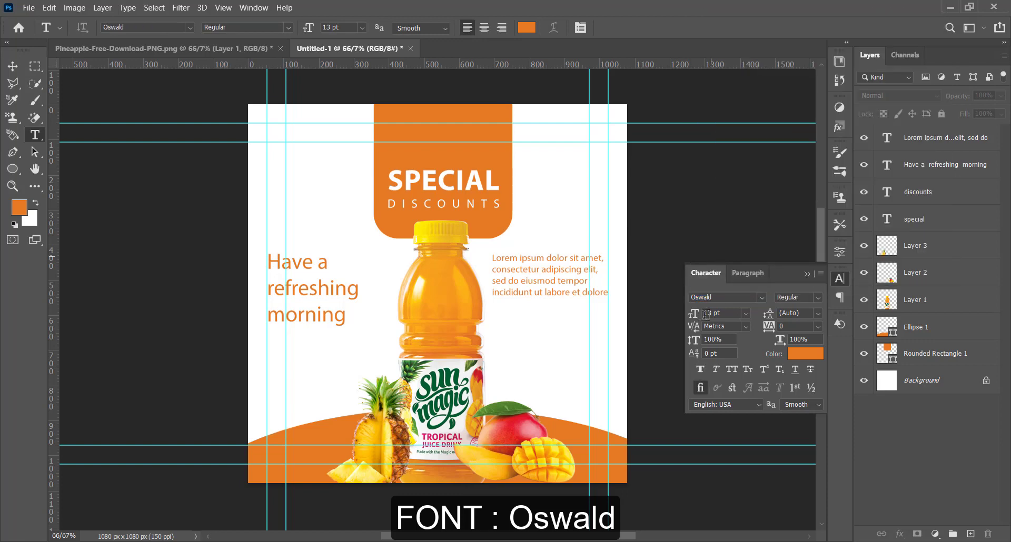
click(798, 297)
click(803, 310)
click(798, 298)
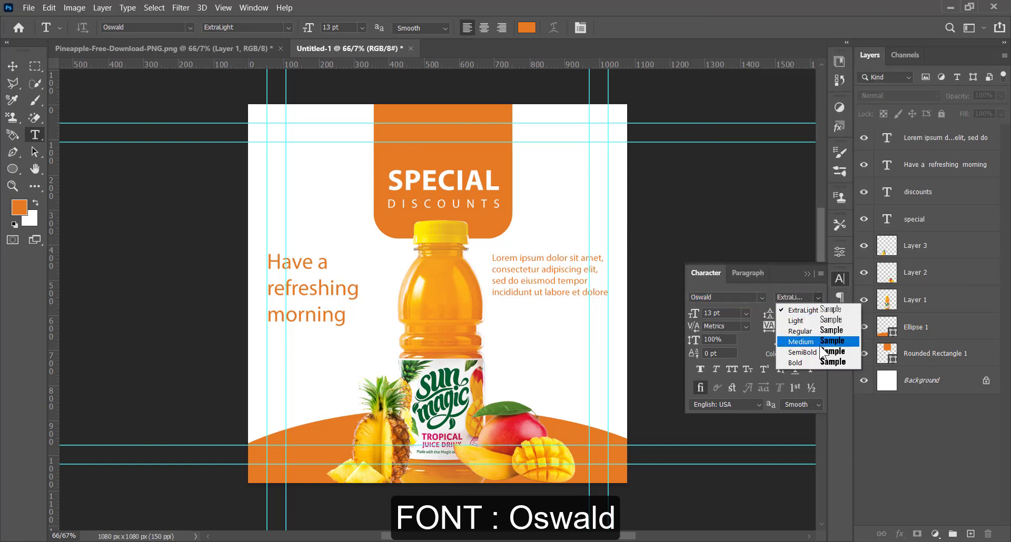
click(819, 342)
Enter "FRESH JUICE" as new text, scale it to about 68.43 pt and center it across the bottle's label.
click(383, 363)
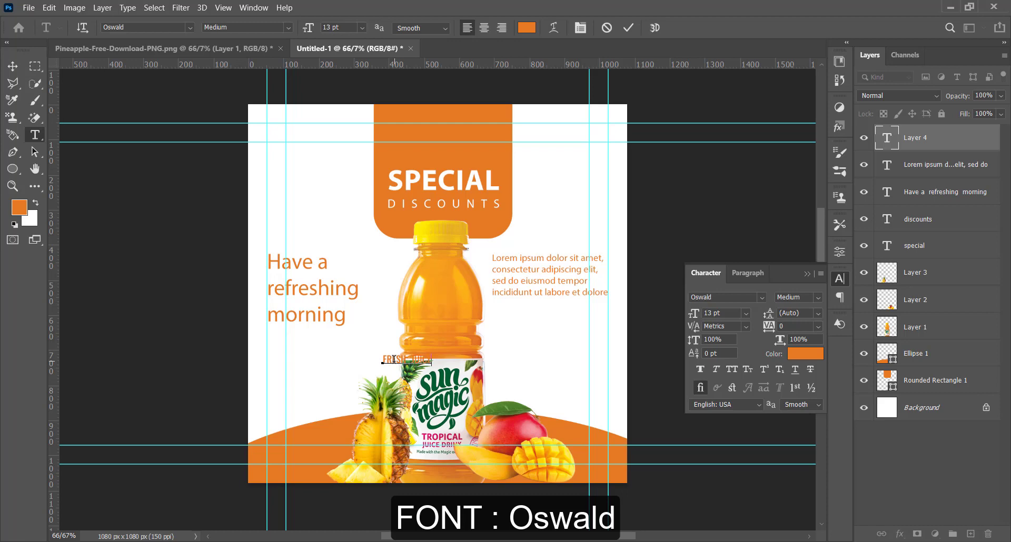
click(13, 67)
drag(432, 354, 644, 312)
drag(516, 339, 450, 367)
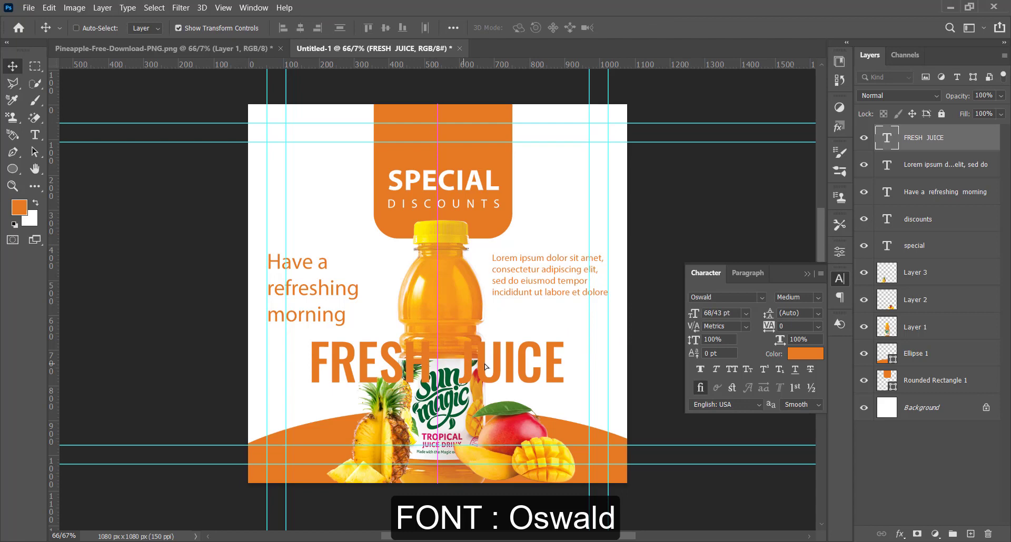
Insert extra spaces between FRESH and JUICE so the words sit on either side of the bottle, spanning the inner vertical guides.
key(Return)
double_click(448, 364)
click(449, 364)
key(Return)
key(BackSpace)
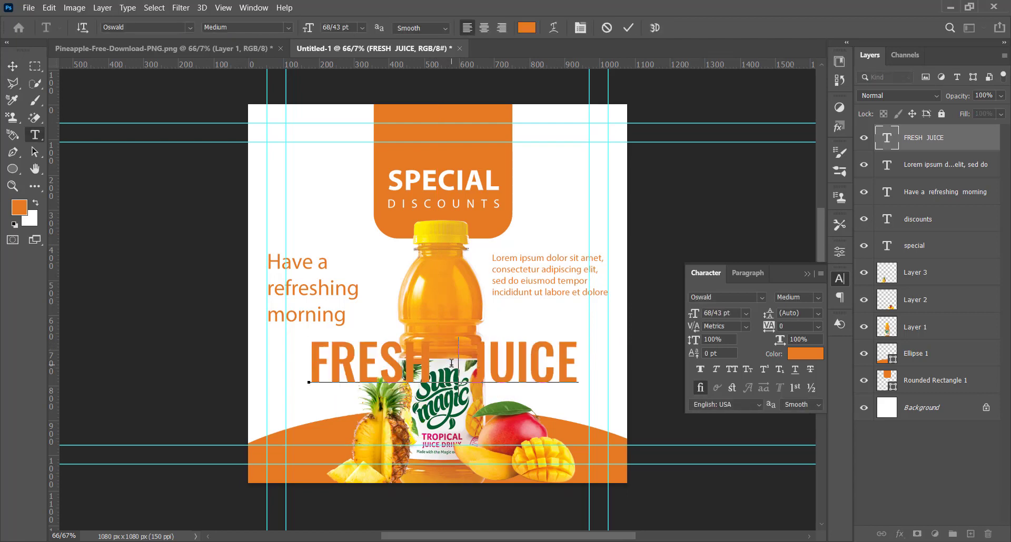
click(13, 67)
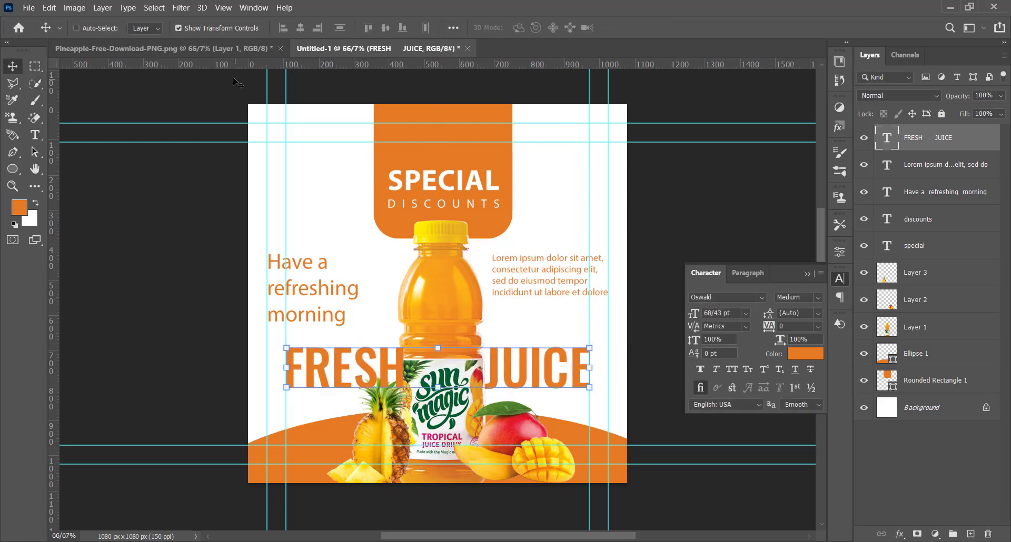
Enlarge the FRESH JUICE text to about 73.02 pt and shift it to start at the outer left guide.
drag(590, 349, 607, 332)
key(Return)
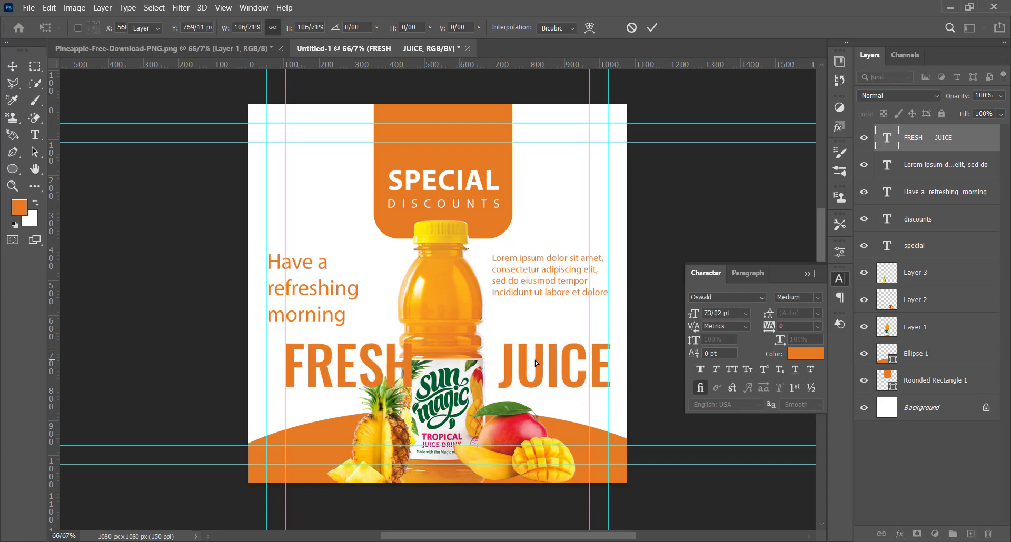
drag(548, 362, 532, 363)
Fine-tune the FRESH JUICE text's position around the bottle and move its layer below the bottle's layer, Layer 1.
double_click(438, 356)
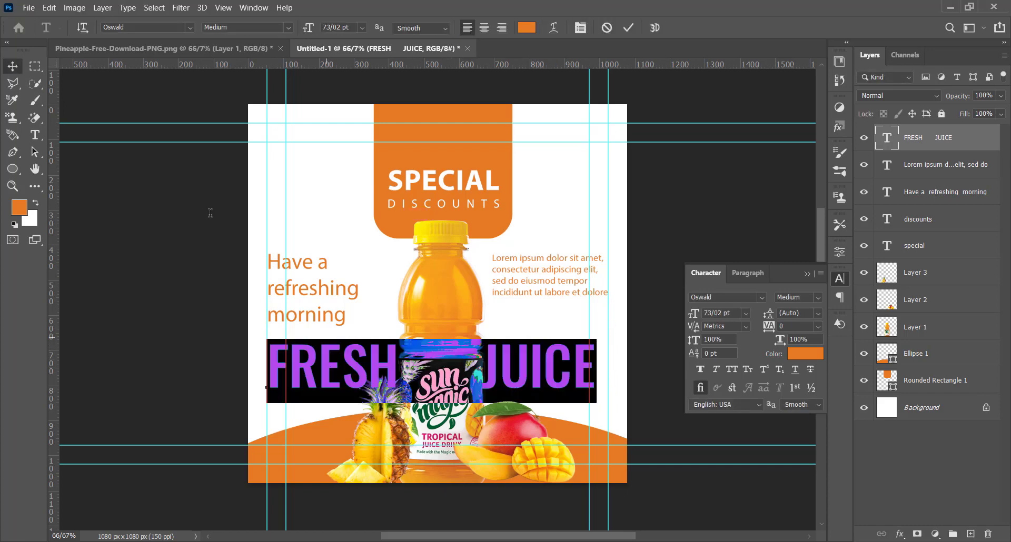
click(434, 353)
click(12, 65)
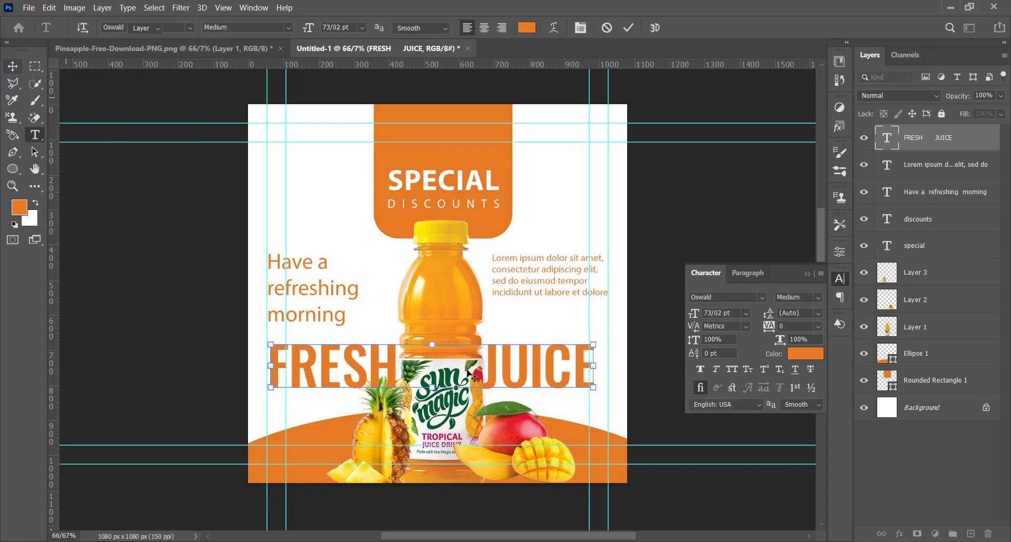
drag(477, 382, 478, 381)
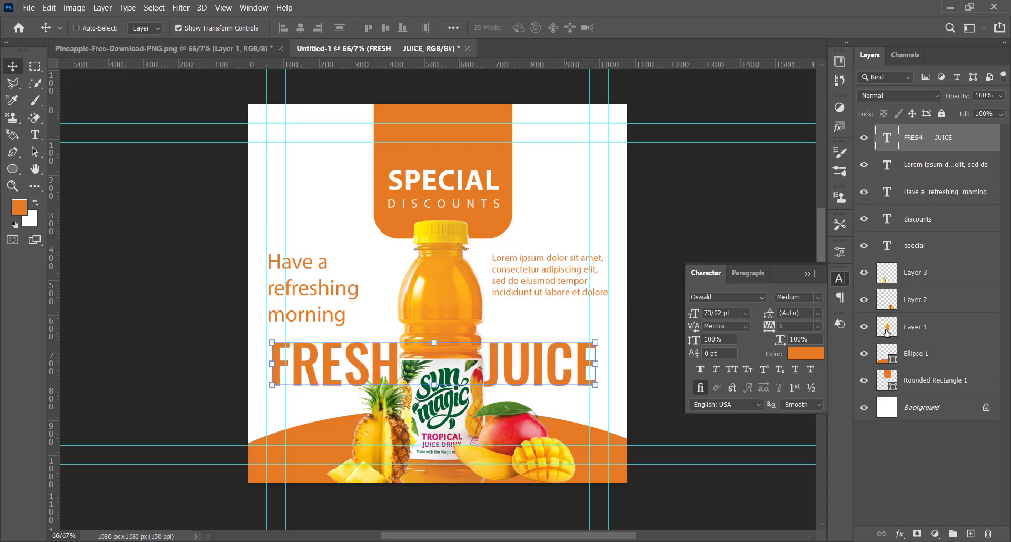
drag(932, 140, 942, 340)
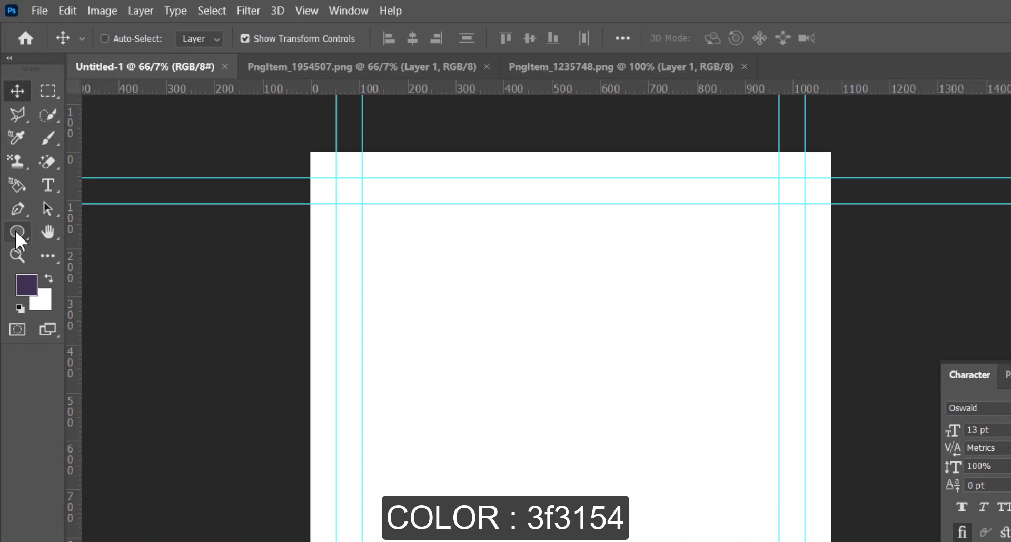
In the blank document, draw a 282 × 282 px dark purple circle and center it over the canvas's top edge, touching the inner top guide.
click(17, 232)
drag(446, 249, 599, 386)
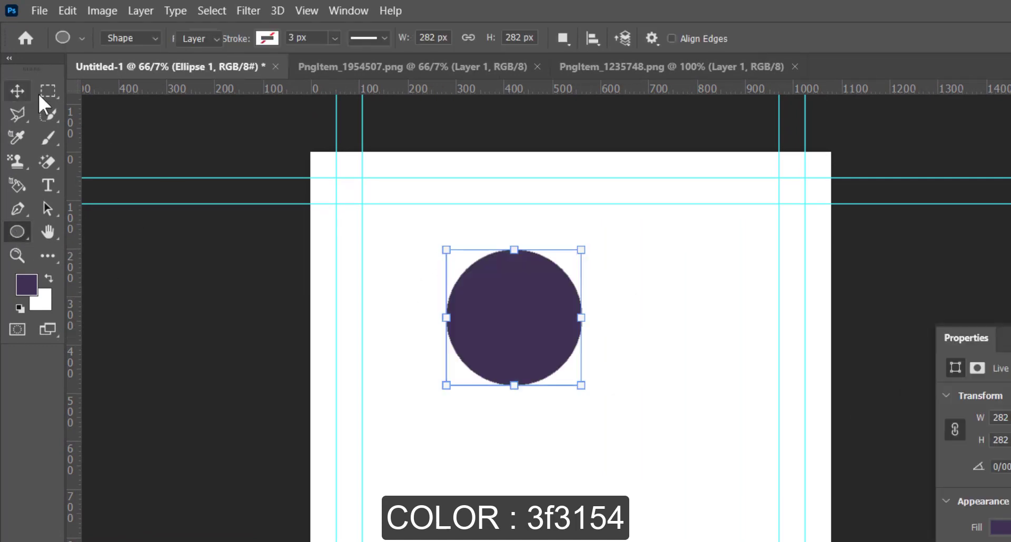
click(17, 91)
drag(518, 314, 569, 133)
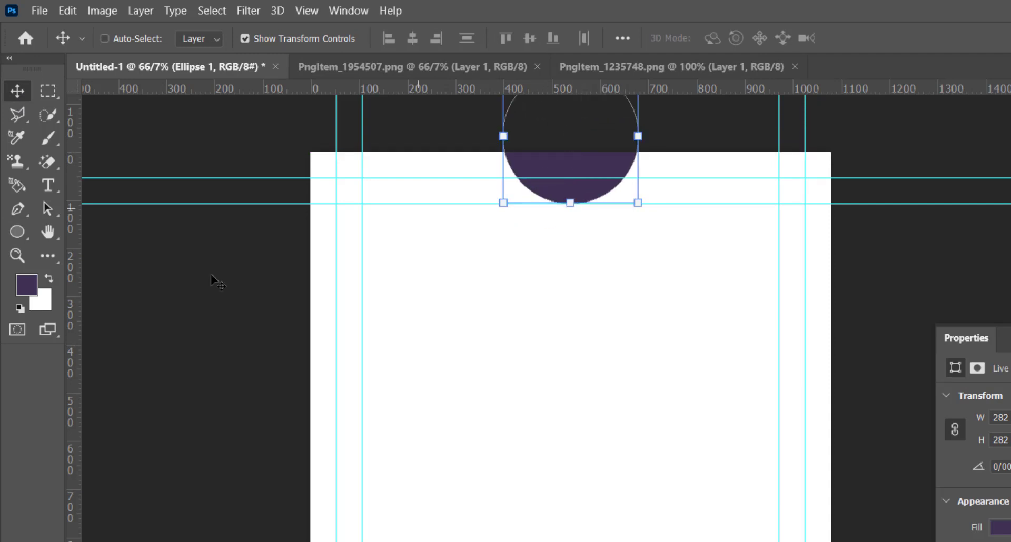
With the Pen tool in Shape mode, draw a dark purple shape filling the canvas's lower half, with a downward-curving upper edge extending past both sides.
key(u)
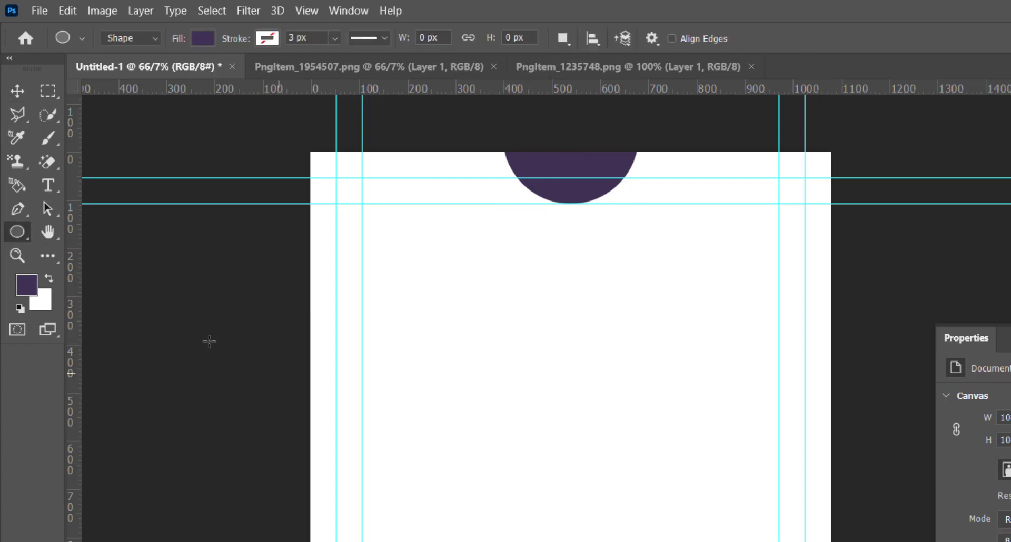
click(13, 211)
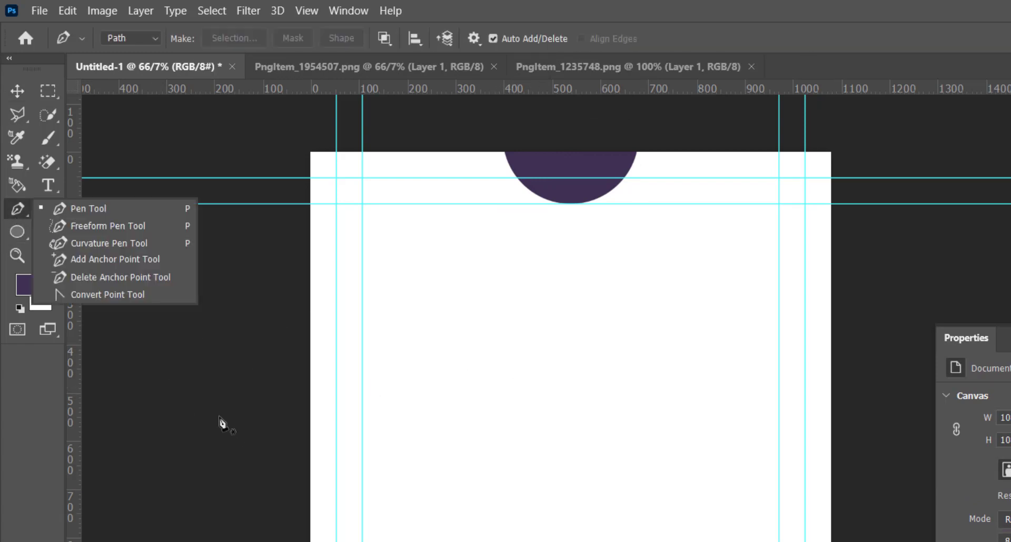
click(149, 38)
click(128, 54)
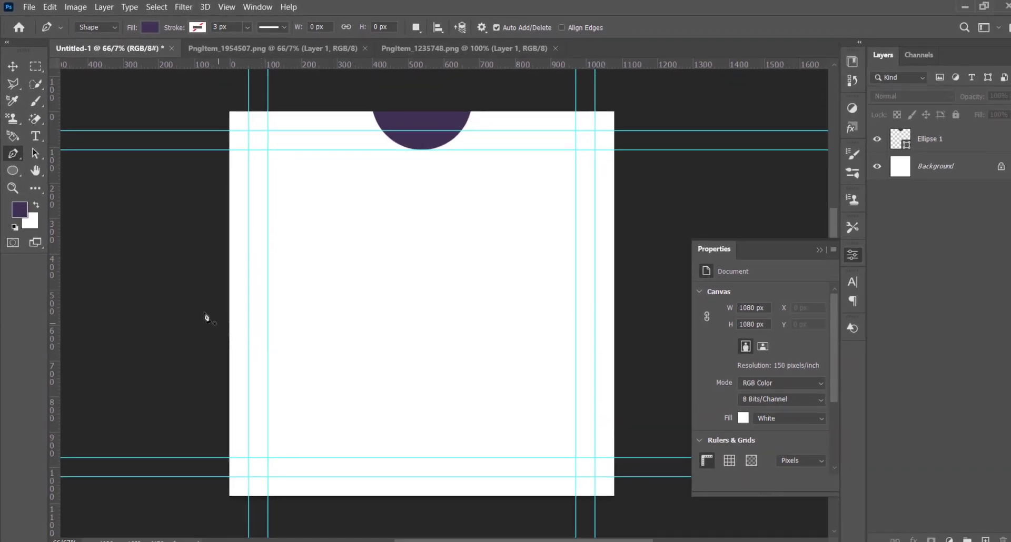
scroll(205, 299, down, 2)
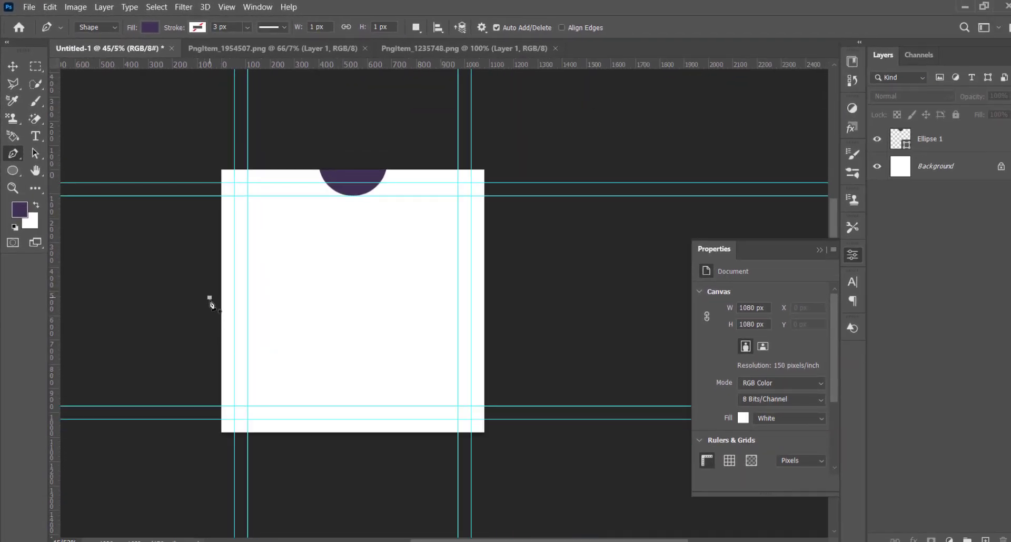
drag(512, 296, 700, 199)
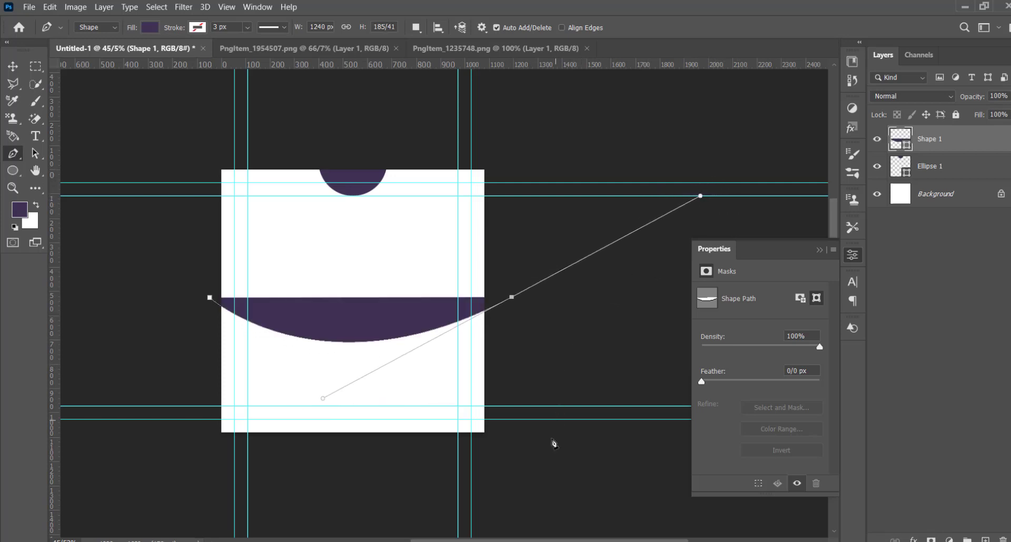
click(555, 468)
click(356, 489)
click(200, 487)
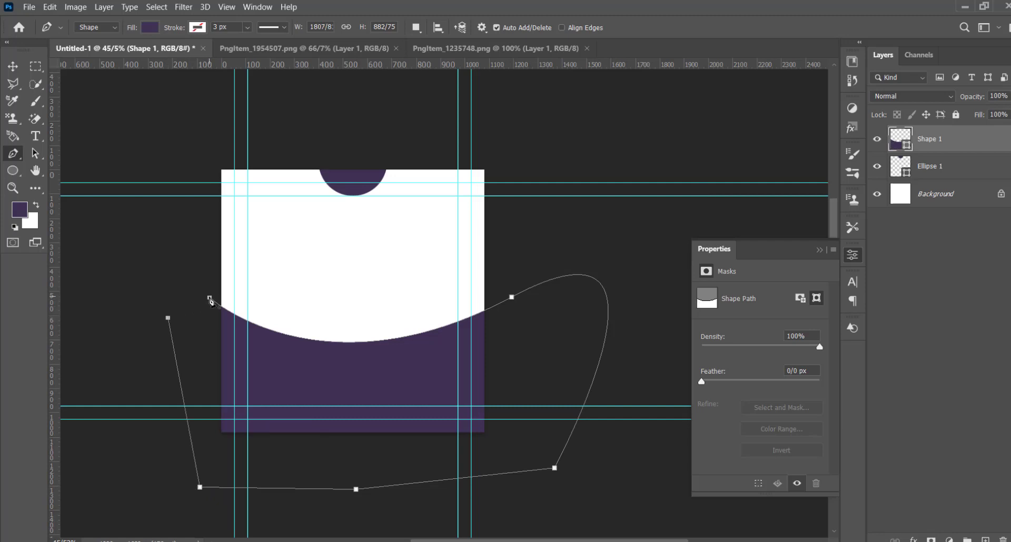
Stretch the curved purple shape slightly upward, to about 103% of its height, and fine-tune its position.
click(13, 68)
mouse_move(388, 275)
mouse_down()
mouse_move(390, 259)
mouse_move(388, 268)
mouse_up()
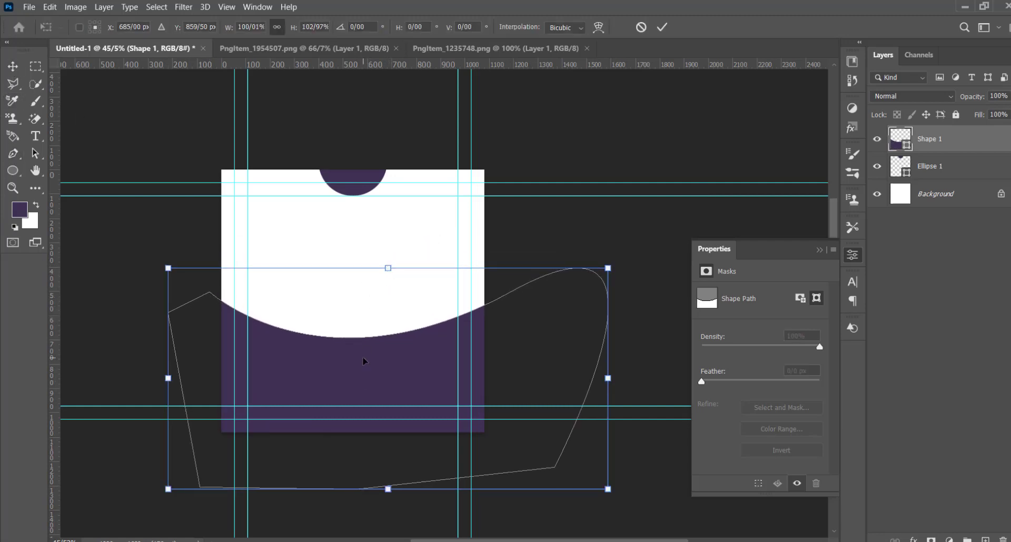
key(Return)
drag(368, 366, 372, 365)
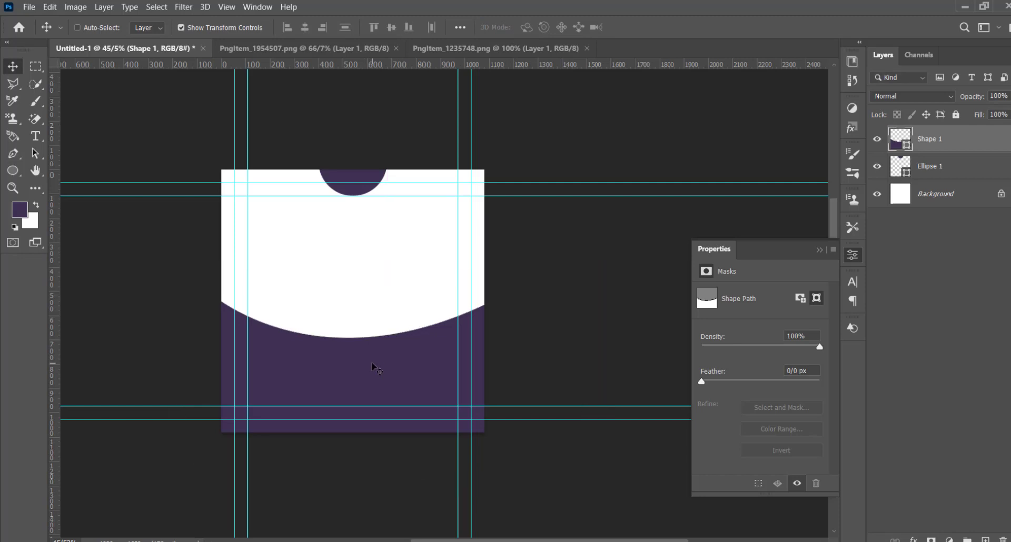
Bring the Black River grape juice bottle into the post, scale it to about 72% and center it standing on the outer bottom guide.
click(303, 48)
drag(421, 311, 186, 54)
drag(346, 316, 346, 316)
scroll(353, 310, up, 5)
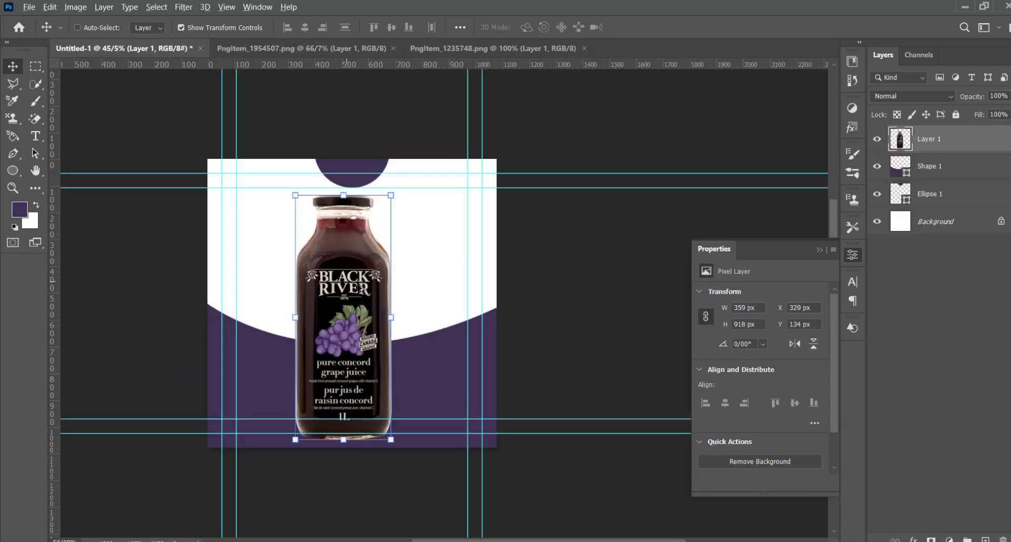
drag(507, 135, 465, 241)
drag(427, 289, 460, 282)
scroll(459, 281, down, 1)
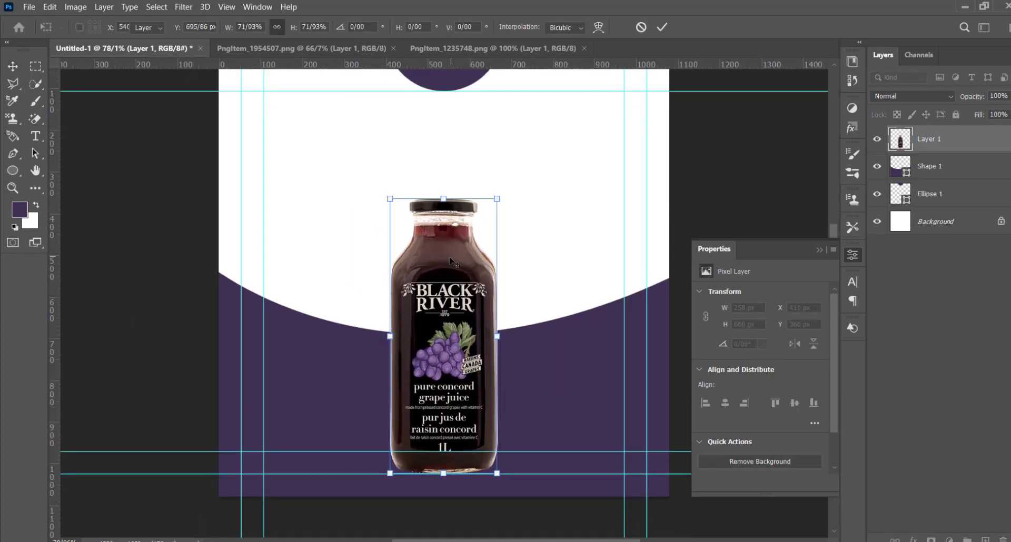
key(Return)
On a new layer, paint one soft black brush dab over the bottle at 100% opacity and 100% flow.
click(984, 540)
click(36, 100)
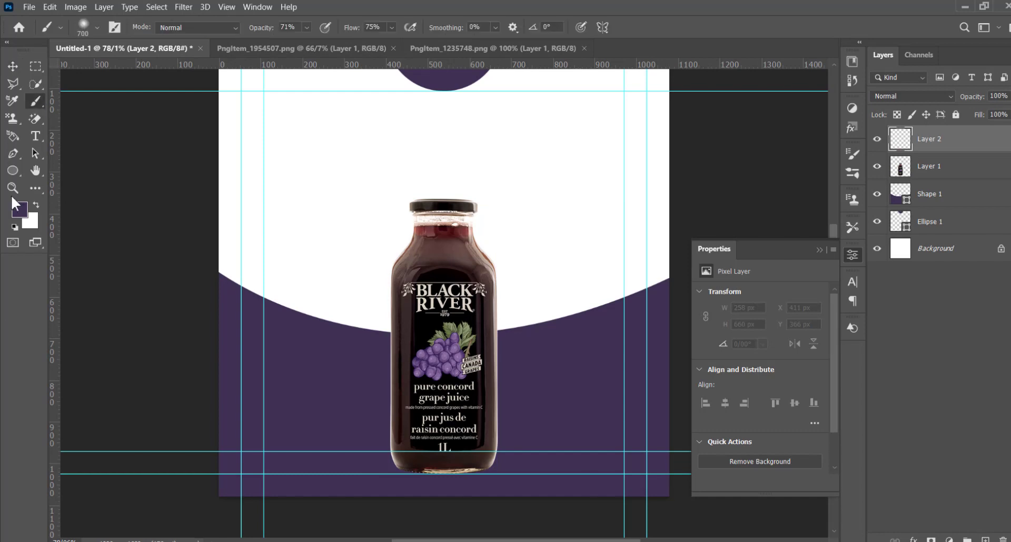
click(14, 226)
drag(354, 29, 367, 29)
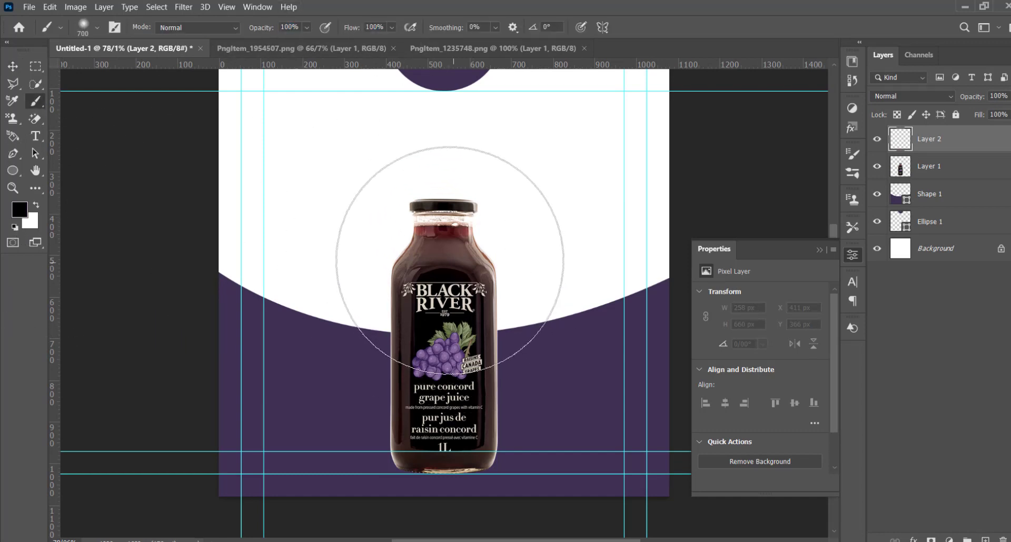
click(445, 257)
Flatten the black dab to about 1080 × 98 px and place it under the bottle's base as a shadow.
click(20, 68)
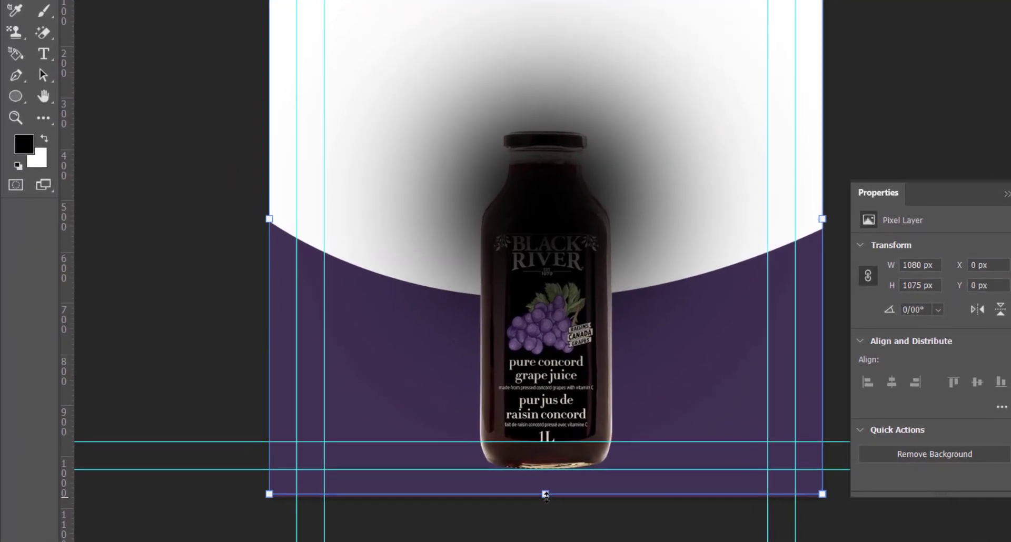
mouse_move(545, 495)
mouse_down()
mouse_move(564, 18)
mouse_move(589, 489)
mouse_move(609, 442)
mouse_up()
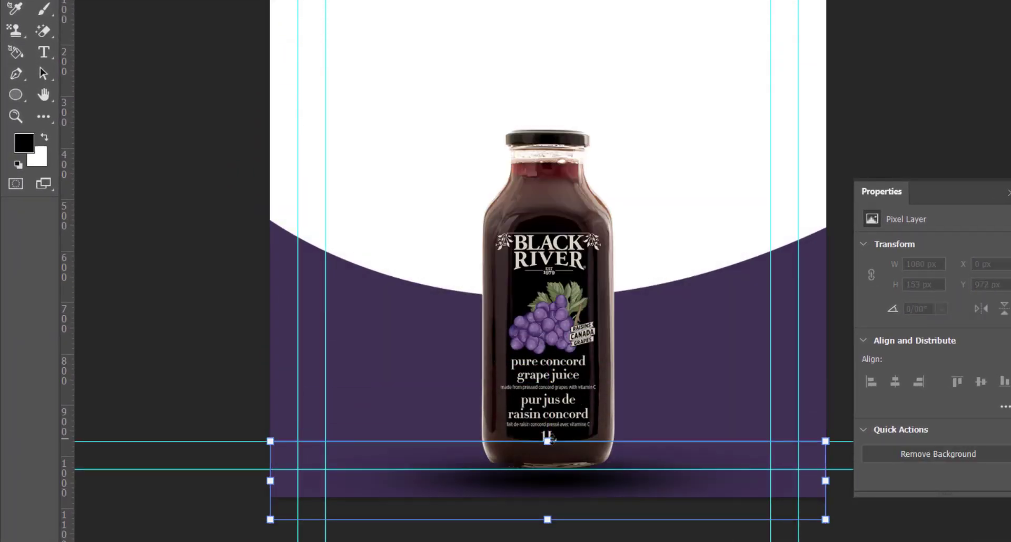
drag(548, 440, 562, 474)
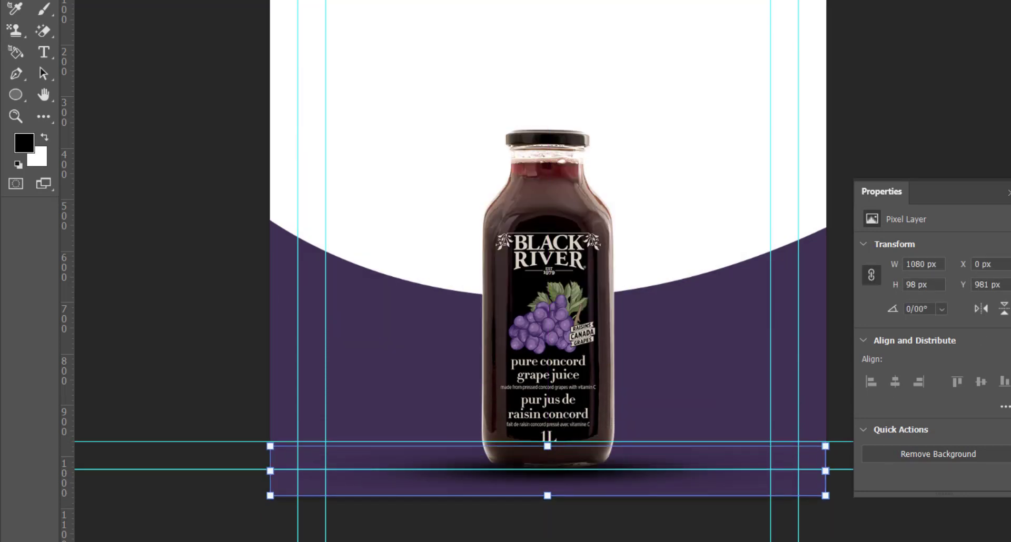
key(Return)
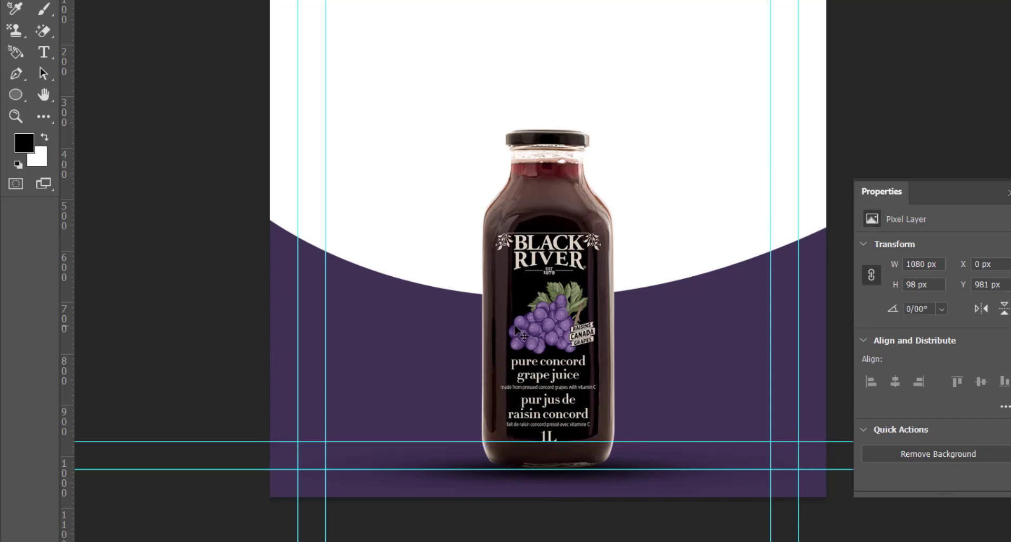
key(ctrl+t)
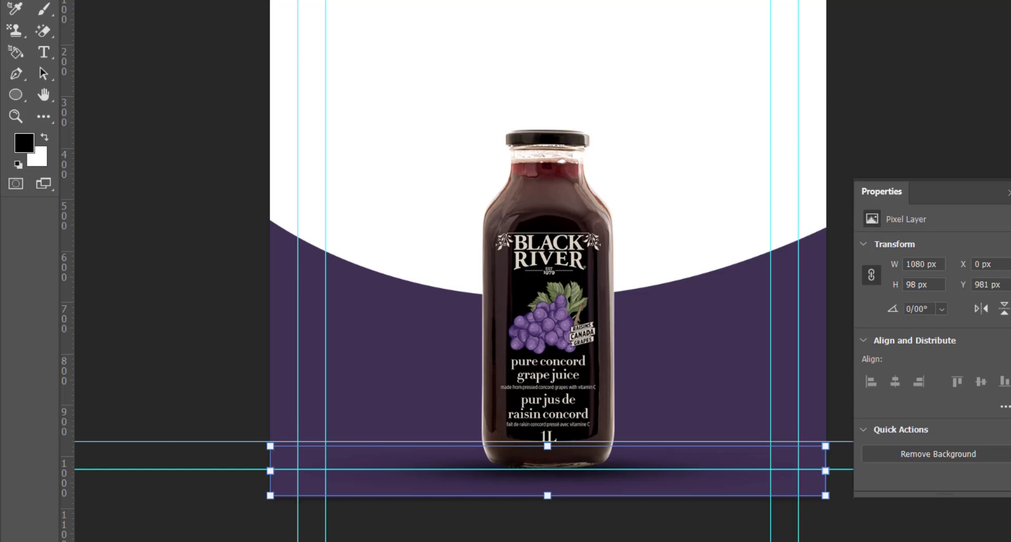
Bring the grapes image into the post, shrink it to about 431 × 333 px and place it at the bottle's lower left.
key(ctrl+Tab)
key(ctrl+Tab)
key(ctrl+Tab)
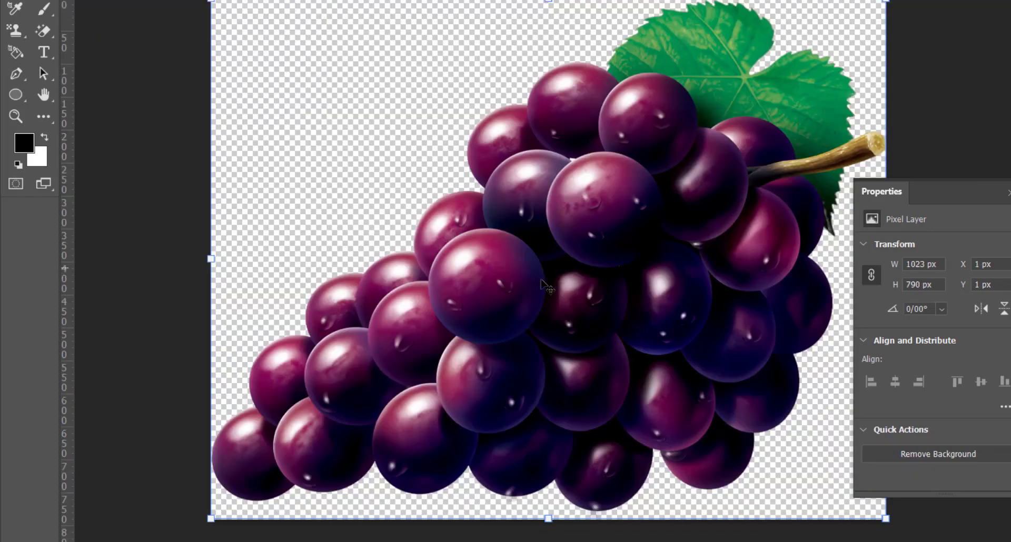
drag(546, 287, 402, 355)
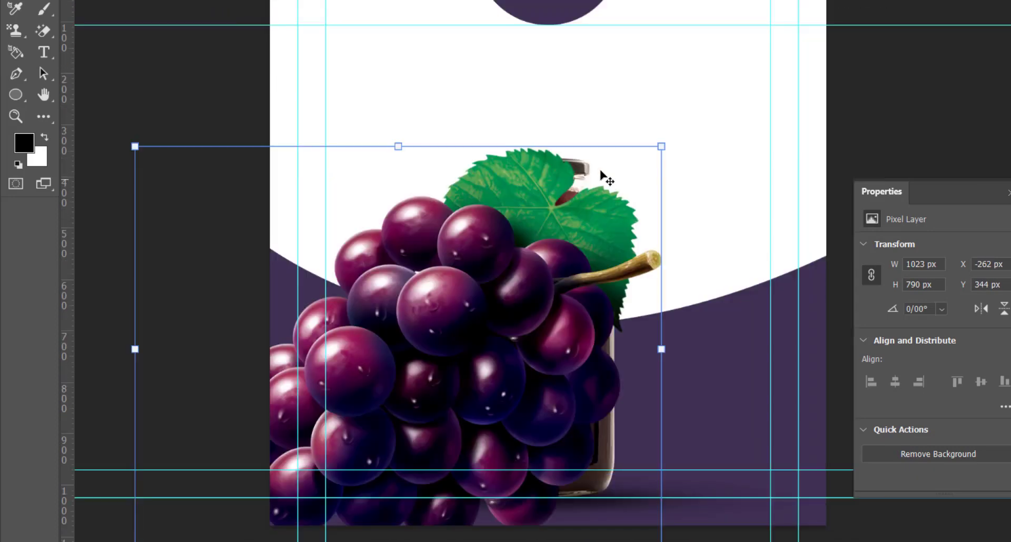
drag(662, 147, 352, 399)
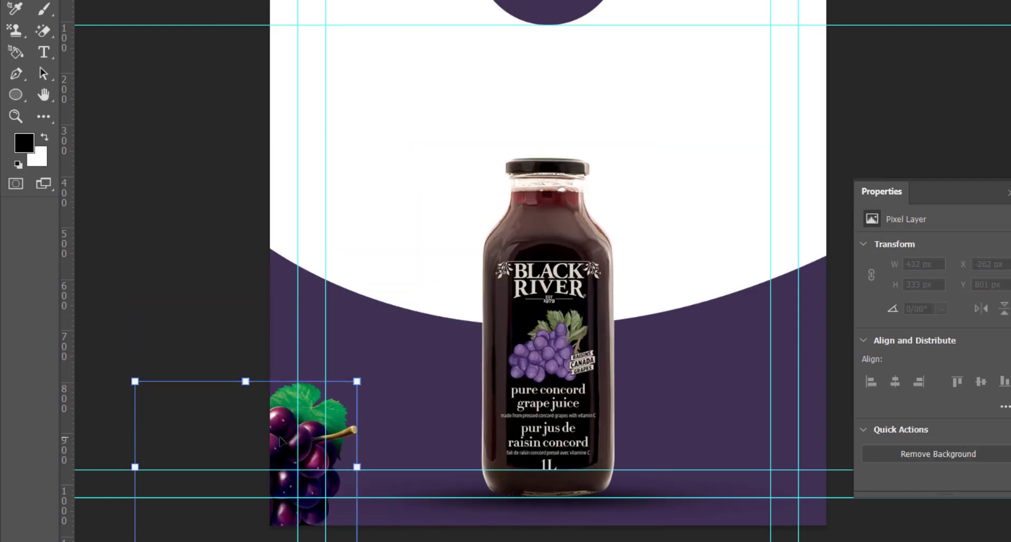
drag(280, 441, 477, 405)
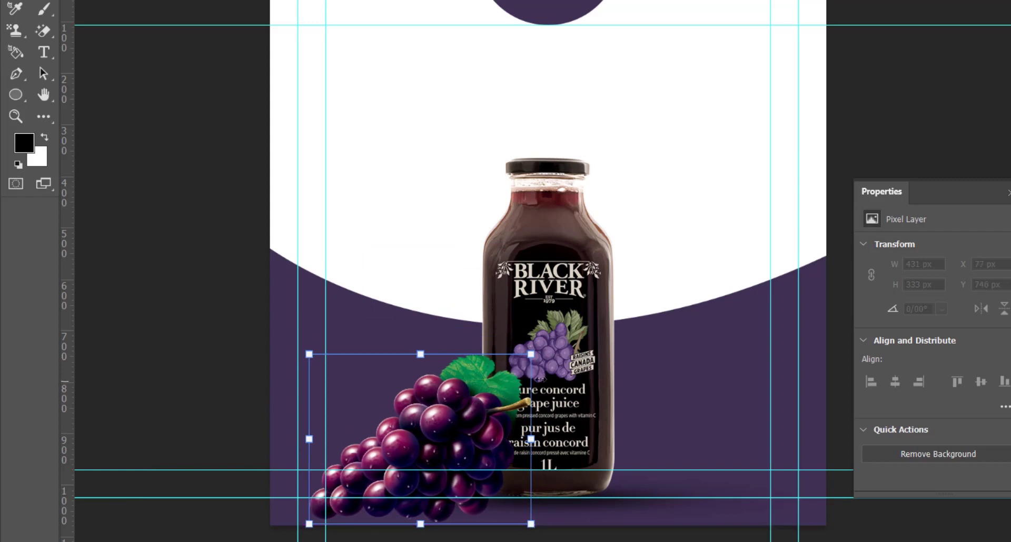
Tilt the grapes slightly counterclockwise to about 375 × 343 px overall and nudge them up against the bottle's left edge.
drag(545, 371, 488, 398)
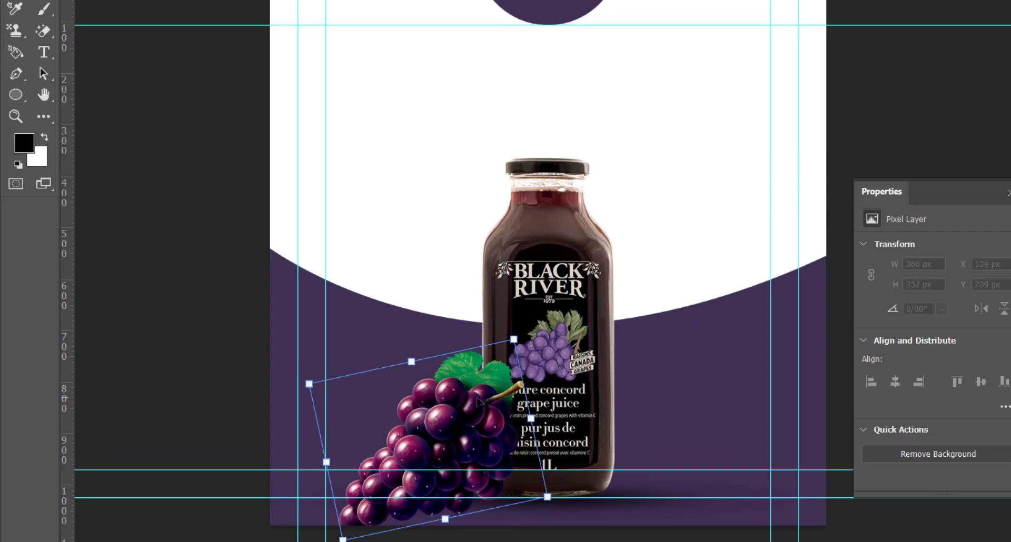
key(Return)
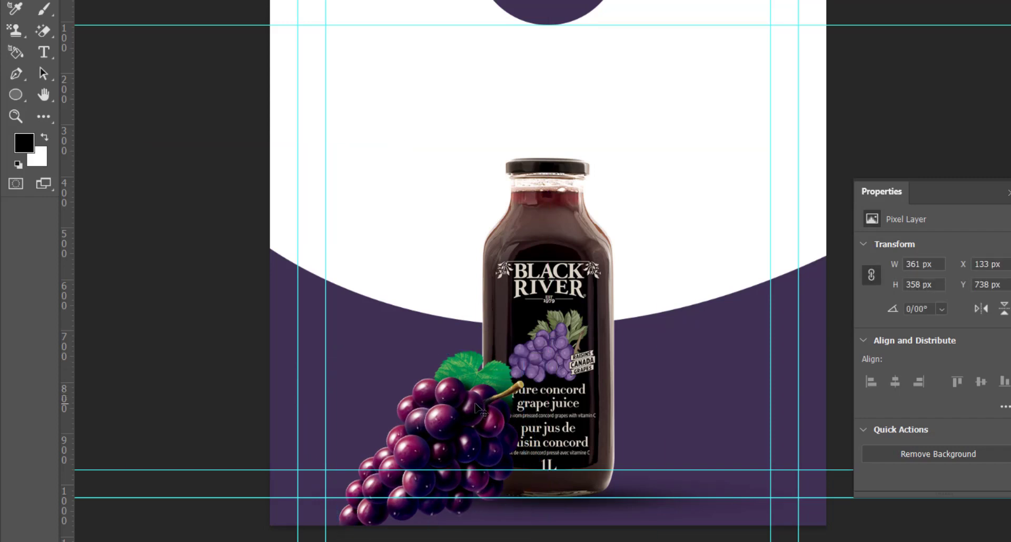
key(ctrl+t)
drag(531, 401, 523, 382)
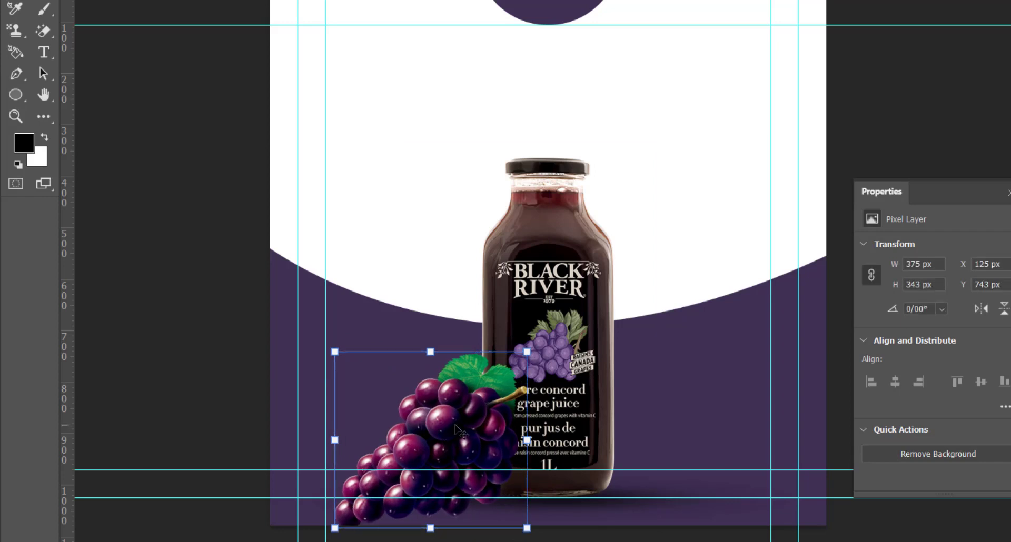
key(Return)
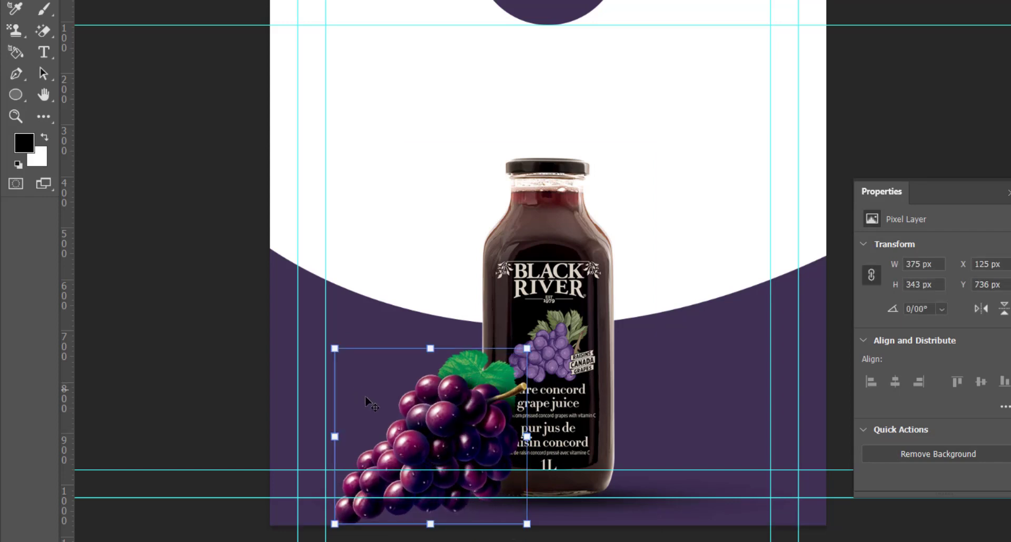
Paint another soft black dab on its own layer, flatten it to about 581 × 76 px and position it beneath the grapes as a shadow.
click(43, 9)
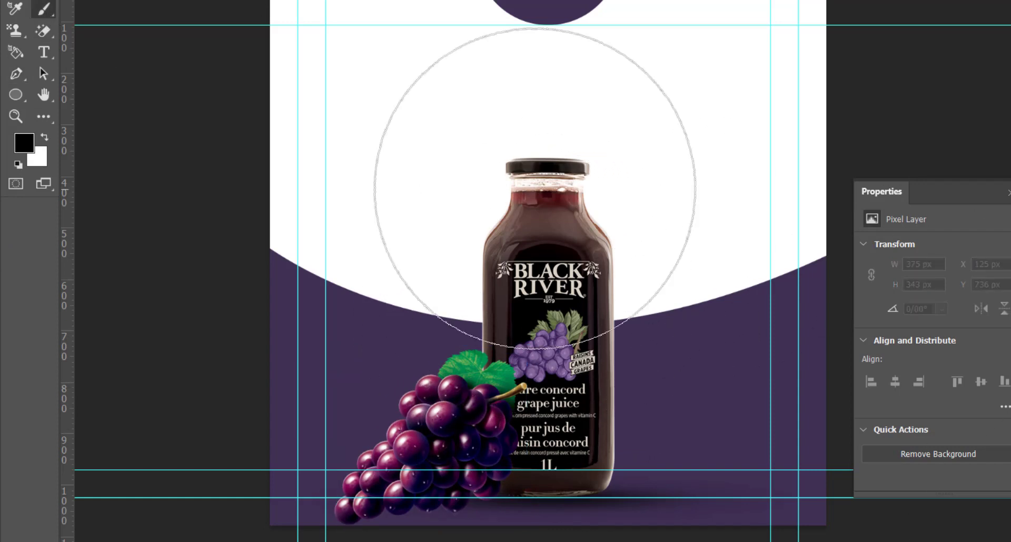
click(547, 158)
key(v)
mouse_move(566, 153)
mouse_down()
mouse_move(482, 161)
mouse_move(469, 475)
mouse_move(501, 136)
mouse_move(482, 129)
mouse_move(482, 221)
mouse_up()
drag(486, 258, 476, 520)
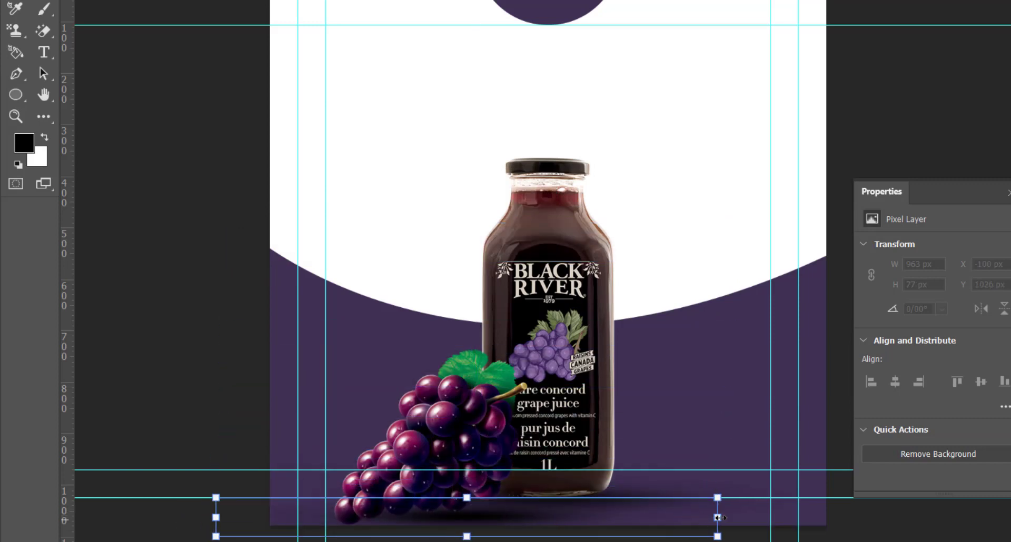
drag(720, 518, 397, 521)
drag(356, 520, 465, 513)
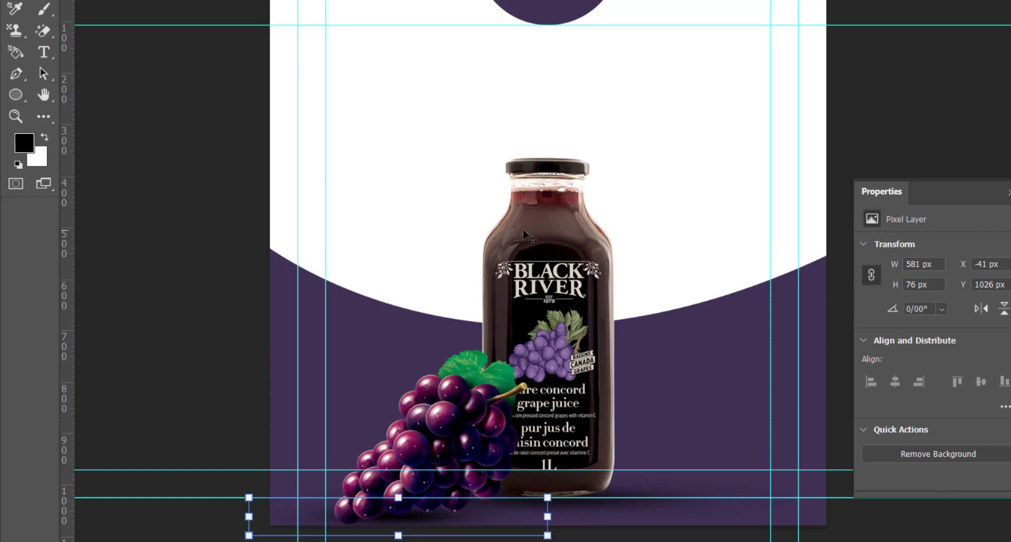
Set the text color to the dark purple #3f3154 sampled from the curved shape.
click(44, 55)
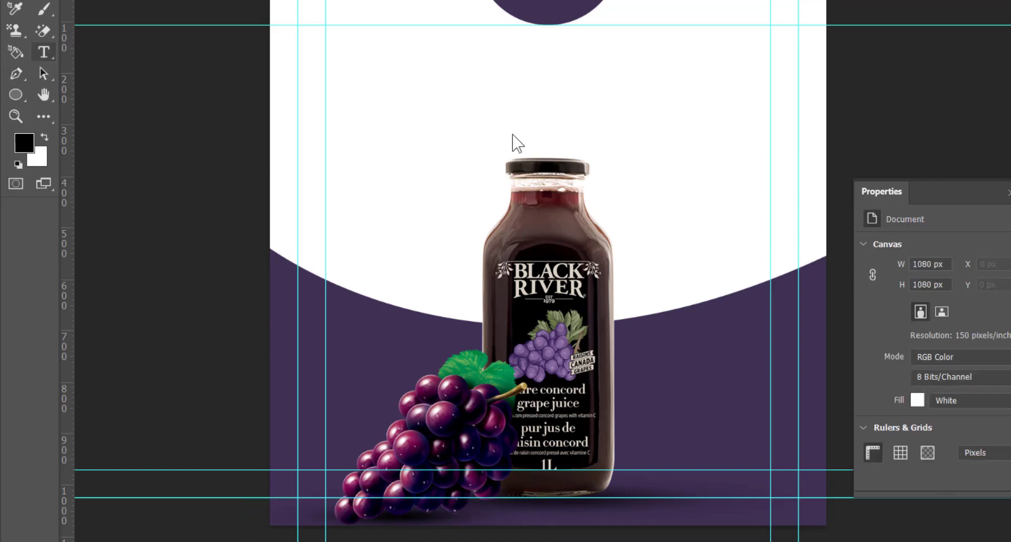
click(875, 274)
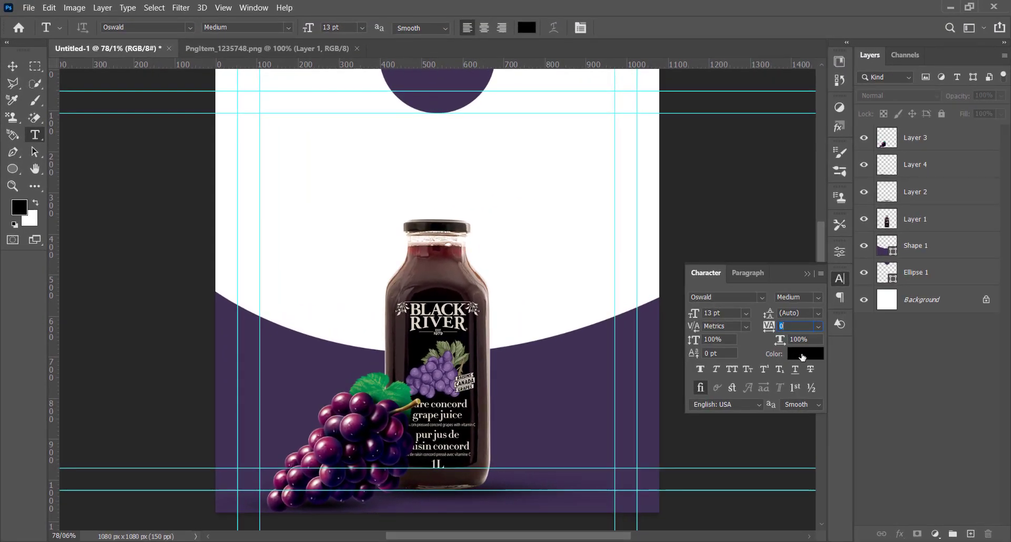
click(803, 358)
click(315, 385)
click(926, 214)
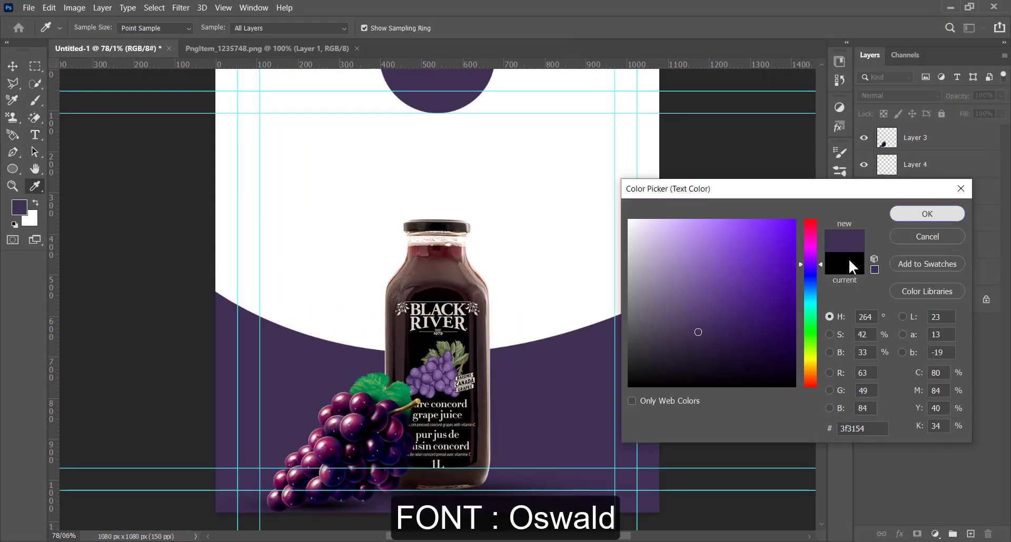
Add the headline FRESH JUICE just above the bottle in Oswald Medium at 54 pt.
click(365, 226)
click(720, 313)
text(54)
key(Return)
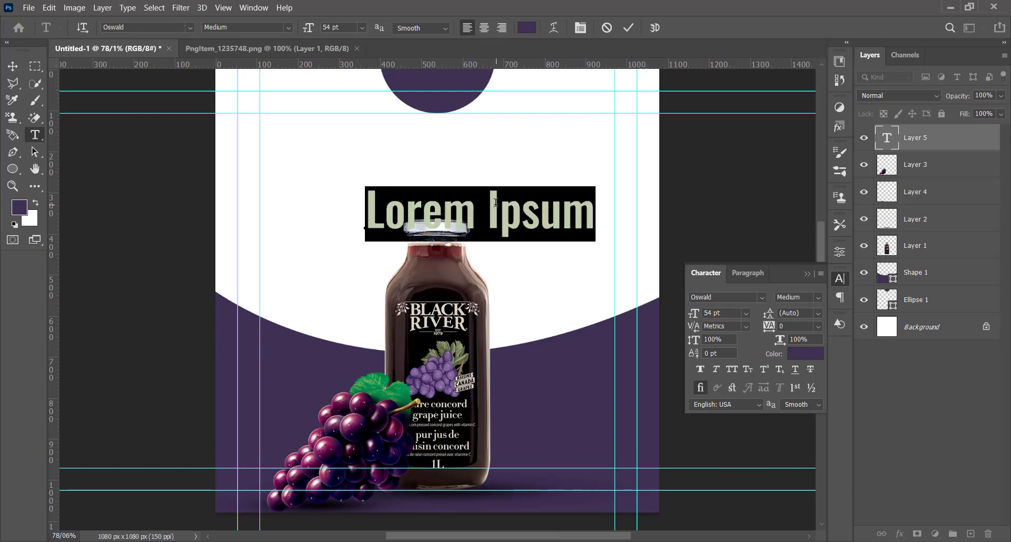
text(FRE)
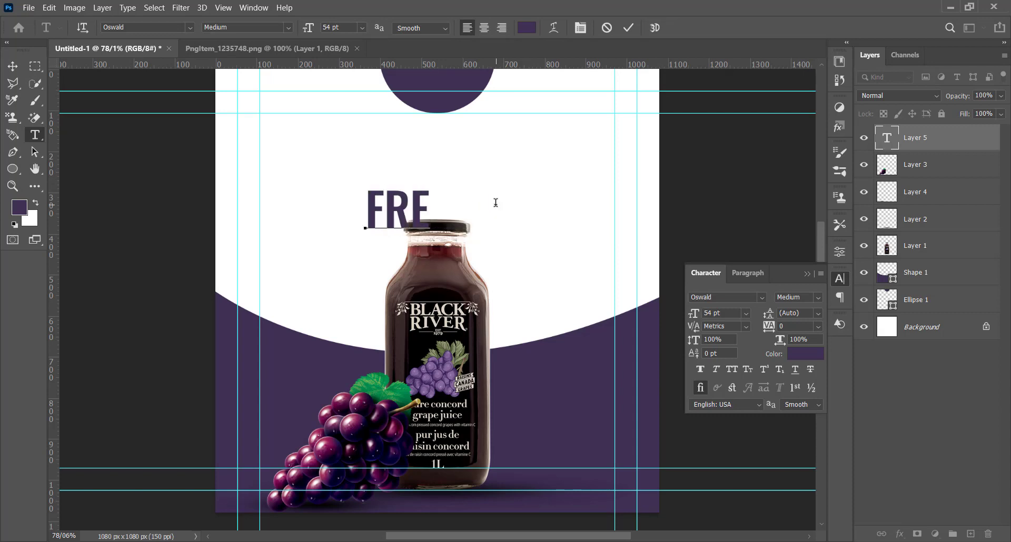
text(SH)
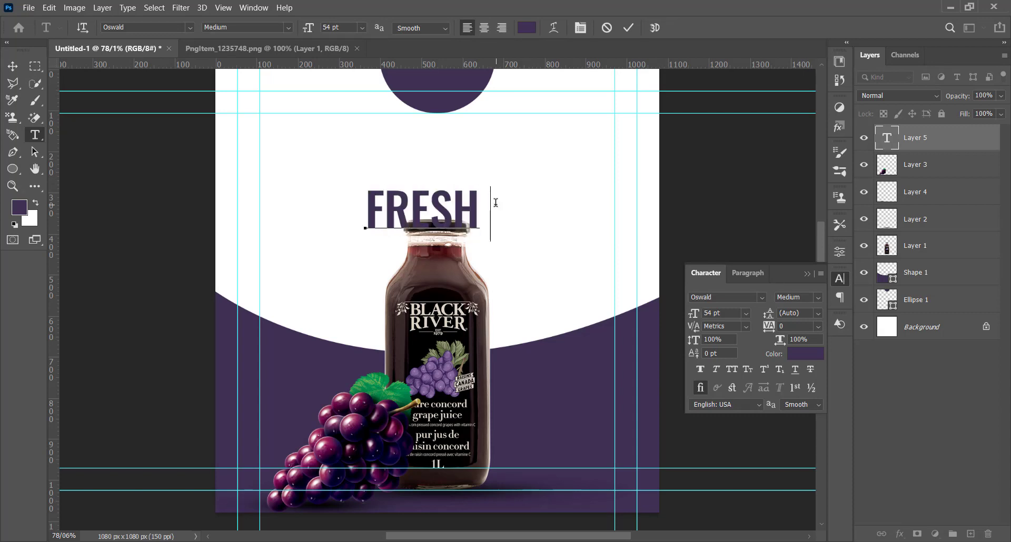
text( J)
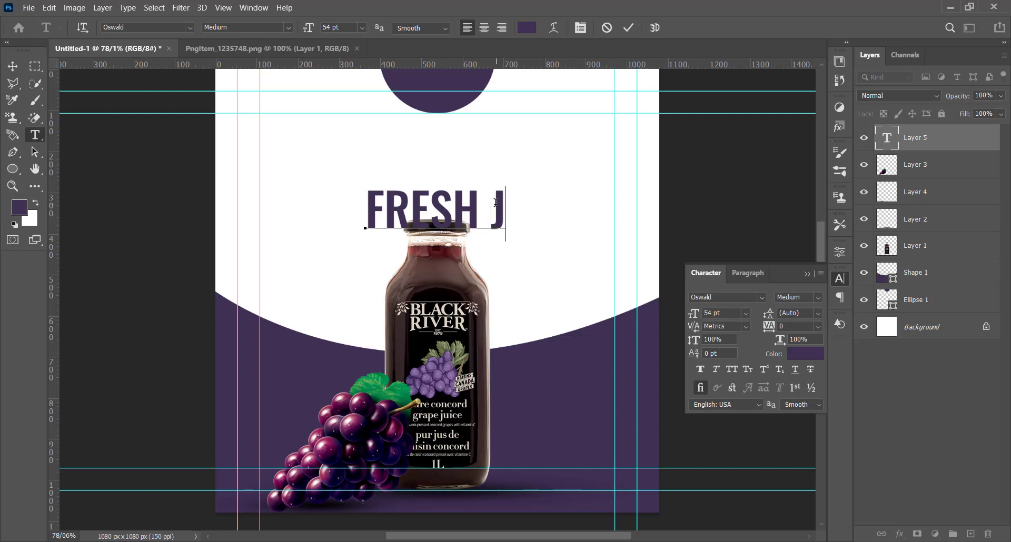
text(UICE)
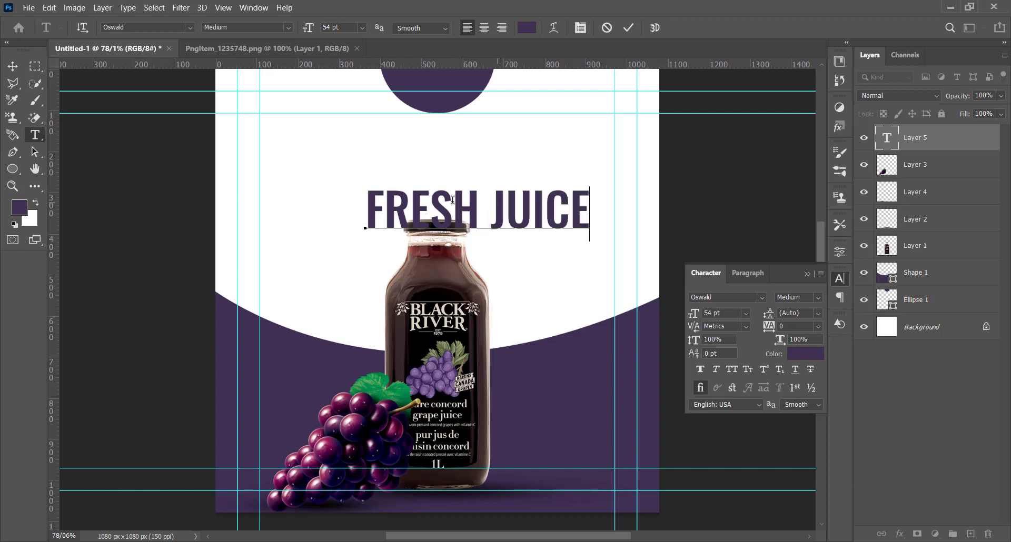
key(ctrl+Return)
Scale the FRESH JUICE headline up proportionally to about 130% (about 70 pt) and move it across the bottle's neck.
drag(545, 205, 615, 180)
click(550, 197)
key(Return)
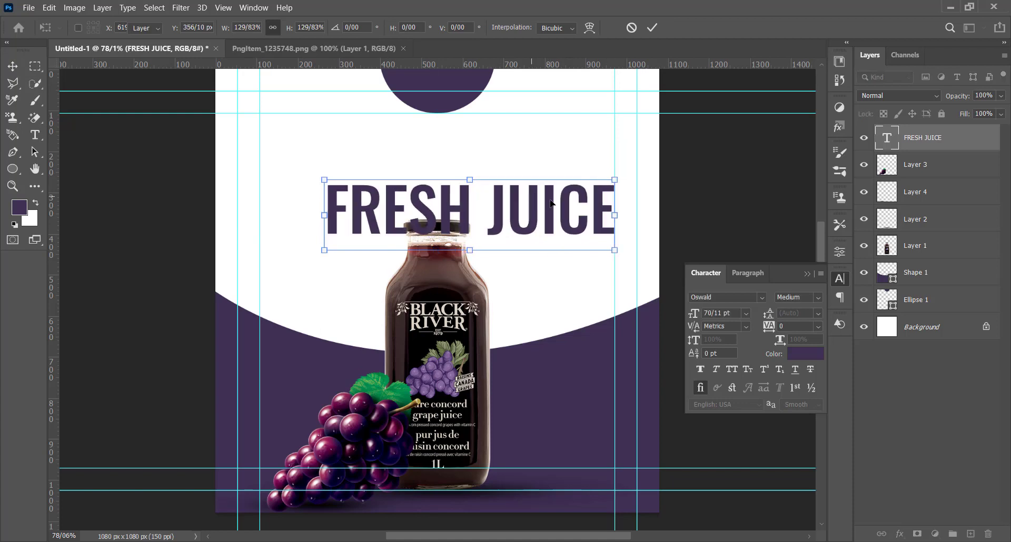
drag(553, 205, 504, 235)
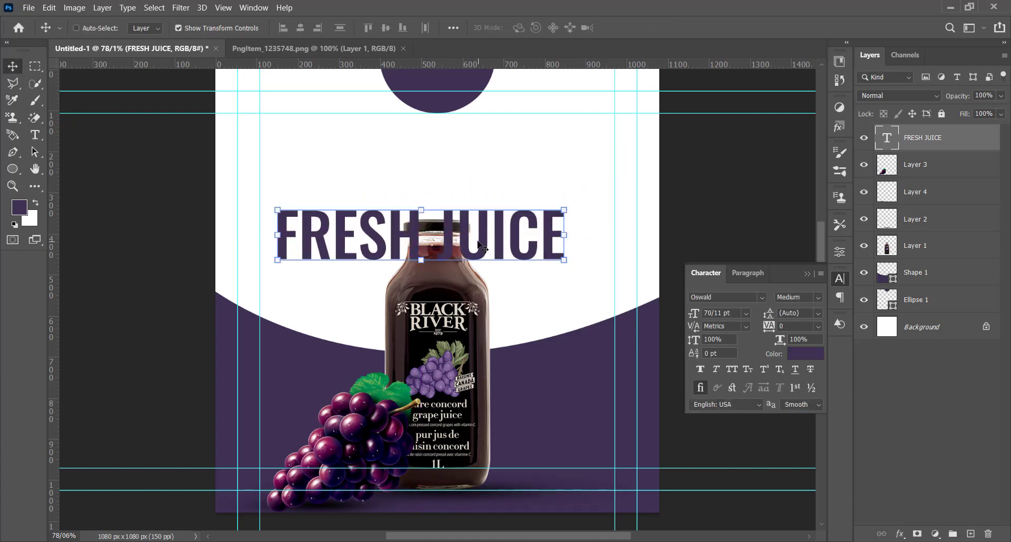
Change the headline wording to FRESH & FRUITY.
double_click(480, 246)
double_click(481, 246)
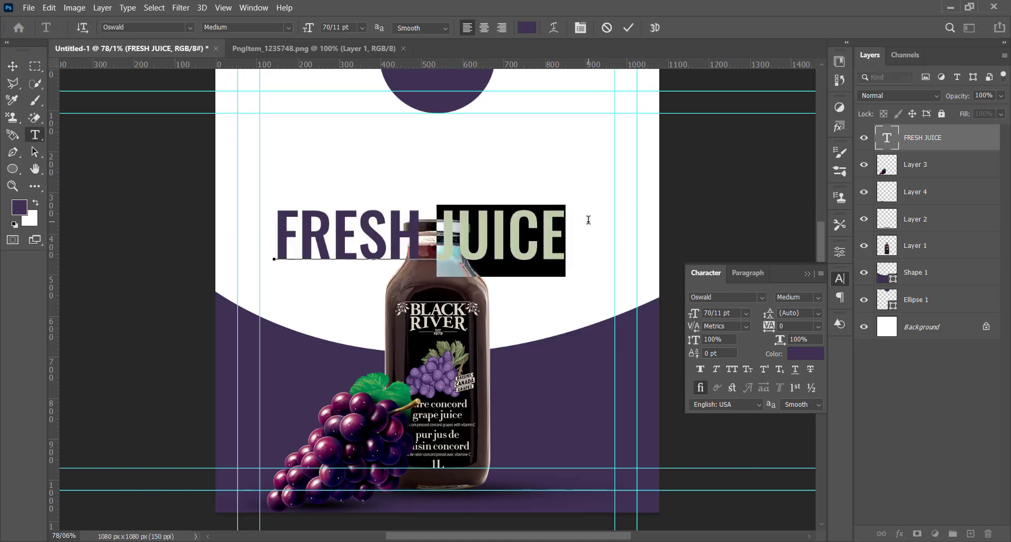
text(F)
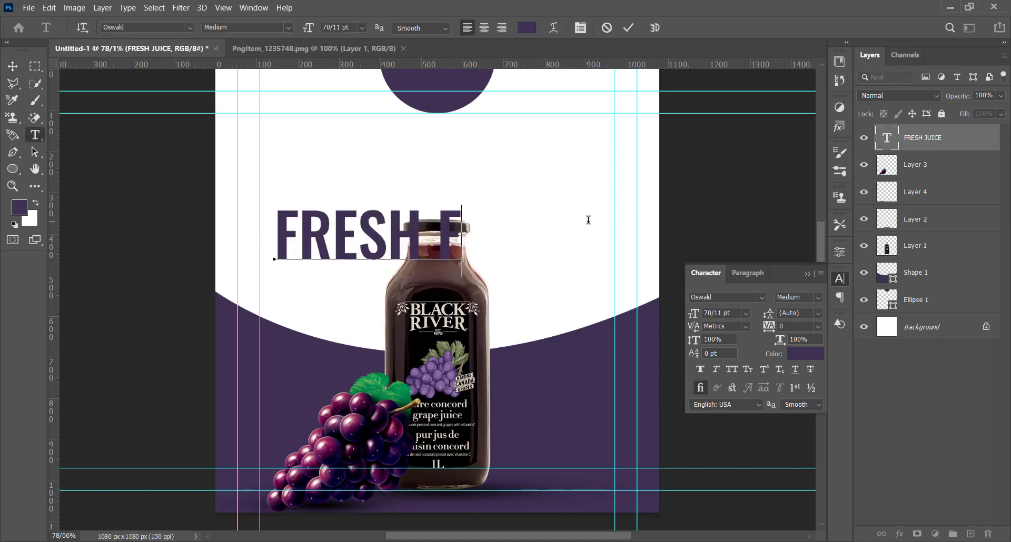
text(RUITY)
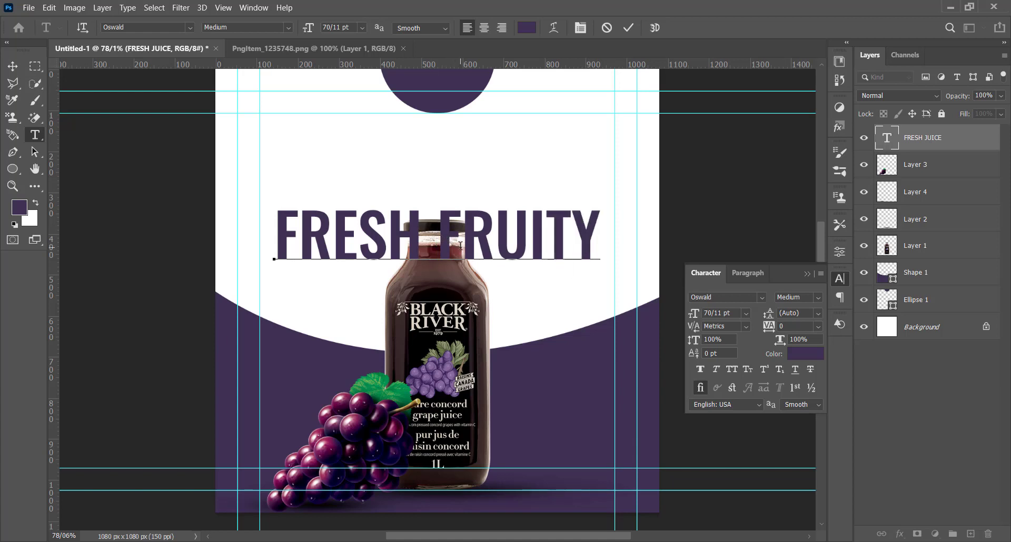
text(&)
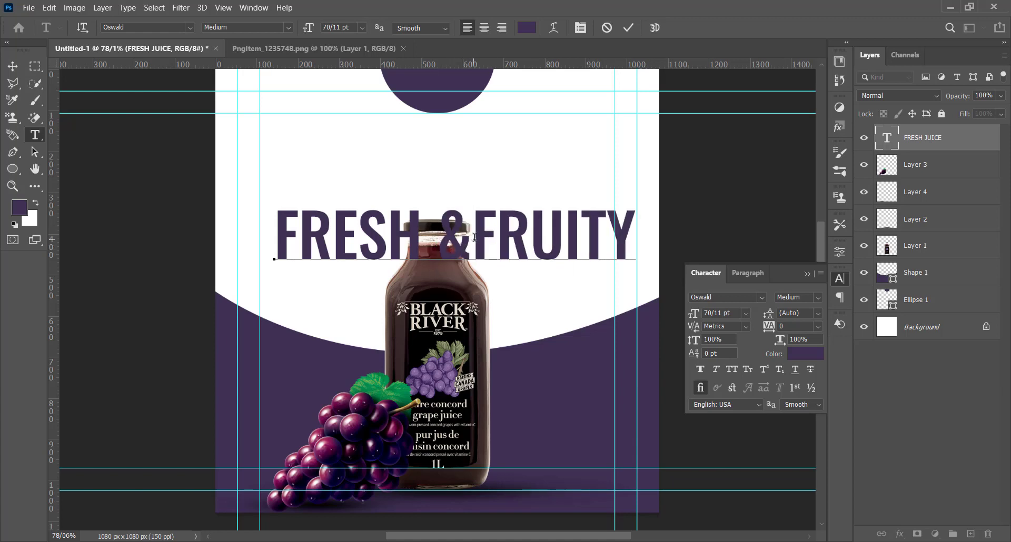
click(12, 66)
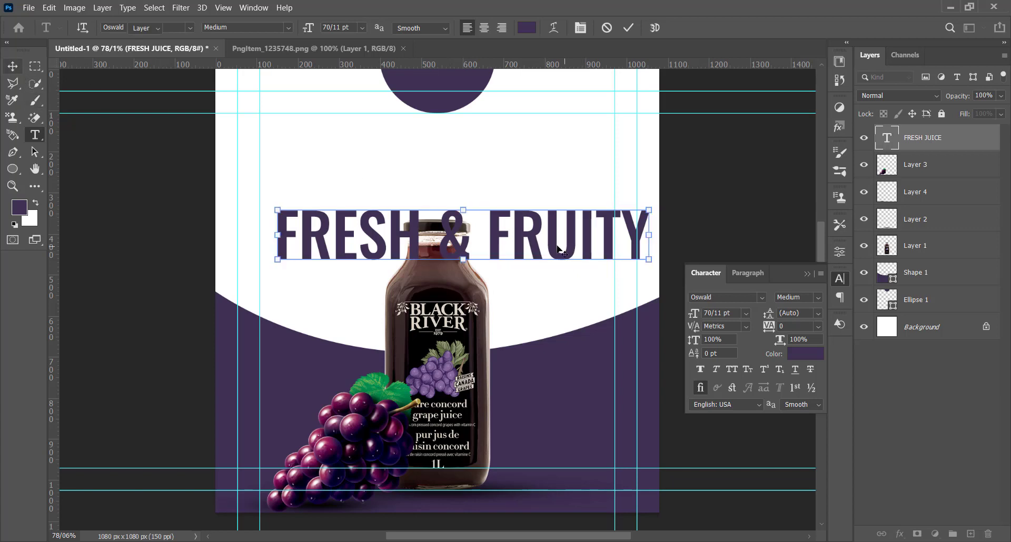
Shift the headline to start at the inner vertical guide and move its layer directly beneath the bottle's layer.
mouse_move(570, 247)
mouse_down()
mouse_move(545, 247)
mouse_move(553, 248)
mouse_up()
drag(915, 140, 932, 250)
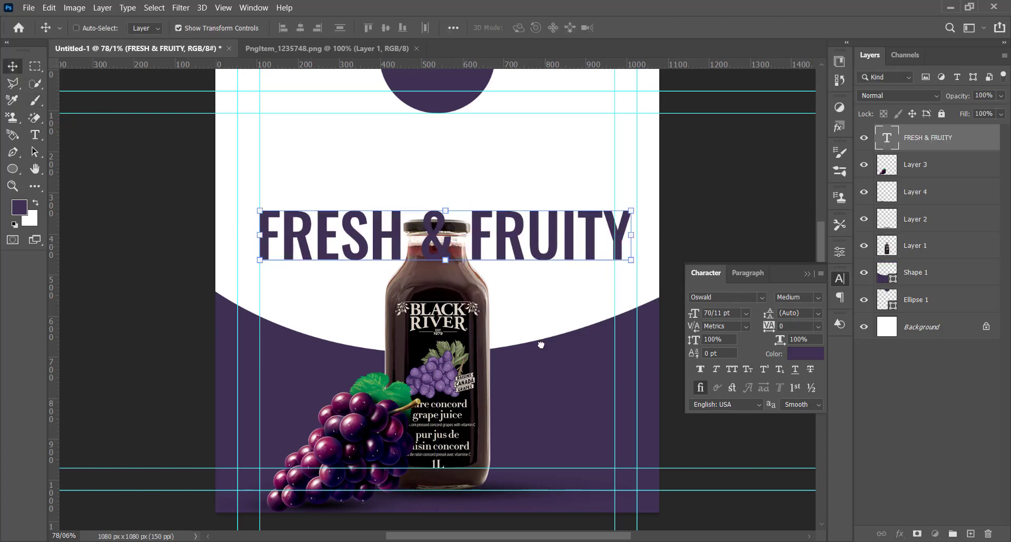
mouse_move(511, 251)
mouse_down()
mouse_move(512, 202)
mouse_move(511, 244)
mouse_up()
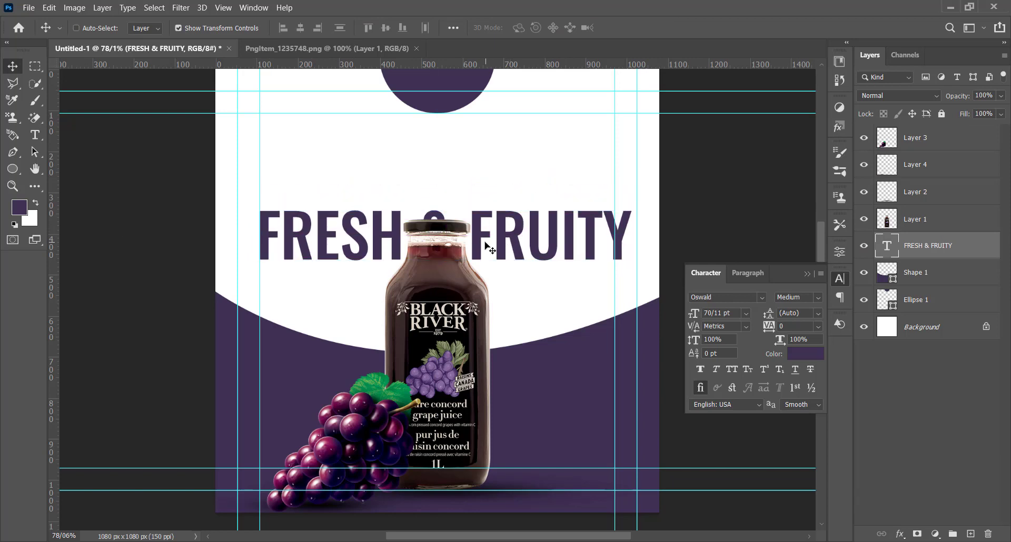
Delete the ampersand from the headline and shift the FRESH FRUITY text slightly to the right.
double_click(447, 224)
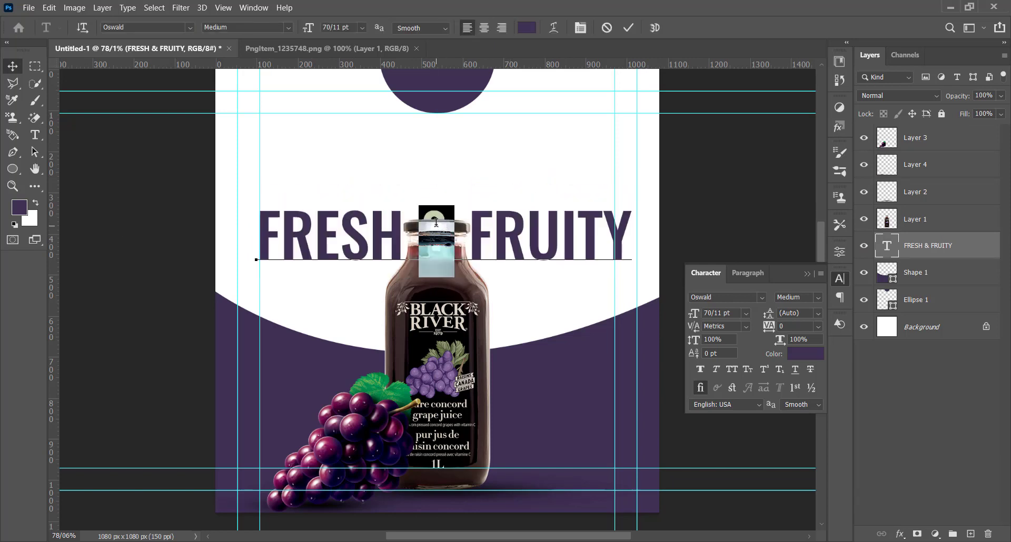
key(BackSpace)
key(BackSpace)
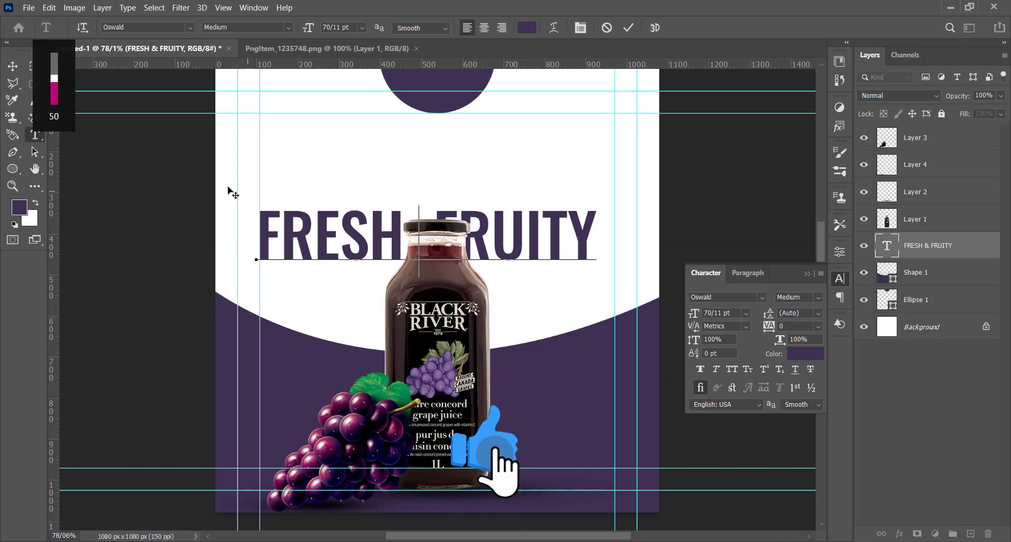
click(13, 67)
drag(419, 232, 424, 232)
click(600, 209)
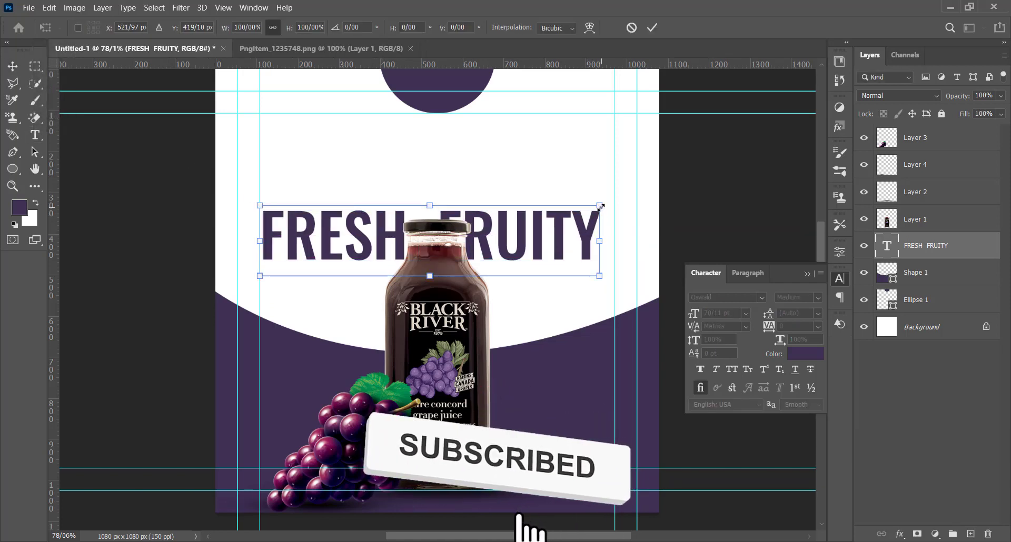
key(Return)
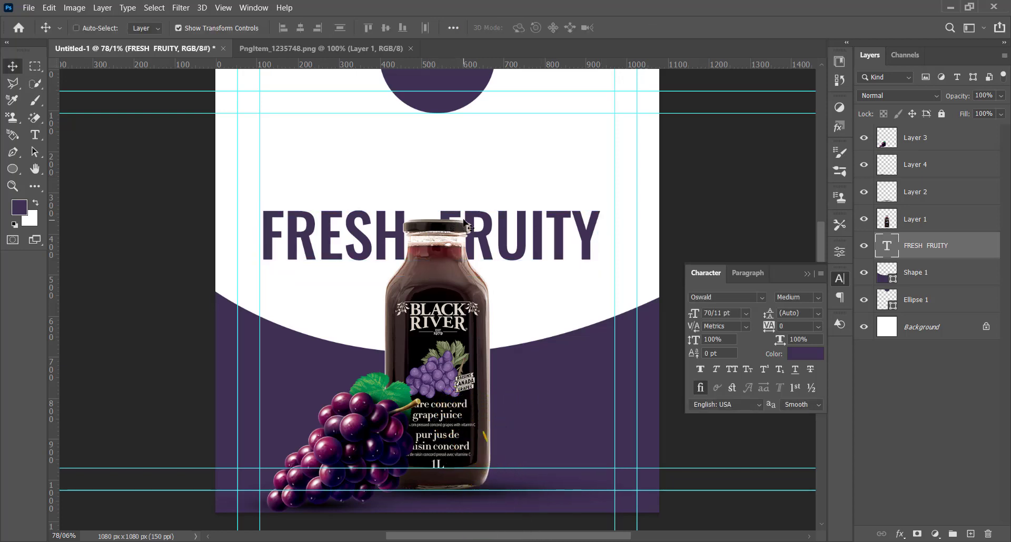
Widen the gap between FRESH and FRUITY with extra spaces so the words clear the bottle cap.
double_click(430, 220)
click(429, 219)
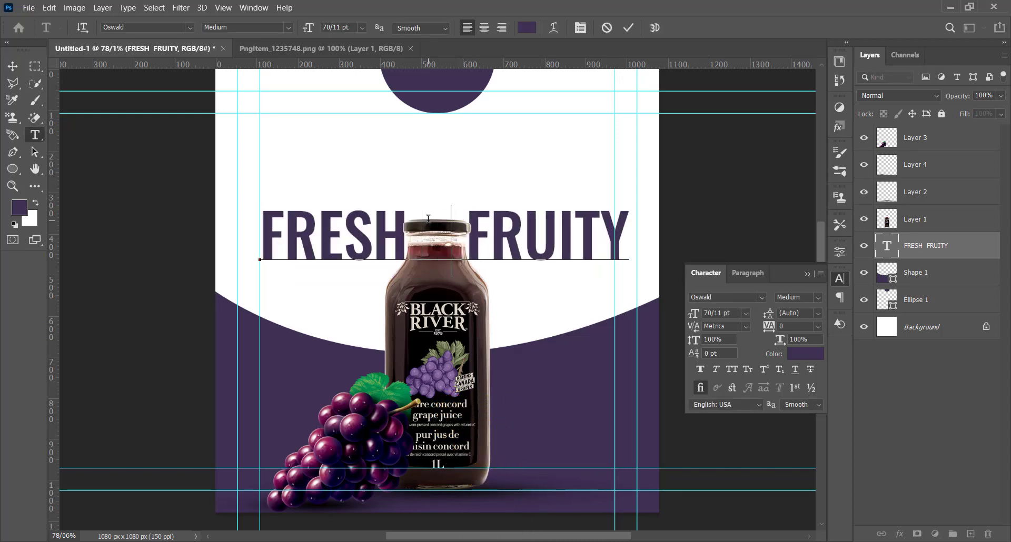
click(14, 66)
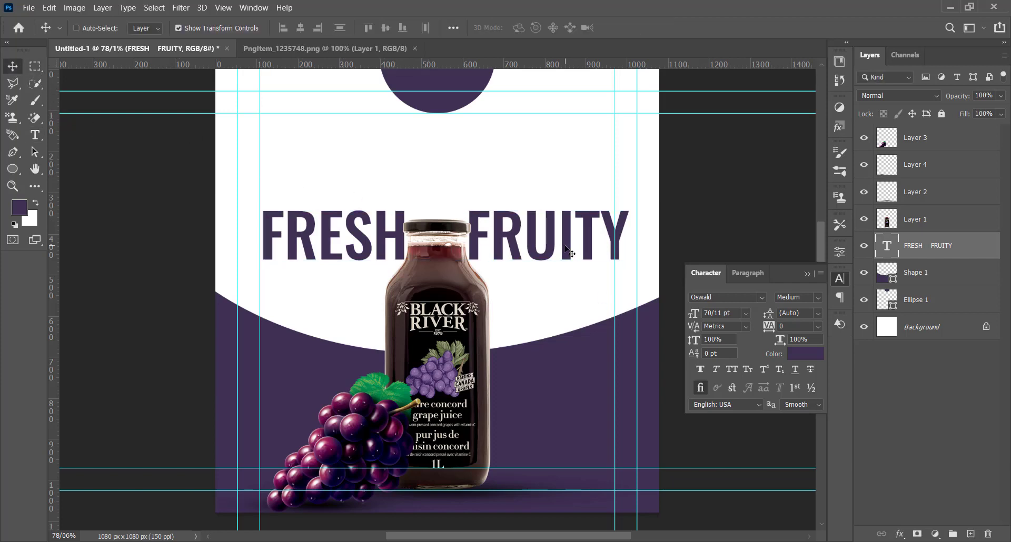
Fine-tune the headline's position so FRESH and FRUITY sit evenly on both sides of the bottle between the inner guides.
drag(566, 252, 560, 247)
key(Down)
key(Down)
key(Down)
key(Down)
key(Down)
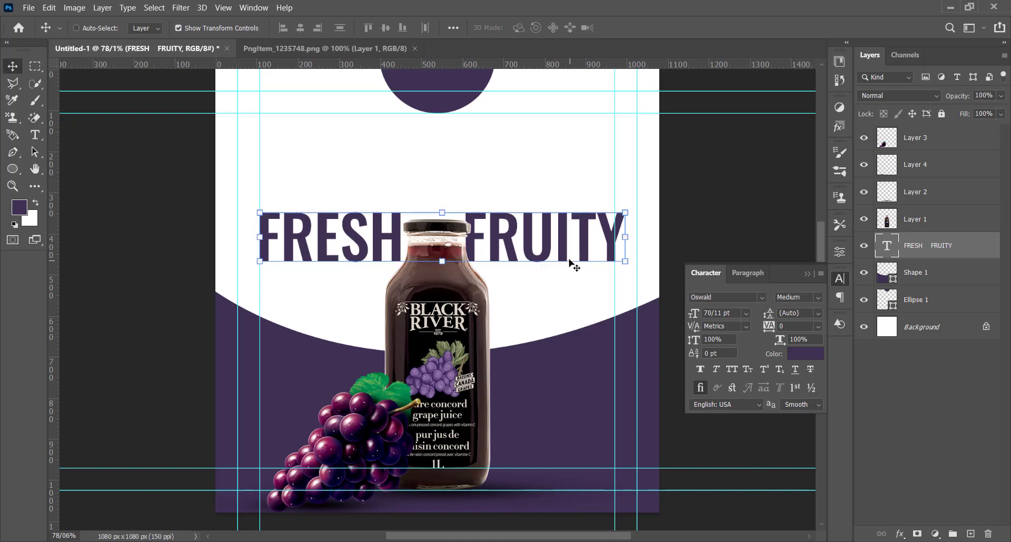
key(Right)
key(Right)
key(Right)
key(Right)
key(Right)
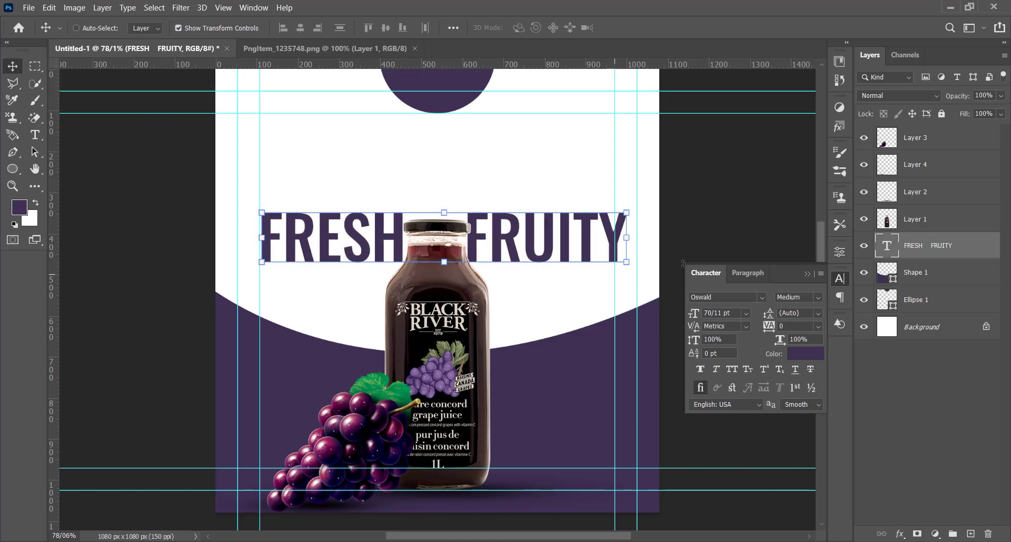
Draw a dark purple rounded rectangle of about 310 × 65 px above the headline as a button shape.
drag(12, 169, 79, 181)
drag(368, 147, 450, 178)
click(13, 66)
key(Return)
click(862, 390)
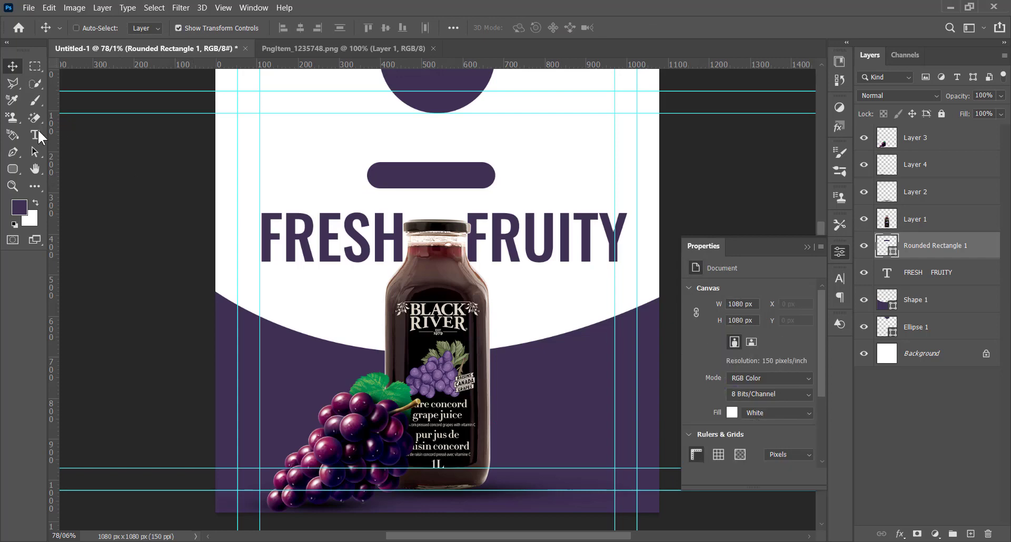
Set the text color to white #ffffff, sampled from the post's background.
click(35, 134)
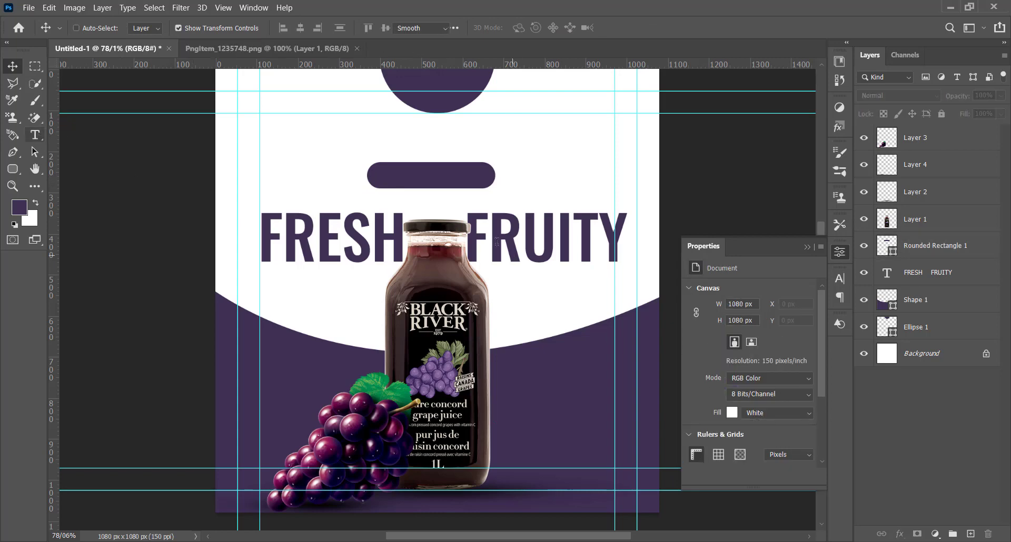
click(840, 282)
click(800, 355)
click(583, 171)
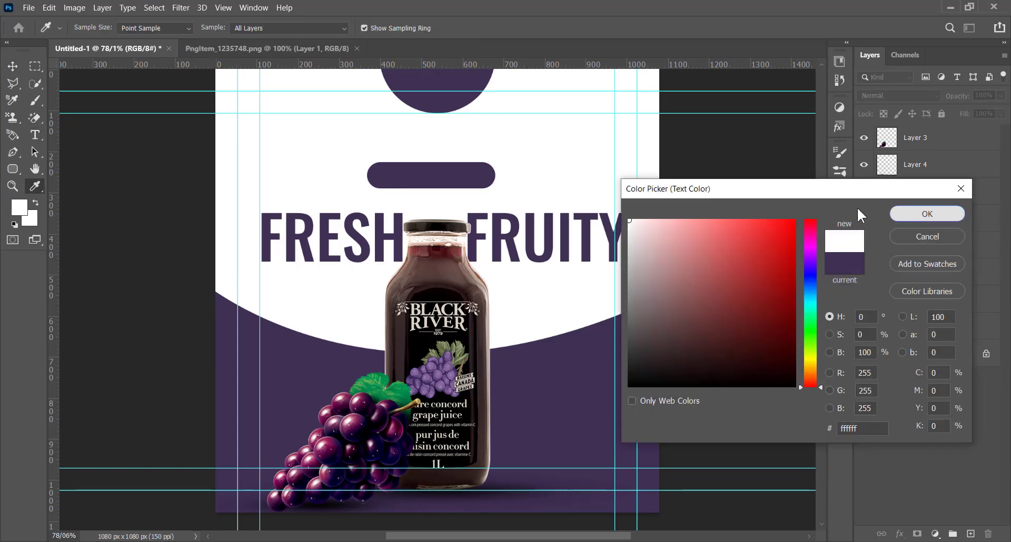
click(928, 214)
Add the label "Order Now" in SG Kara Regular at 19 pt and center it on the rounded rectangle.
click(427, 176)
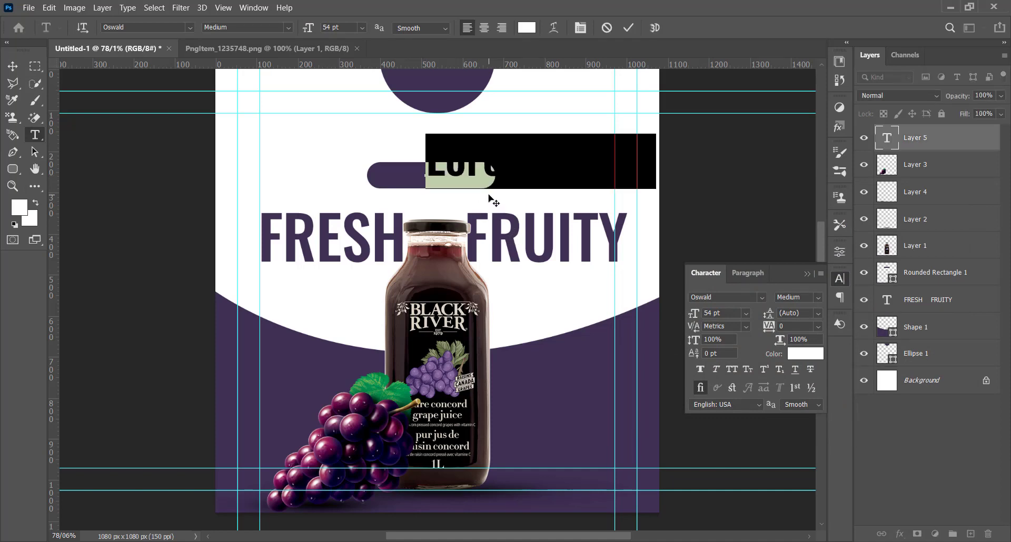
mouse_move(694, 313)
mouse_down()
mouse_move(669, 316)
mouse_move(688, 319)
mouse_up()
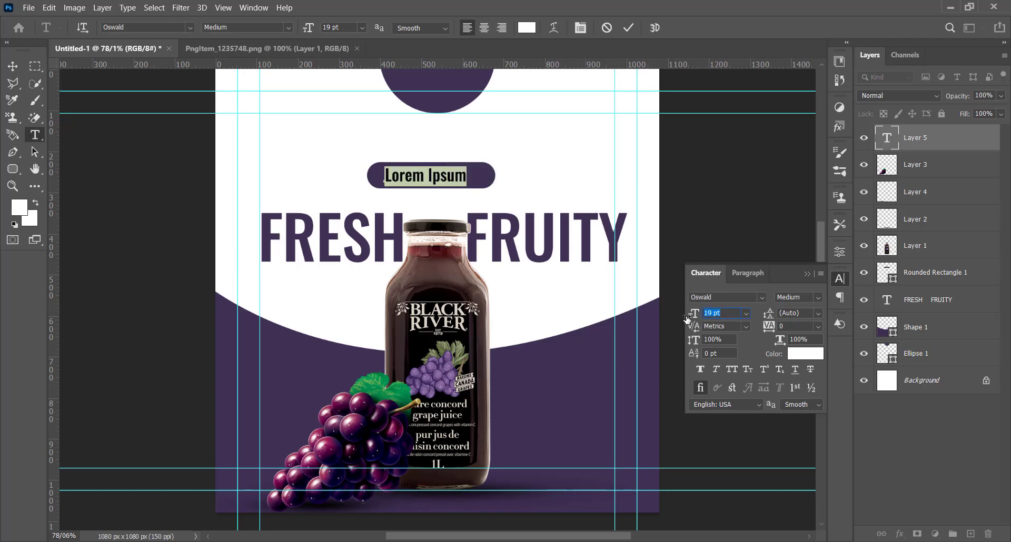
click(763, 298)
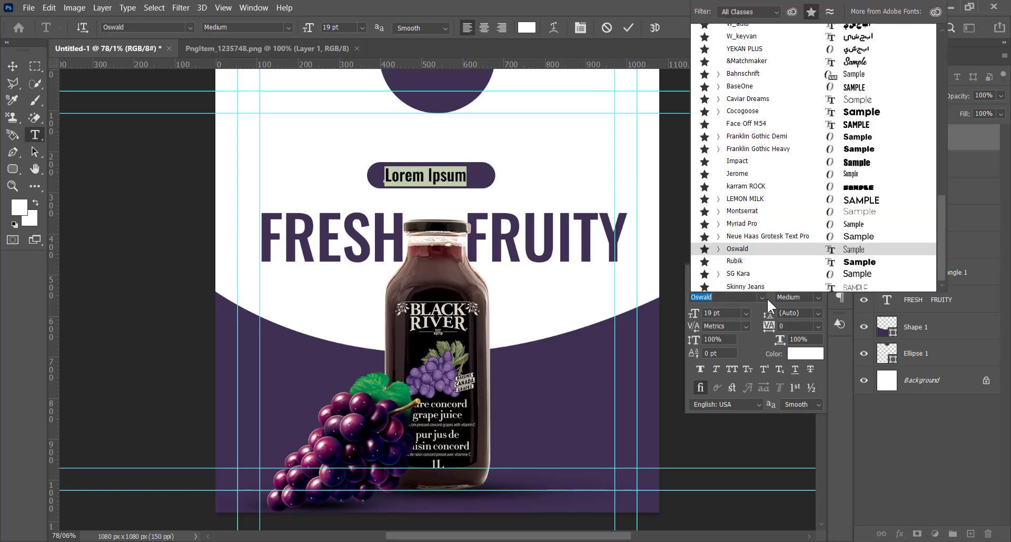
click(733, 273)
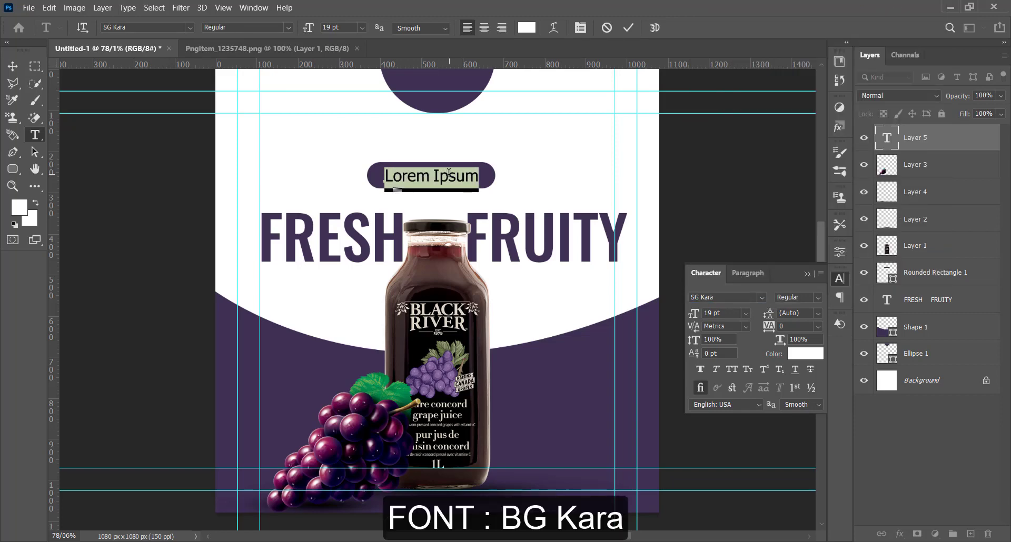
text(Order Now)
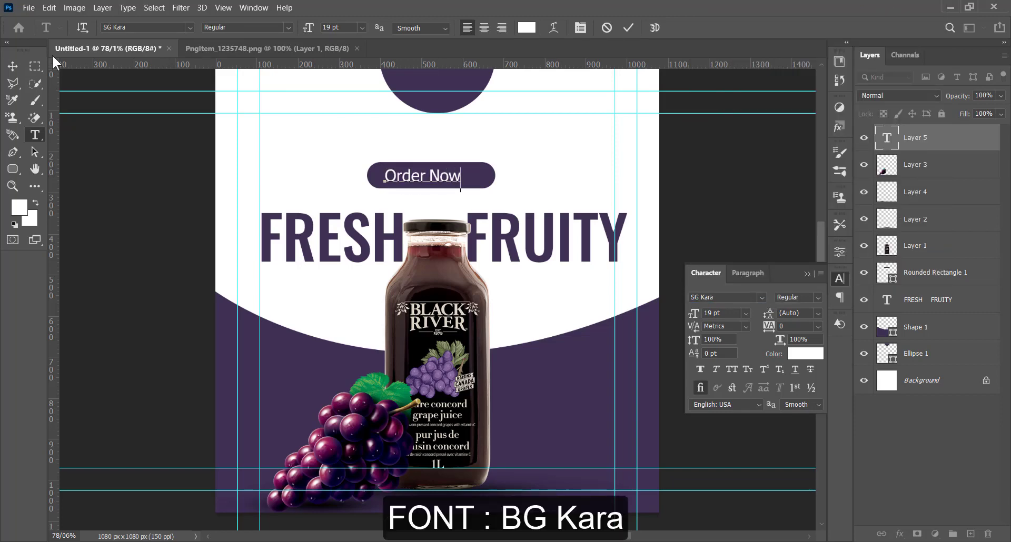
click(13, 67)
drag(508, 189, 518, 190)
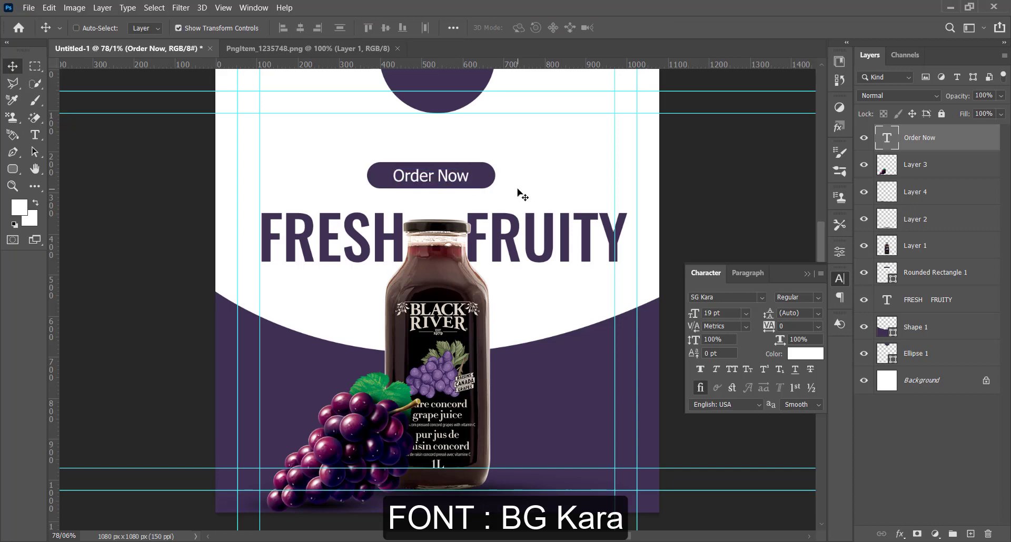
Create a paragraph text box above the Order Now button and color its placeholder text purple #4c3c64.
key(t)
drag(318, 127, 548, 157)
click(805, 354)
click(502, 221)
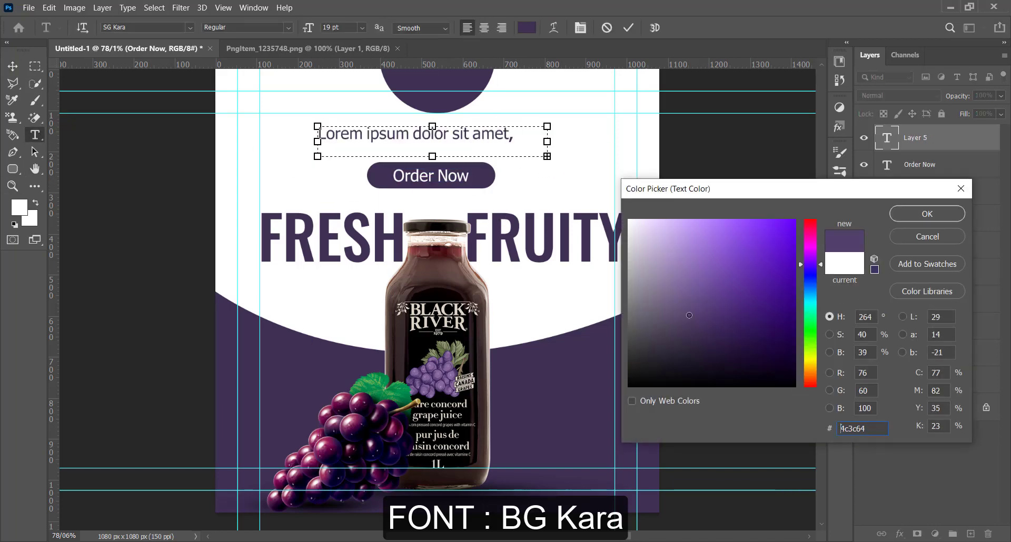
click(927, 213)
Set the paragraph to 10 pt, fill it with two lines of Lorem ipsum text and position it above the Order Now button.
drag(711, 313, 698, 313)
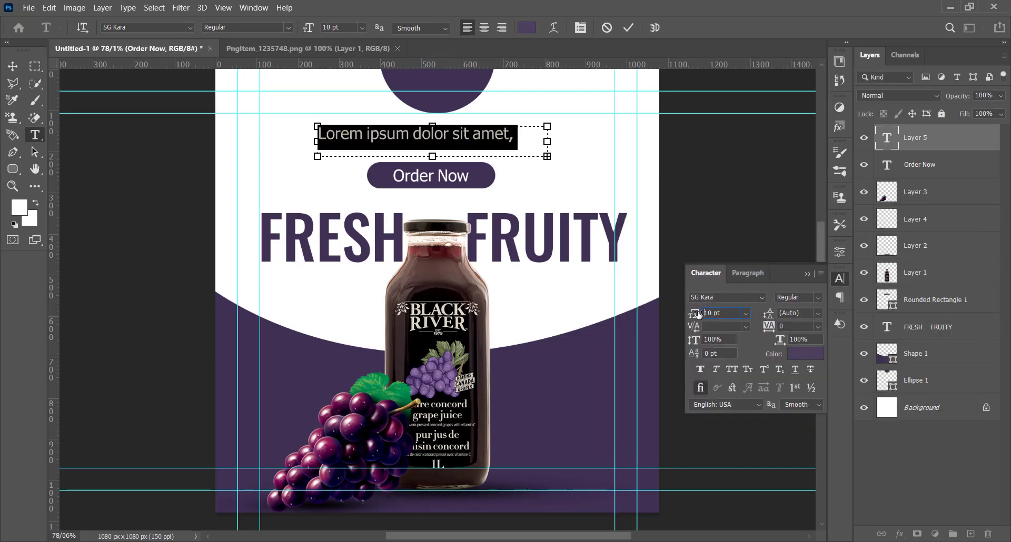
text(10)
drag(433, 156, 475, 144)
click(12, 67)
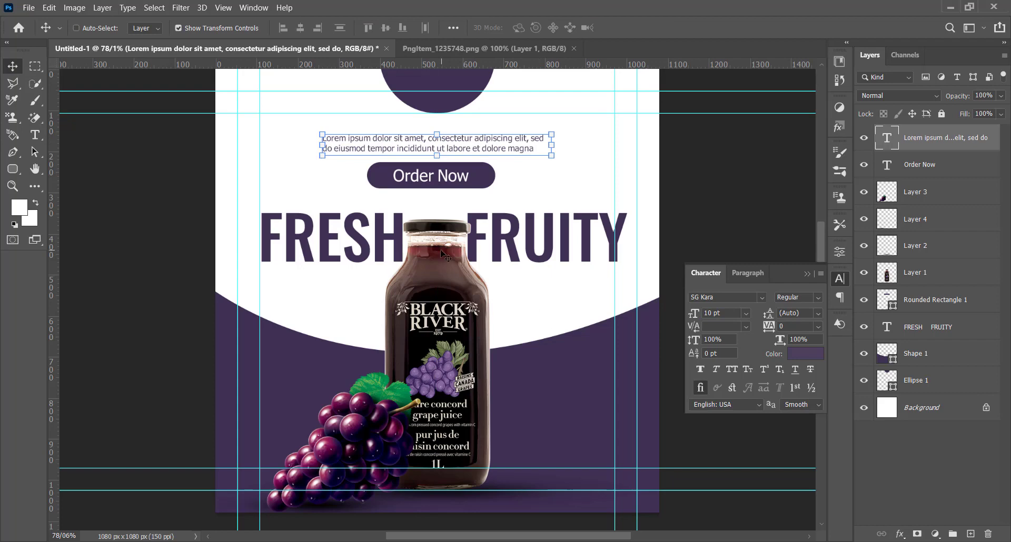
scroll(445, 255, up, 2)
key(t)
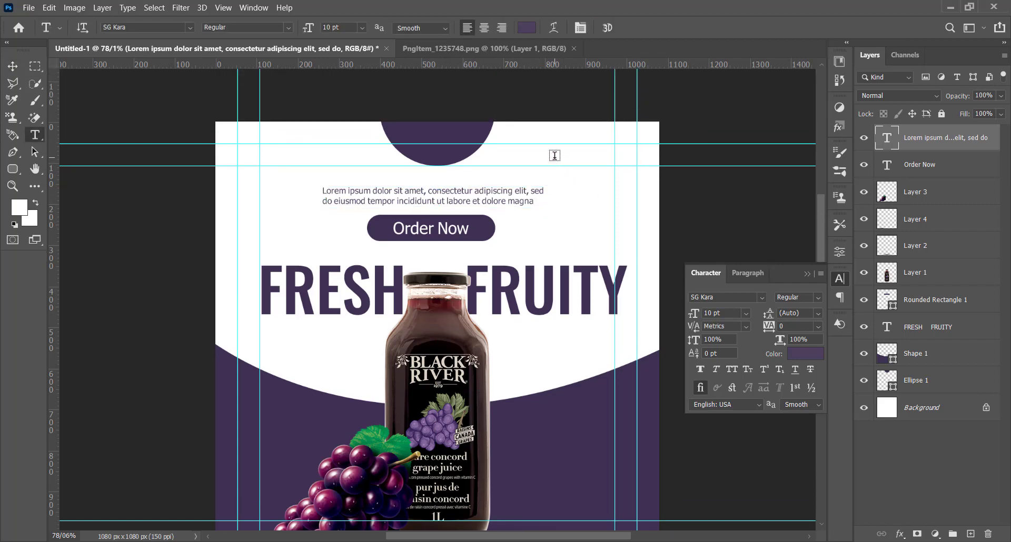
click(554, 156)
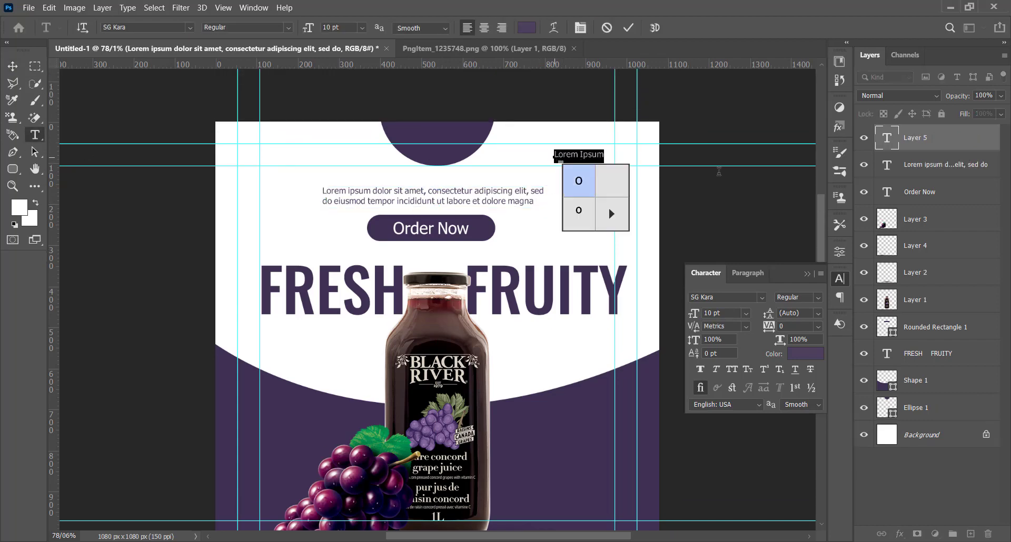
text(wwww)
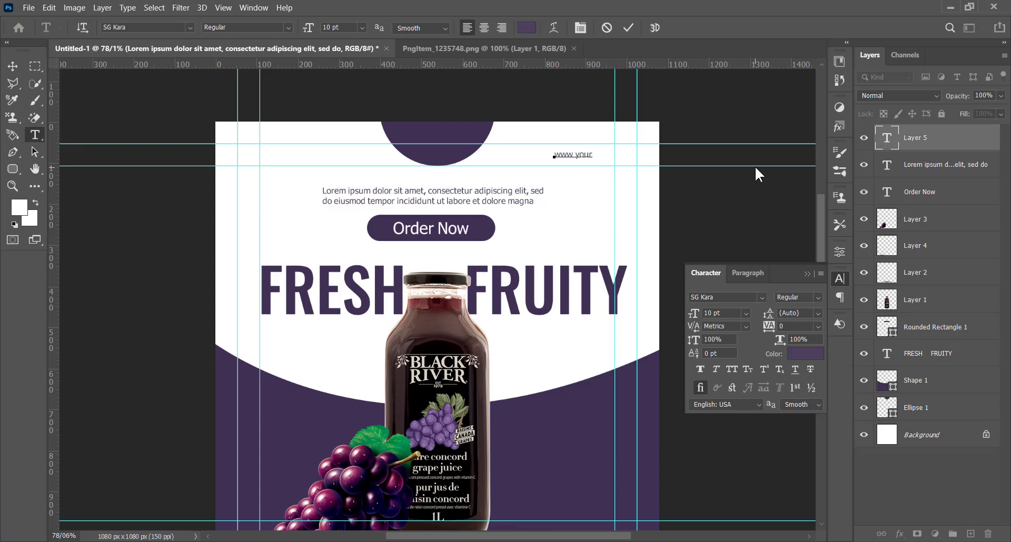
text(yourwebsite.com)
click(15, 66)
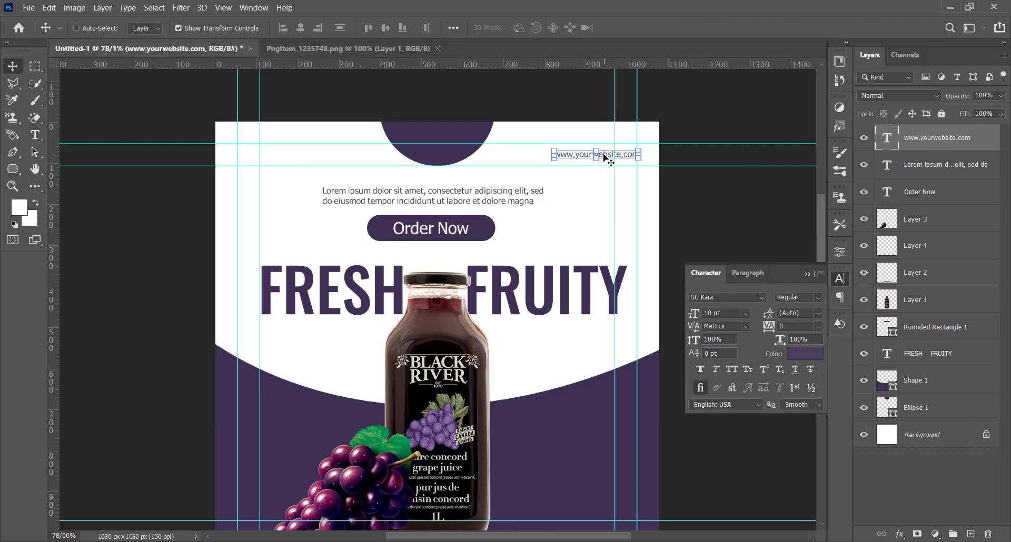
drag(604, 158, 607, 142)
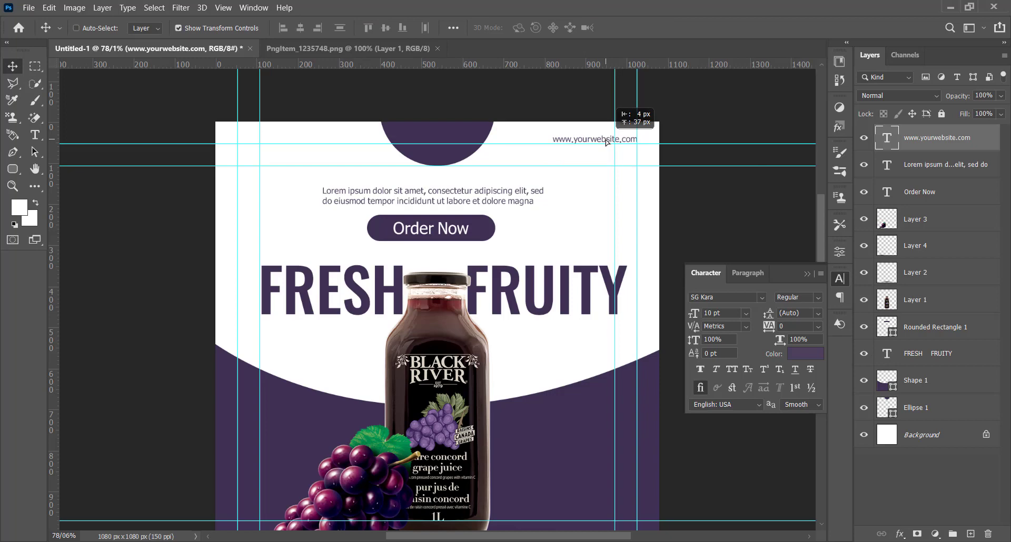
right_click(455, 131)
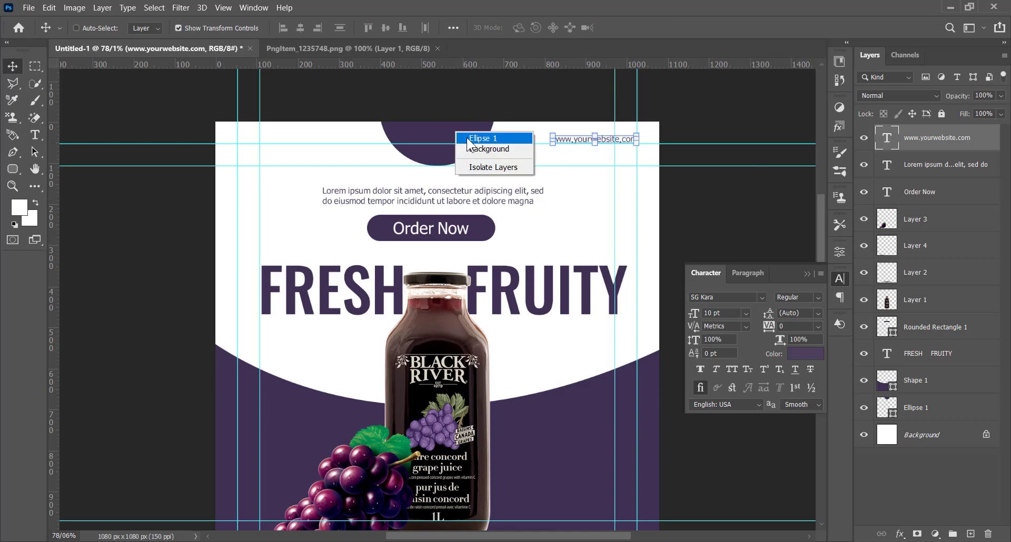
click(459, 81)
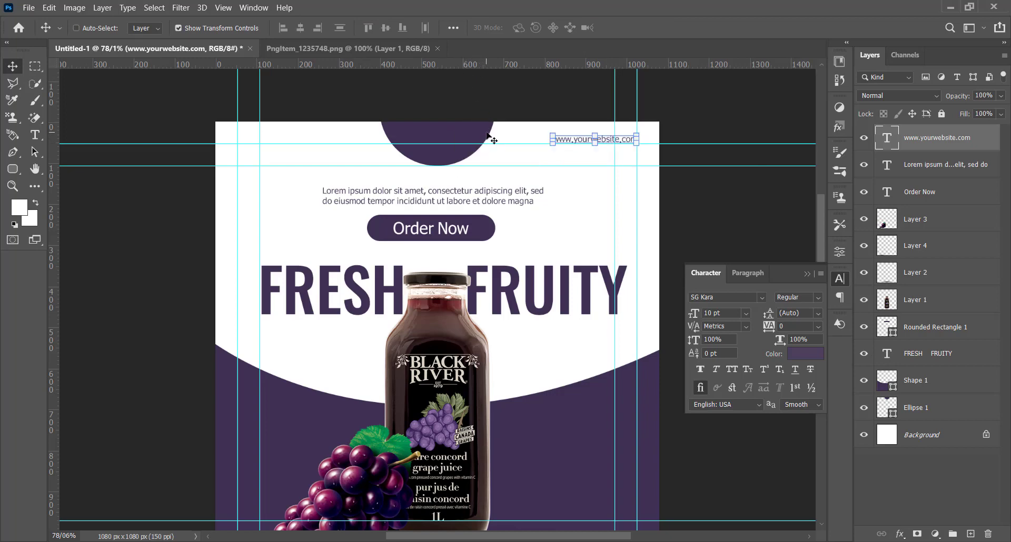
Duplicate the website text to the left margin guide at the same height and change the copy's wording to "Your logo".
drag(571, 148, 264, 141)
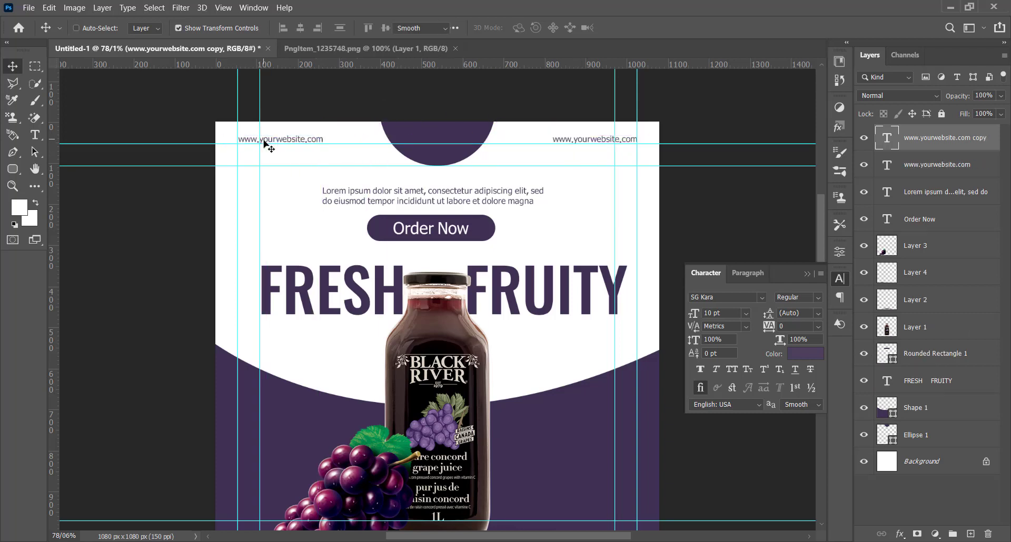
double_click(265, 142)
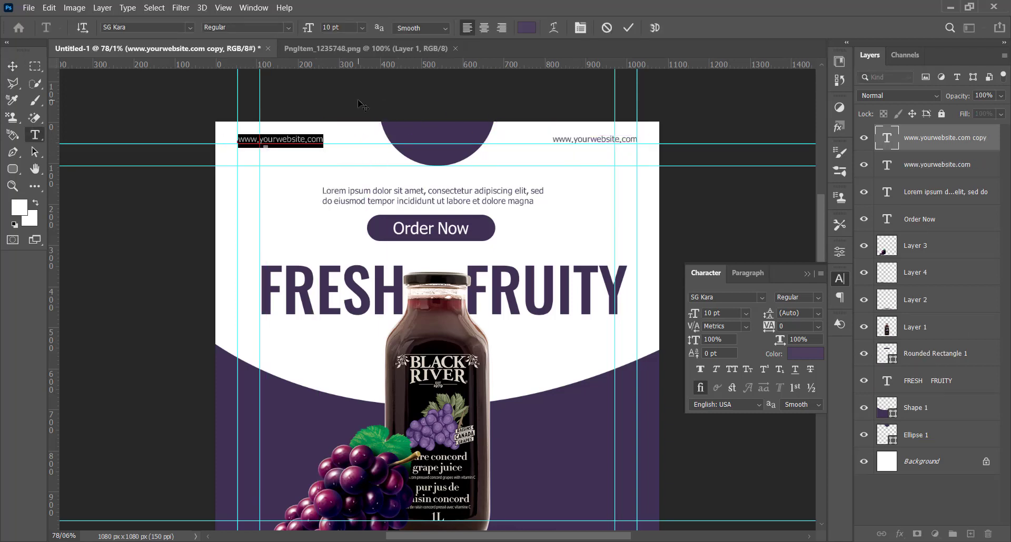
text(Your logo)
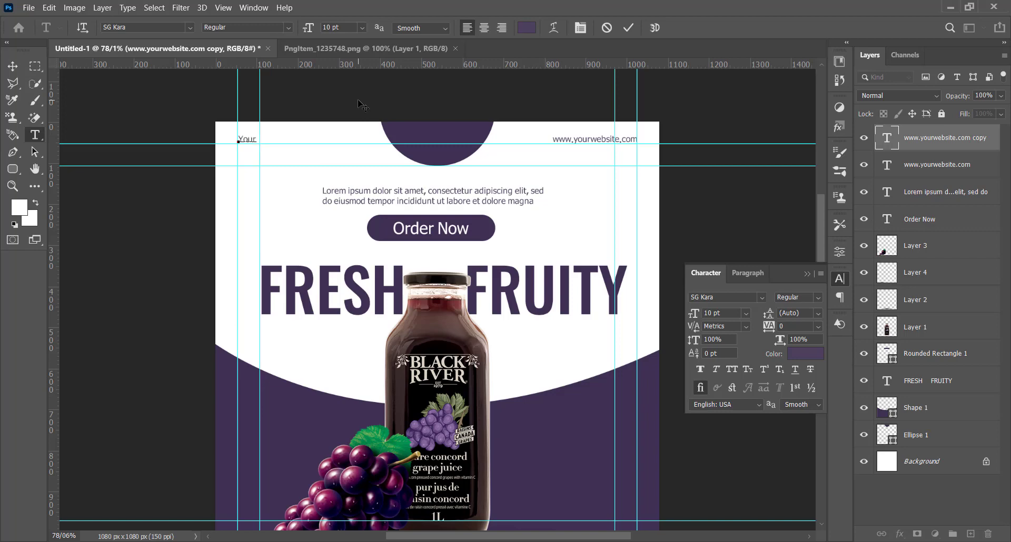
click(14, 66)
Duplicate the grape bunch layer and place a smaller copy over the lower right side of the bottle.
scroll(605, 337, down, 3)
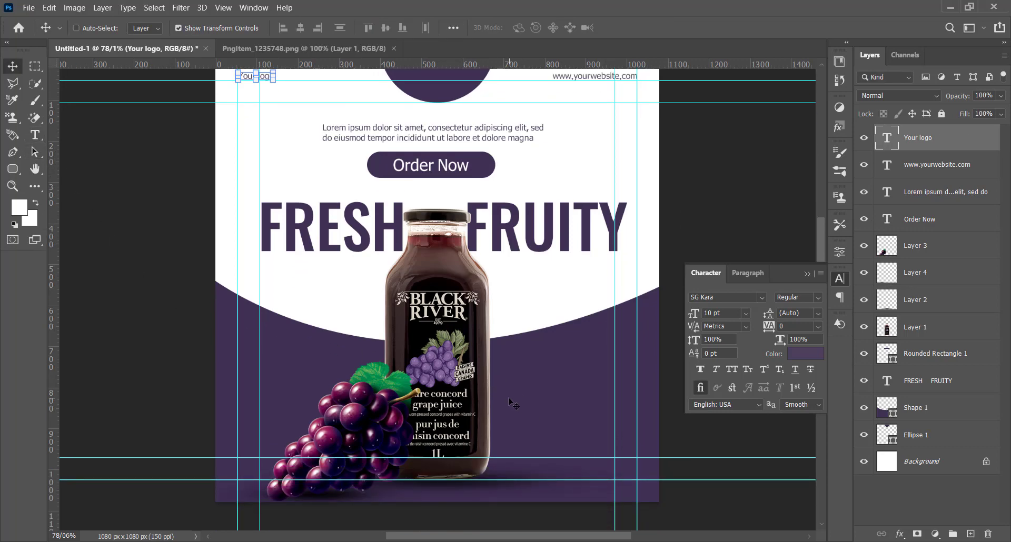
ctrl+click(337, 415)
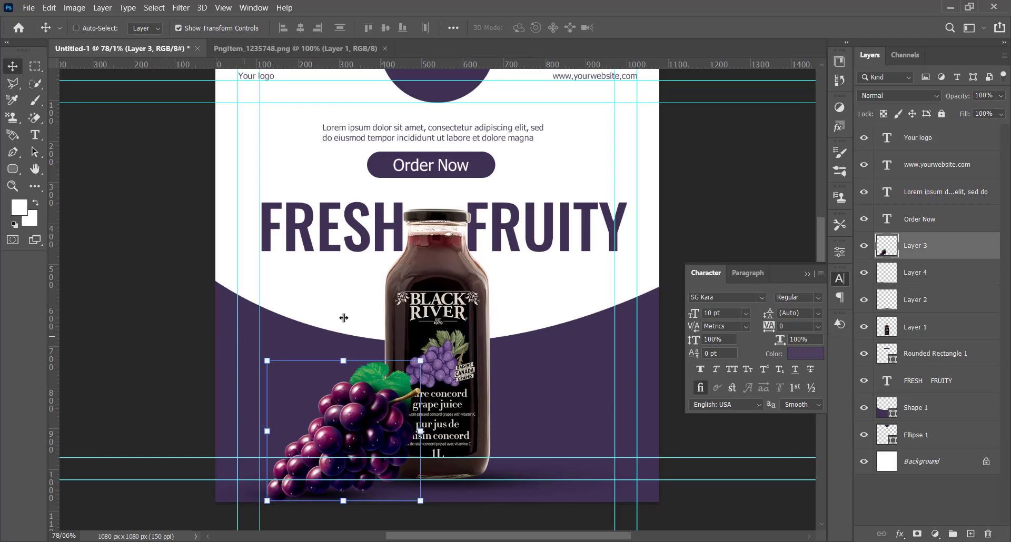
click(927, 138)
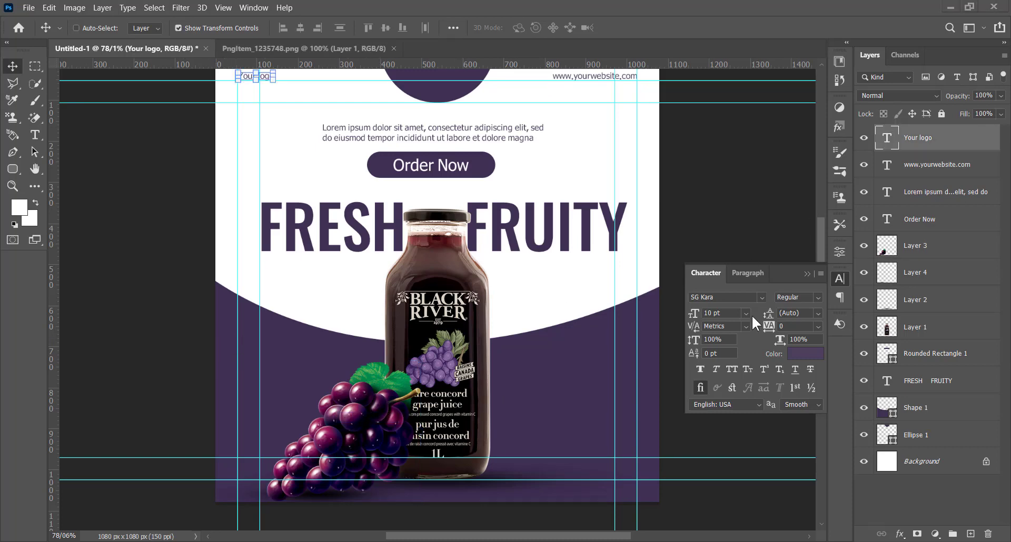
click(924, 247)
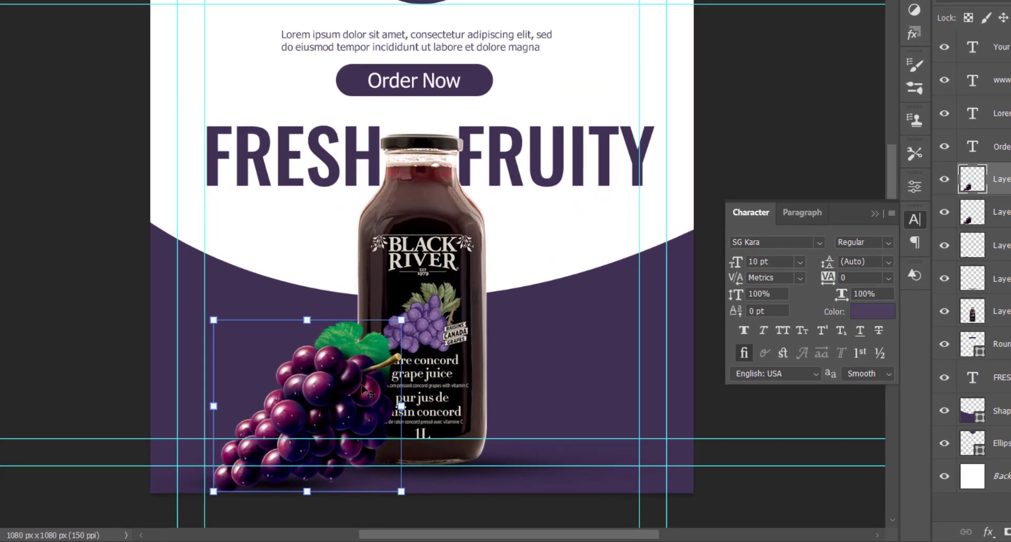
key(ctrl+j)
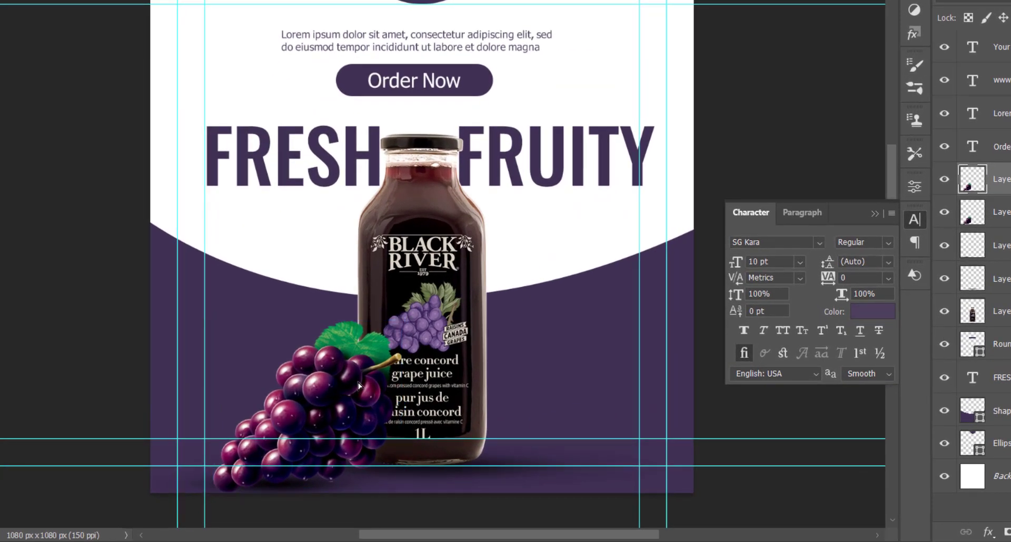
drag(362, 391, 548, 385)
Flip the copied grape bunch horizontally, shrink and rotate it to hang upright, and place it against the bottle's lower right edge.
right_click(552, 372)
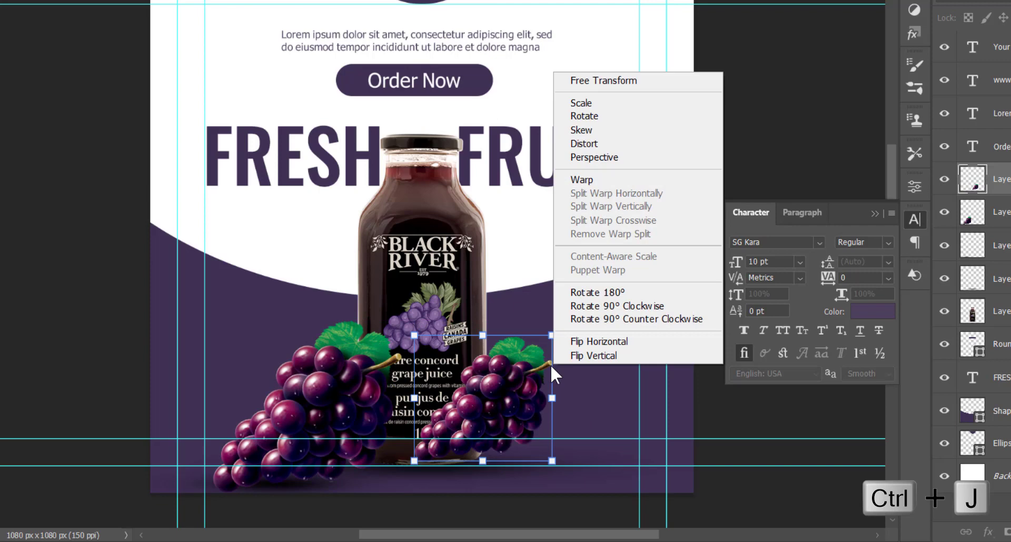
click(588, 343)
drag(564, 319, 600, 388)
drag(472, 306, 489, 356)
mouse_move(485, 371)
mouse_down()
mouse_move(499, 353)
mouse_move(499, 371)
mouse_up()
drag(591, 367, 589, 360)
key(Return)
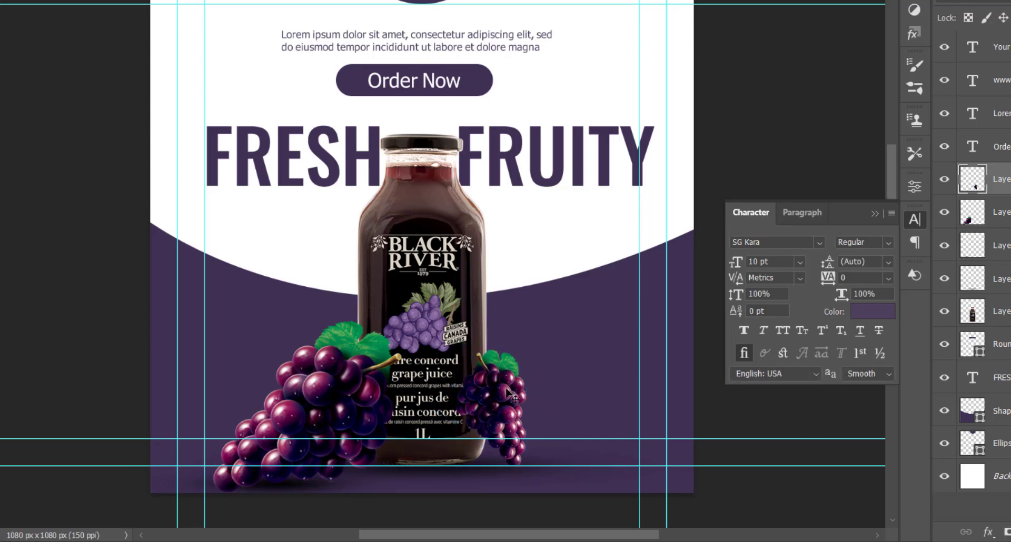
key(ctrl+t)
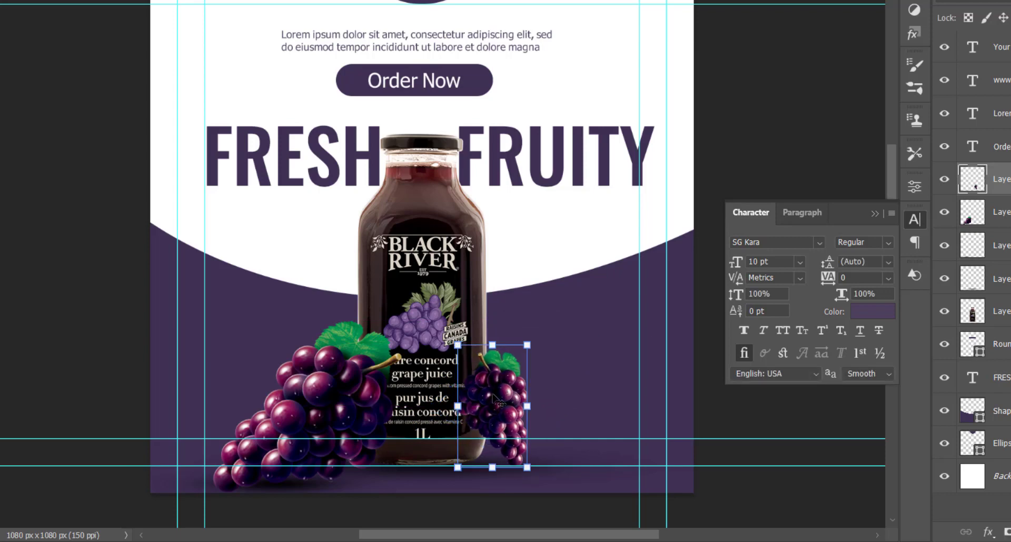